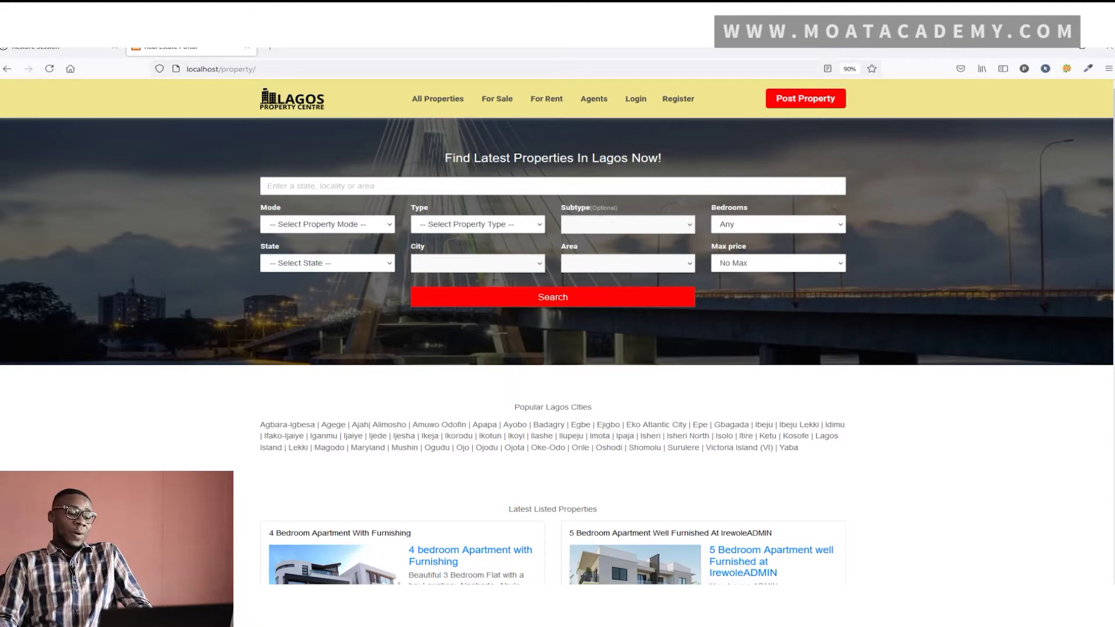
Reload the home page and list rental properties, showing furnished Abule Egba apartments
left_click(264, 69)
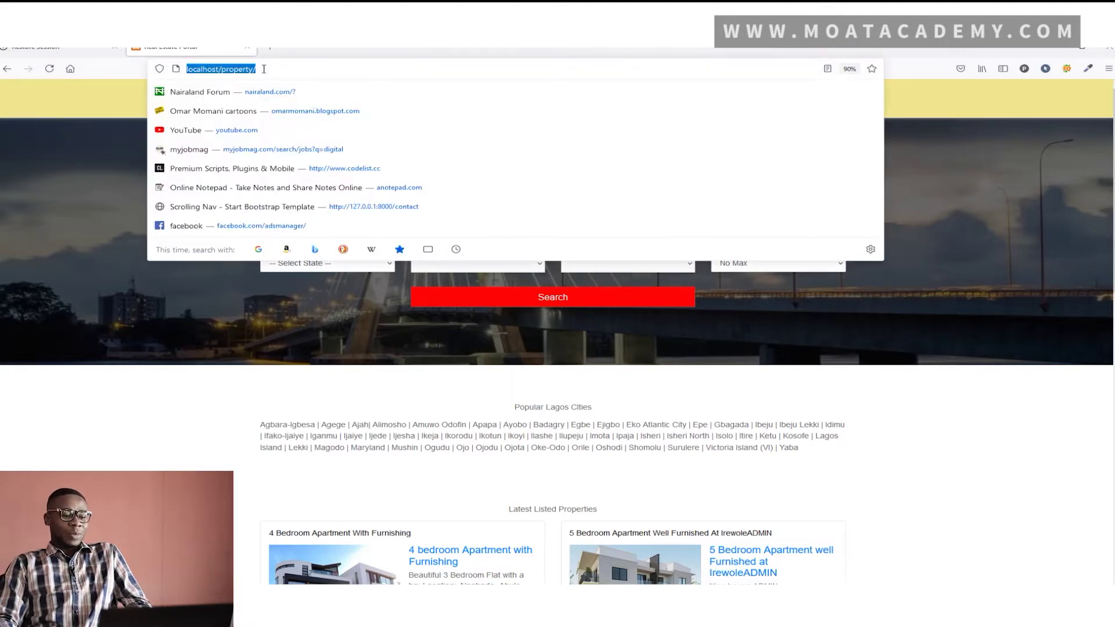
key("Return")
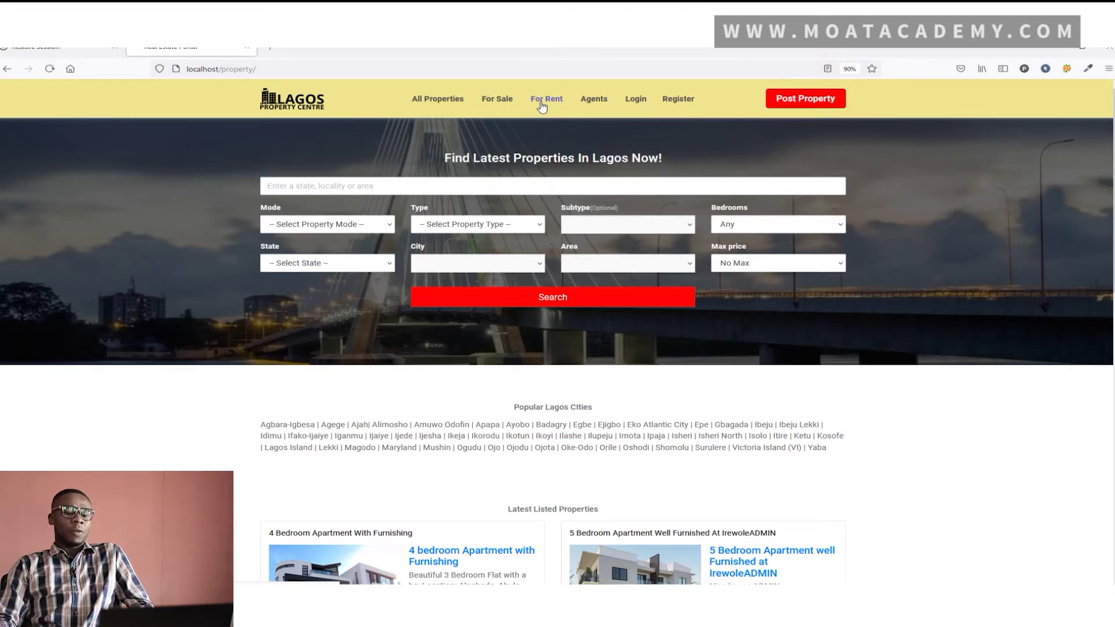
left_click(542, 106)
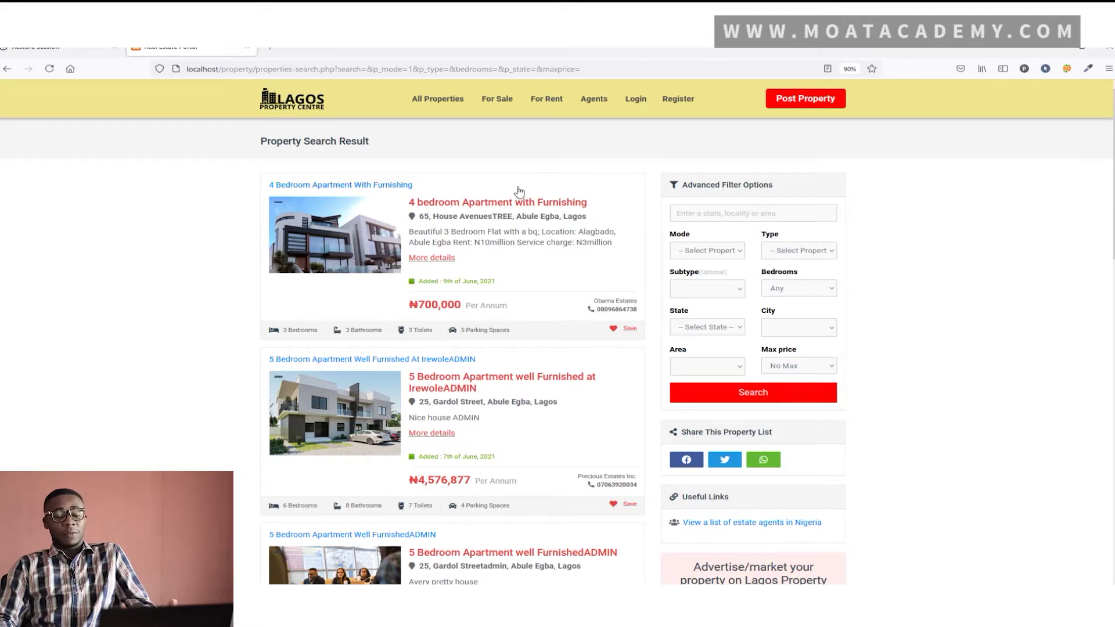
scroll(450, 262, "down", 3)
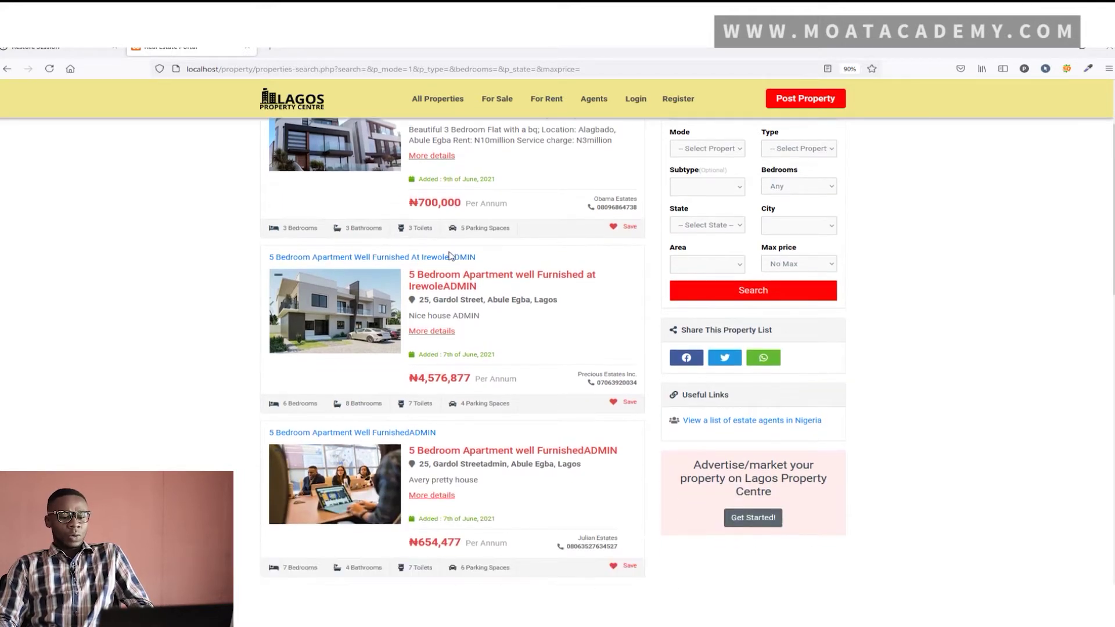
scroll(465, 256, "up", 3)
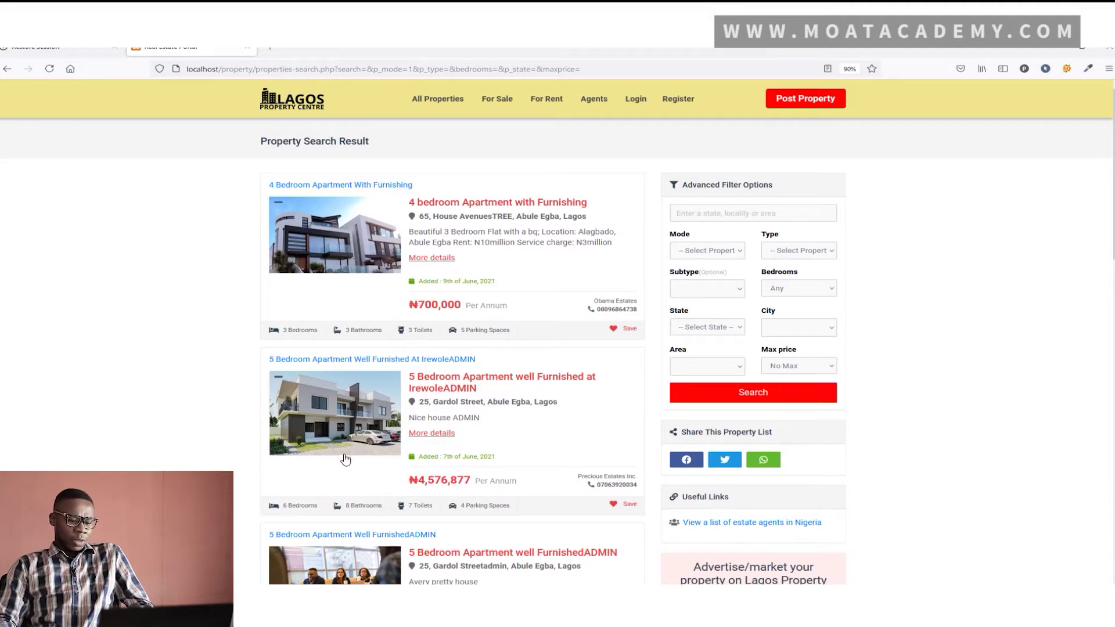
scroll(346, 456, "down", 3)
scroll(356, 456, "up", 2)
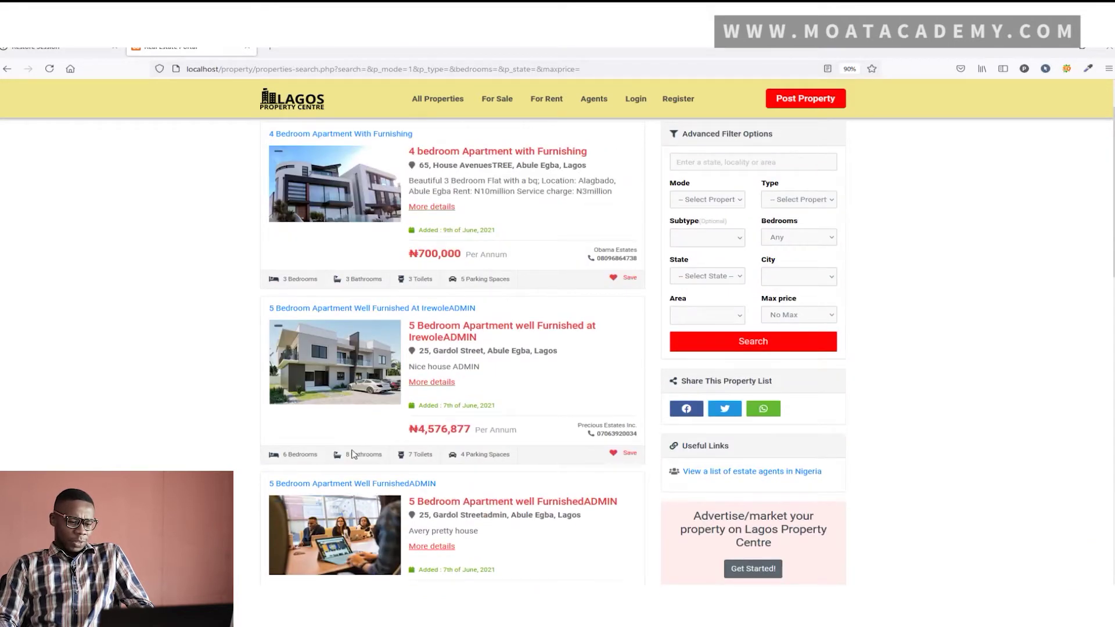
Open the 5-bedroom IrewoleADMIN listing and browse through its first four photos
left_click(301, 311)
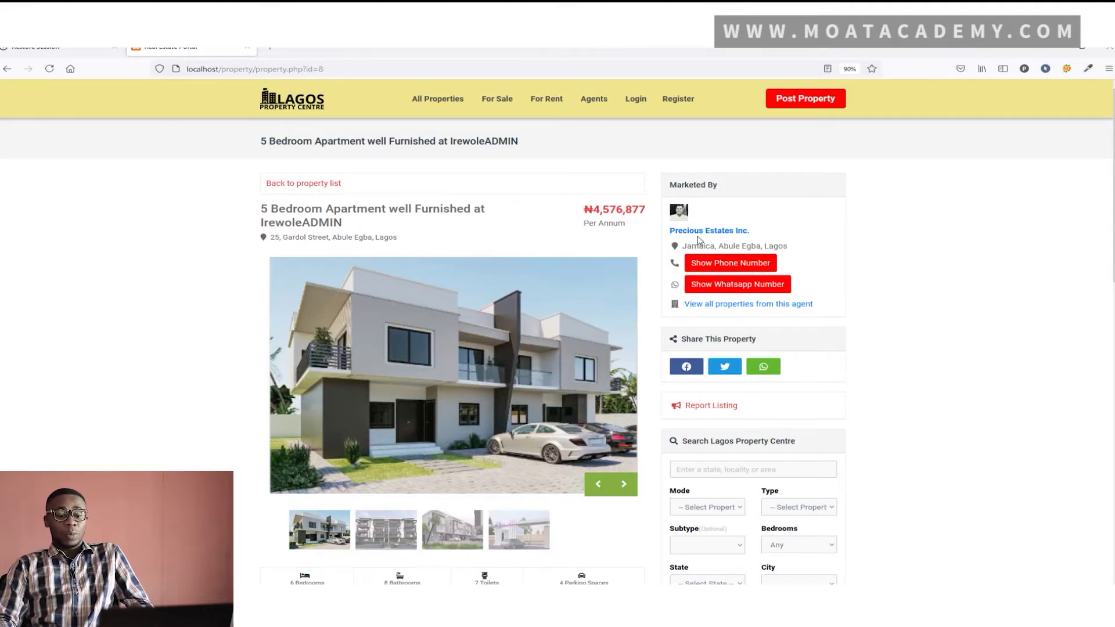
scroll(493, 270, "down", 1)
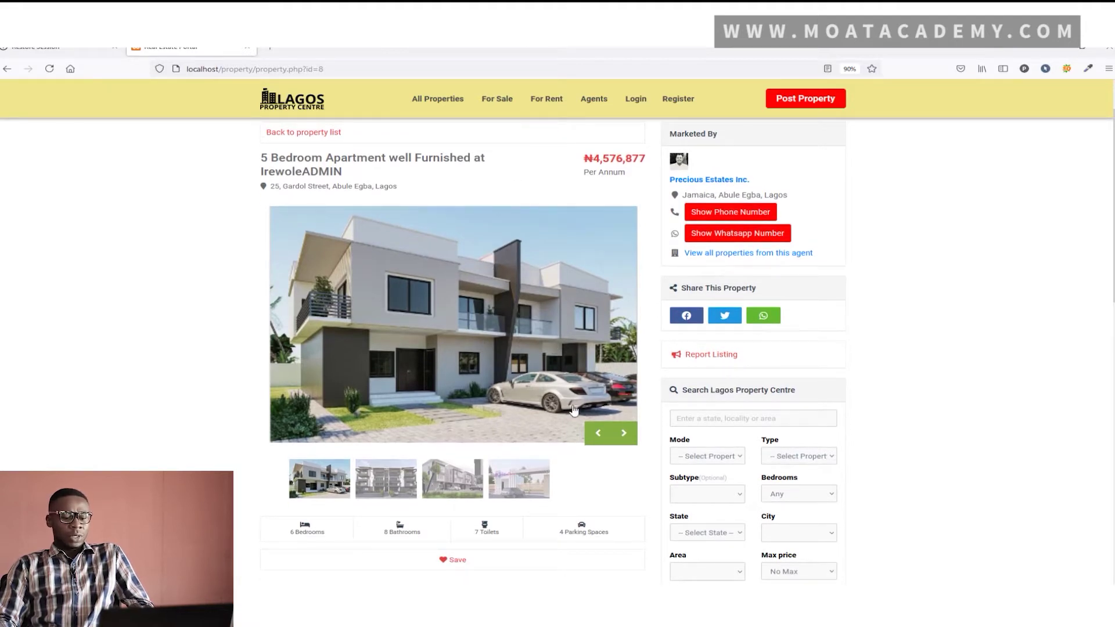
left_click(621, 433)
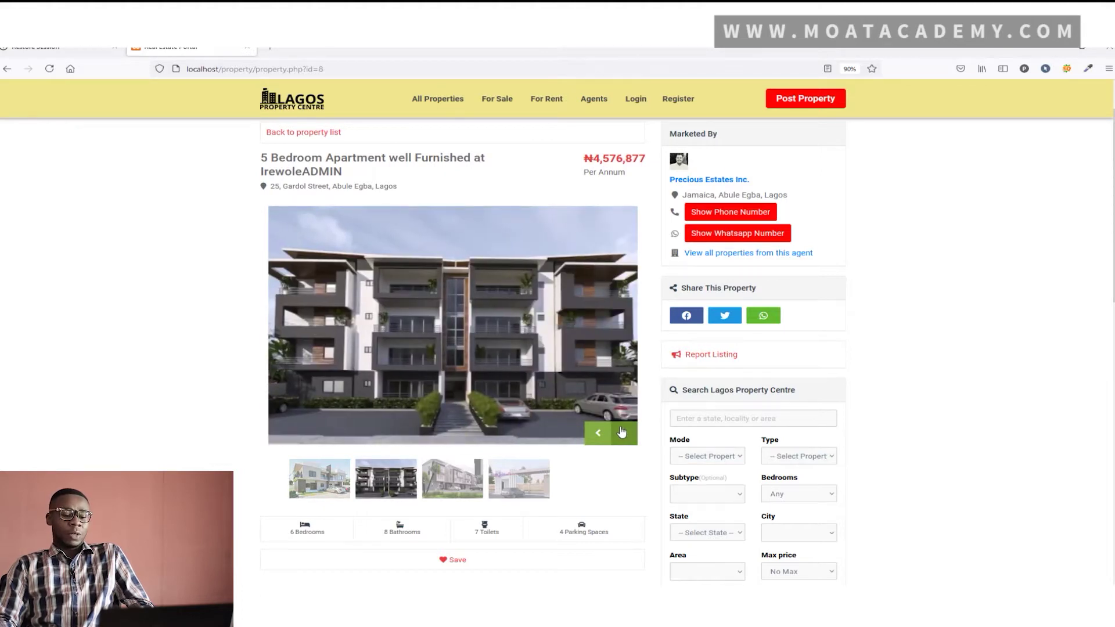
left_click(621, 433)
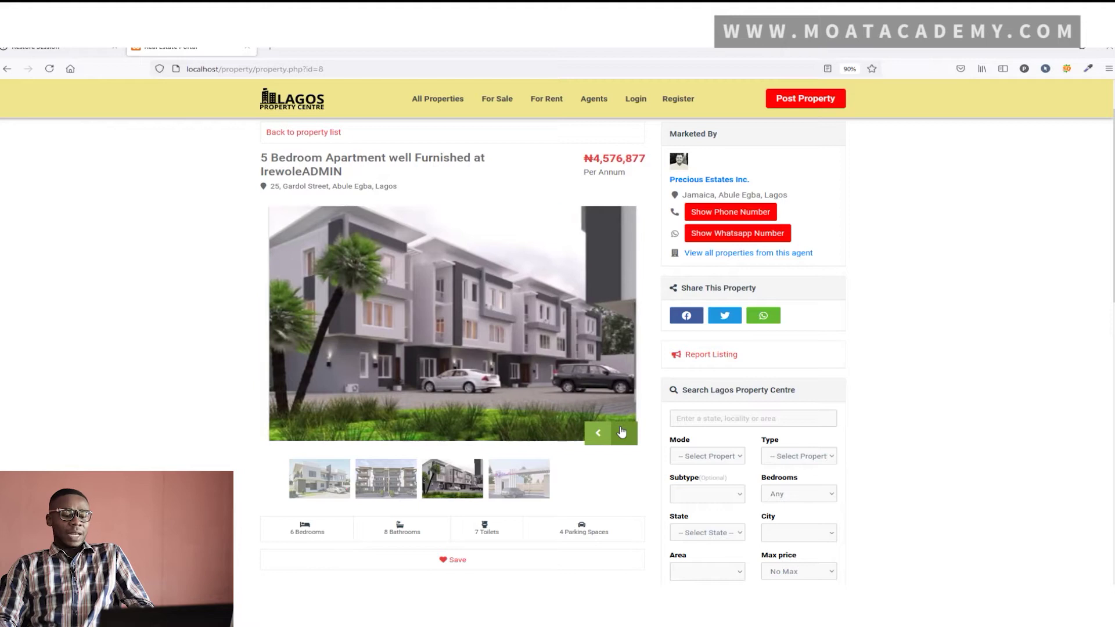
left_click(621, 432)
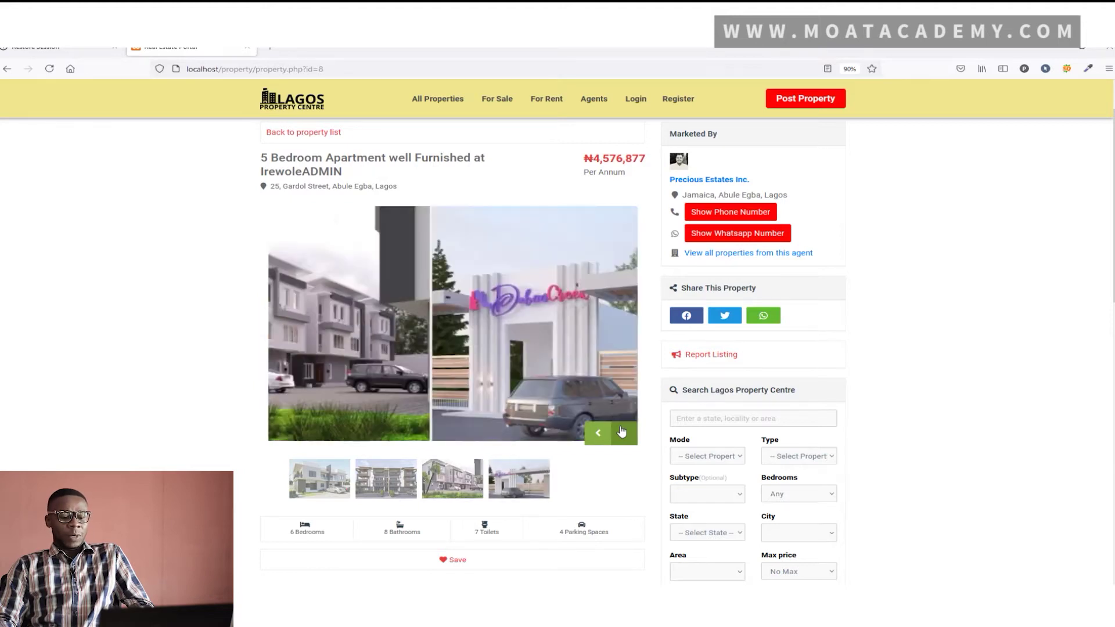
scroll(617, 428, "down", 3)
scroll(438, 423, "down", 7)
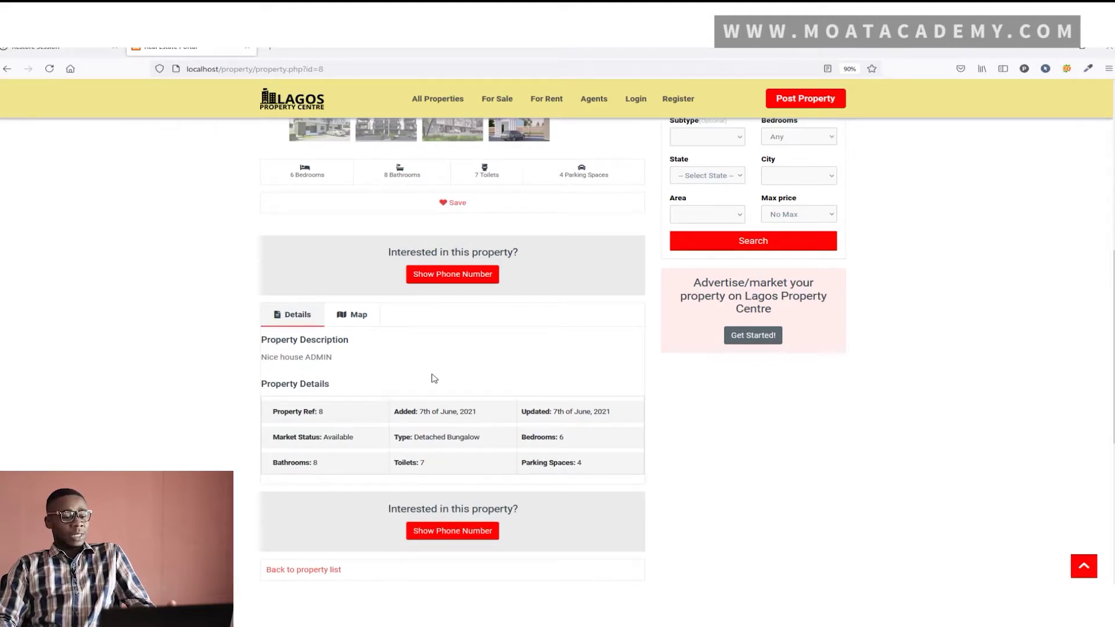
scroll(456, 351, "up", 1)
scroll(455, 351, "up", 6)
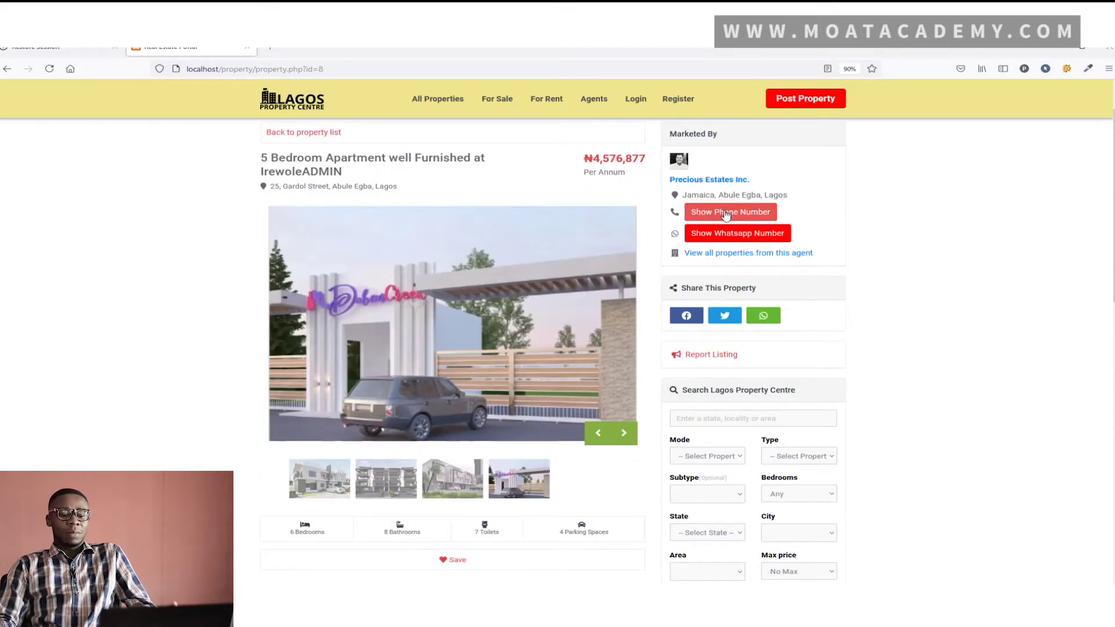
View the agent's phone and WhatsApp numbers, then go back to the home page
left_click(726, 213)
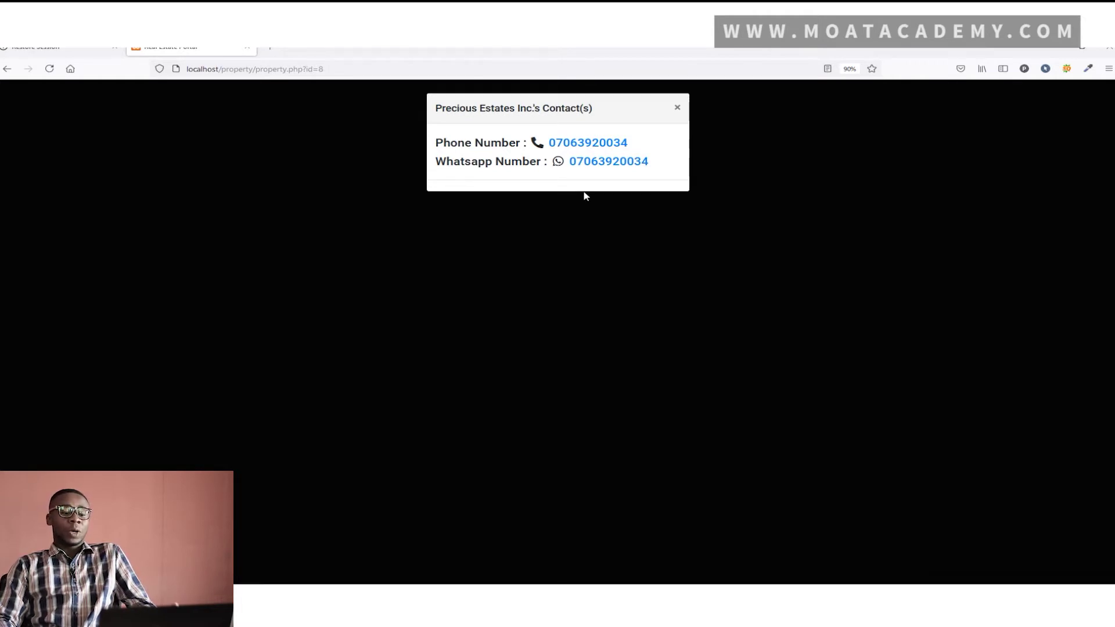
left_click(679, 109)
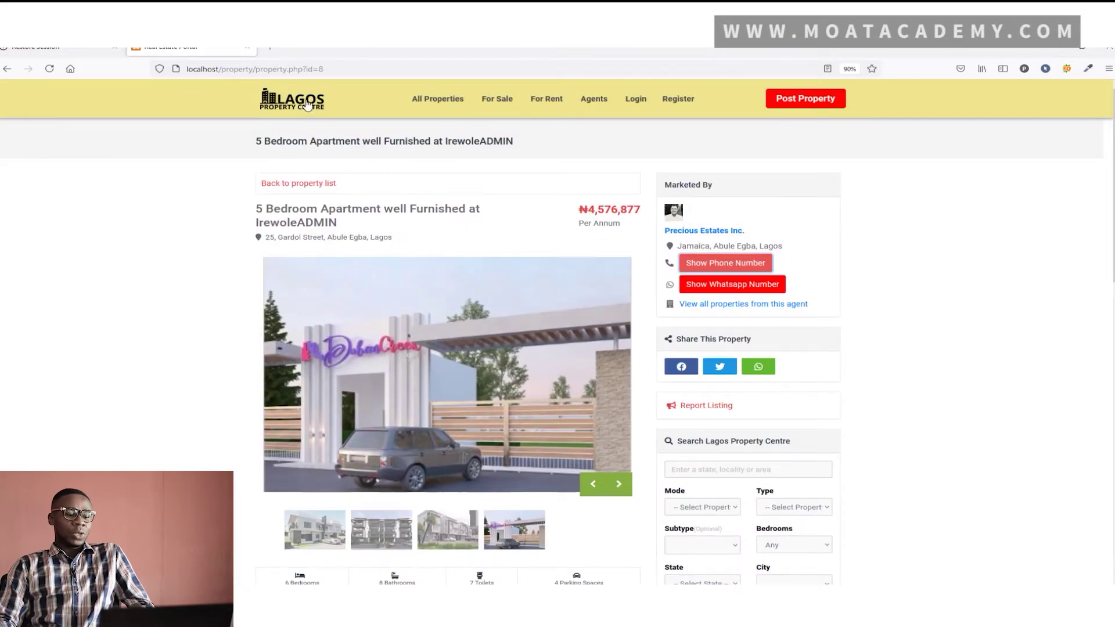
left_click(307, 105)
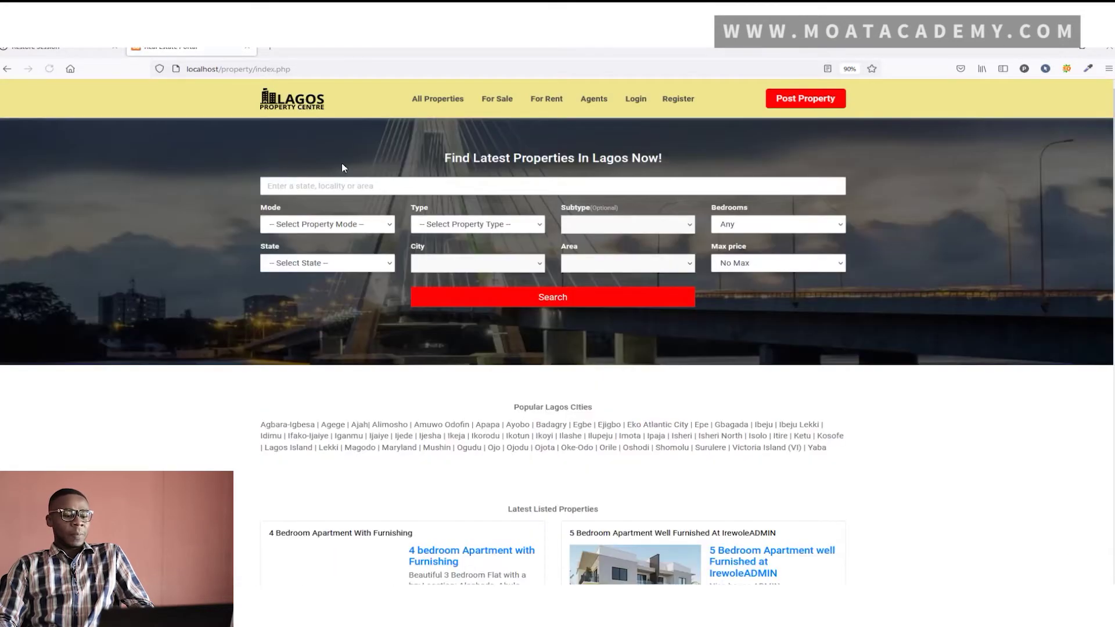
Search for '4 bedroom' properties with Mode set to Rent and State set to Lagos
left_click(489, 189)
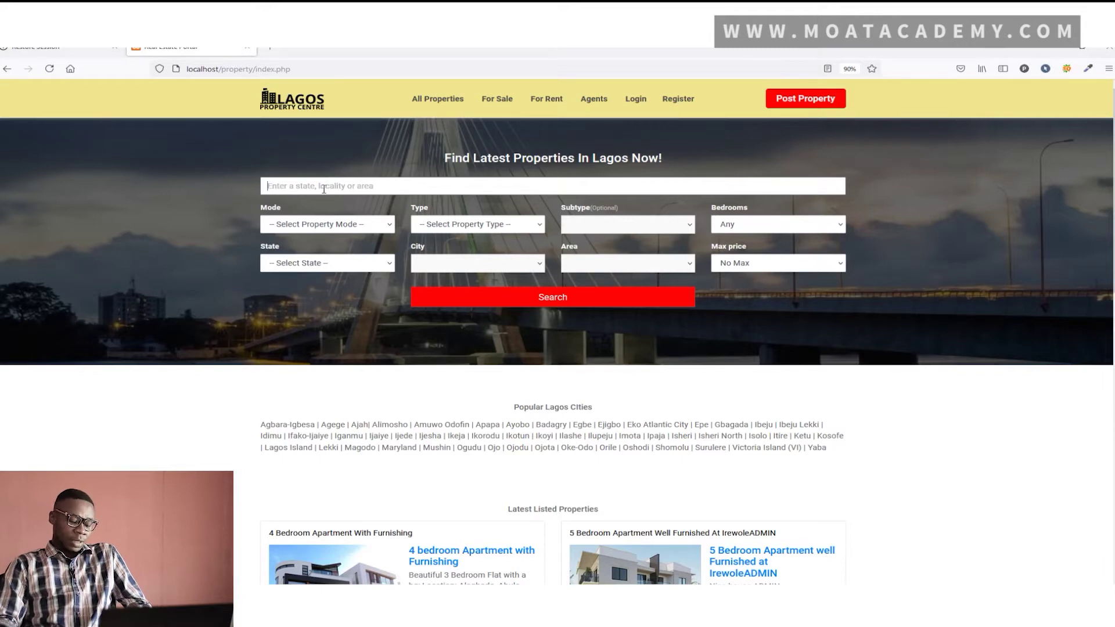
type("4 bedroom")
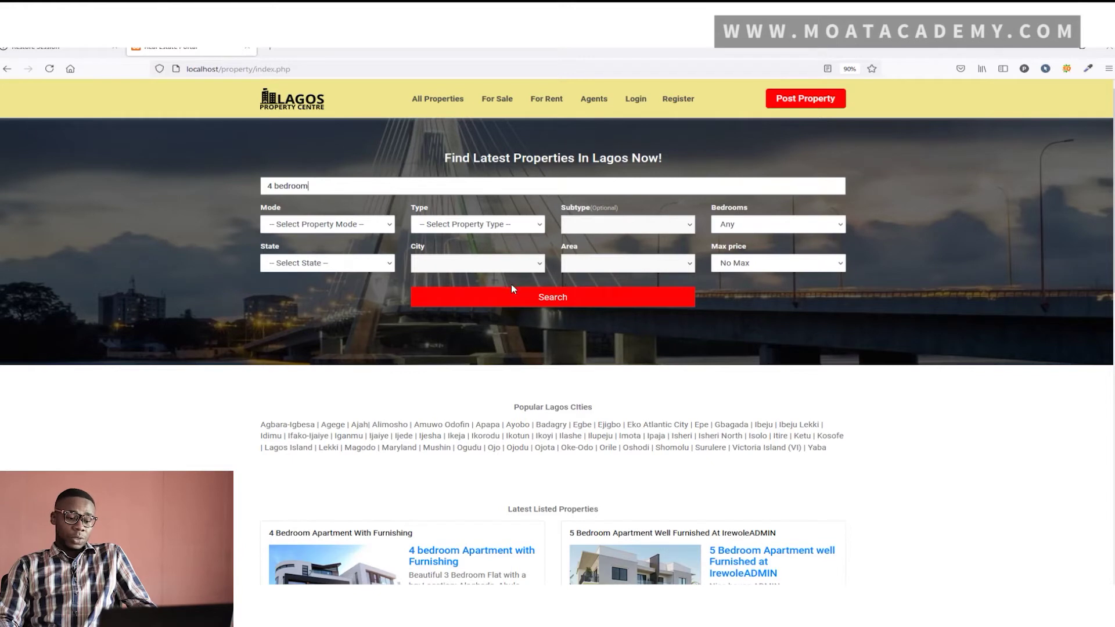
left_click(366, 224)
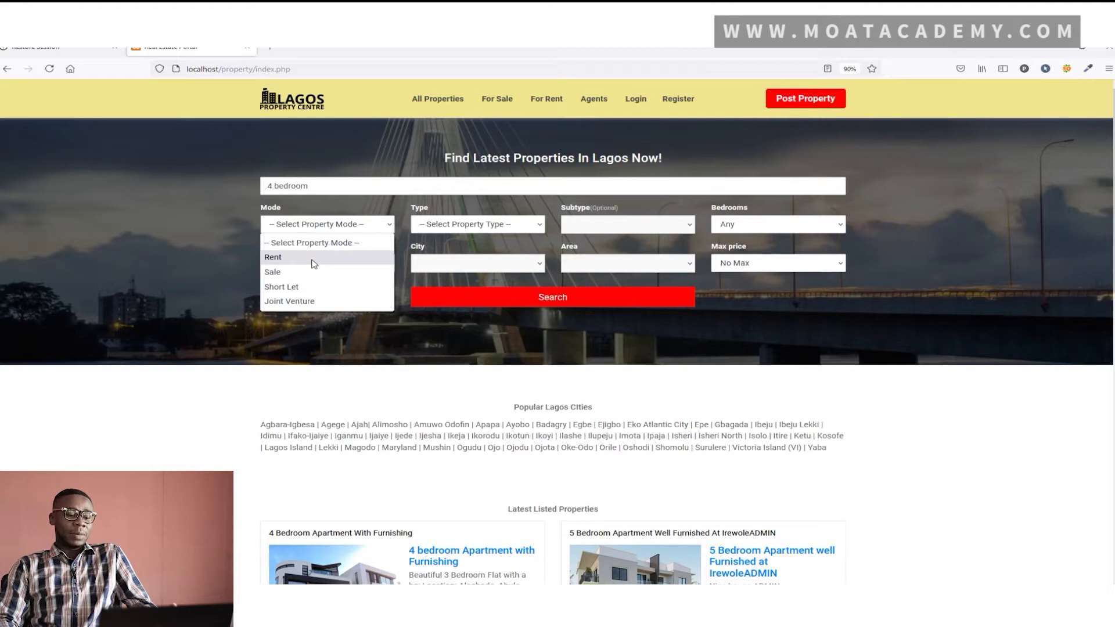
left_click(314, 258)
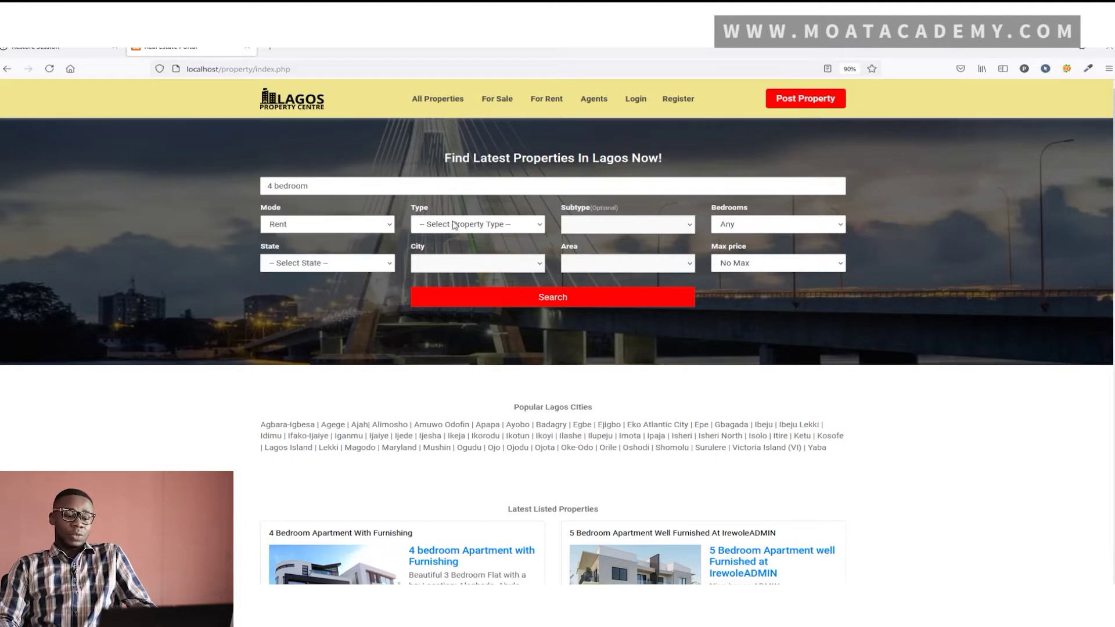
left_click(356, 269)
scroll(346, 326, "down", 6)
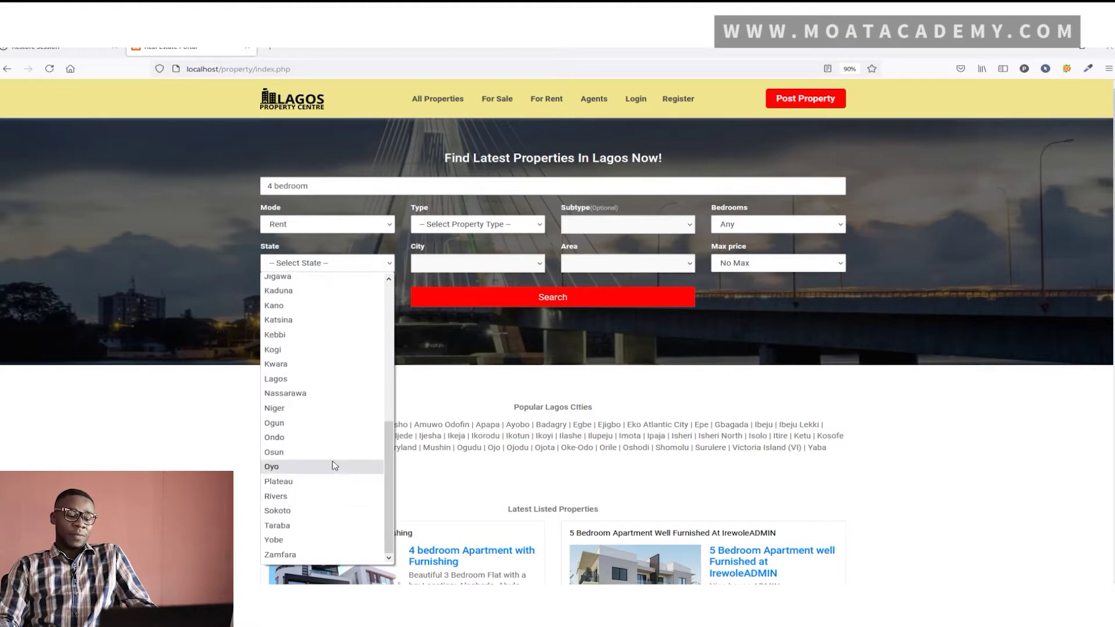
left_click(323, 379)
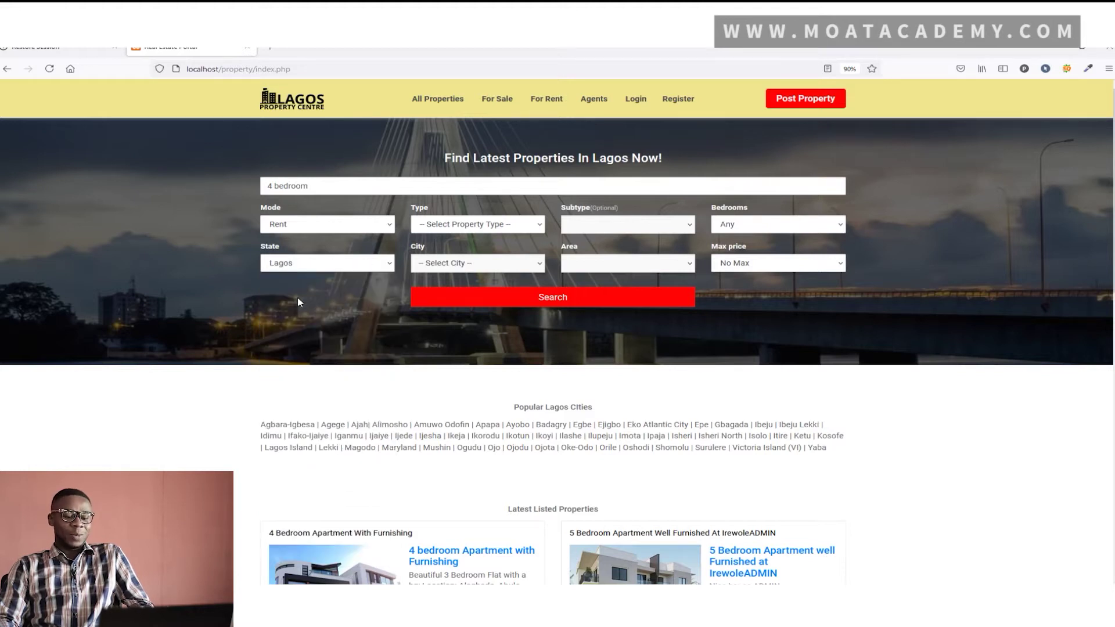
left_click(487, 305)
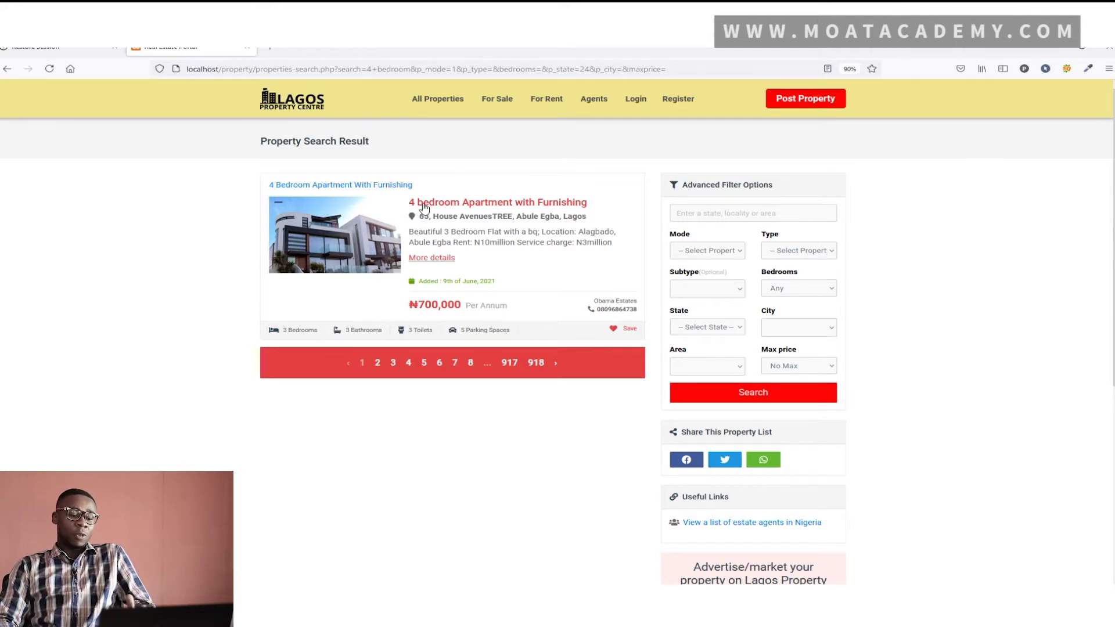
Open the 4 bedroom Apartment with Furnishing listing and browse its photos
left_click(424, 204)
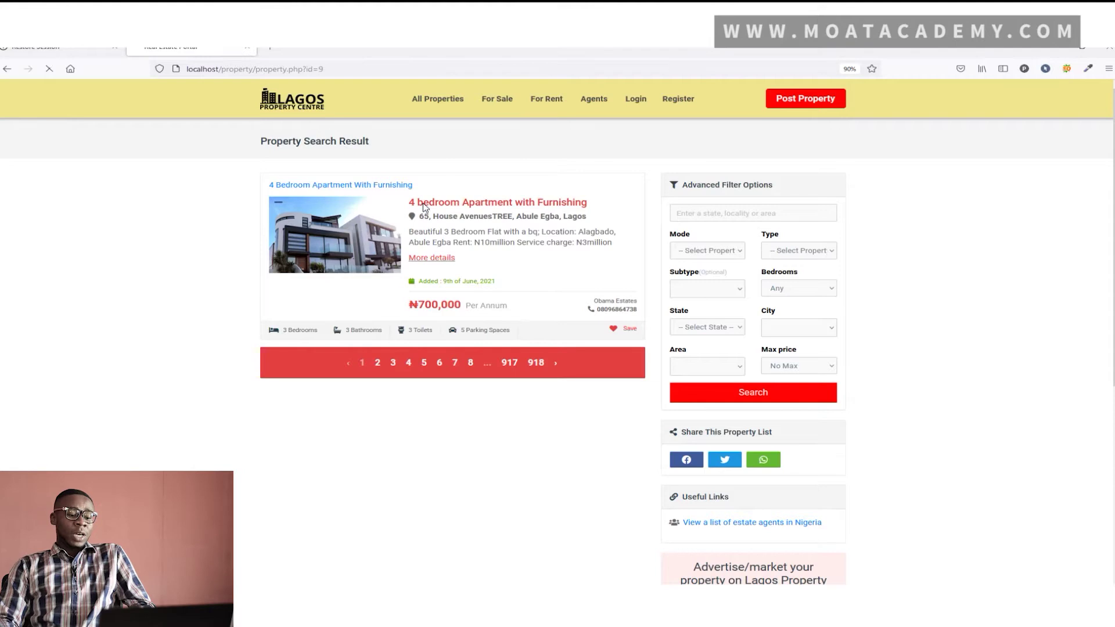
scroll(424, 203, "down", 1)
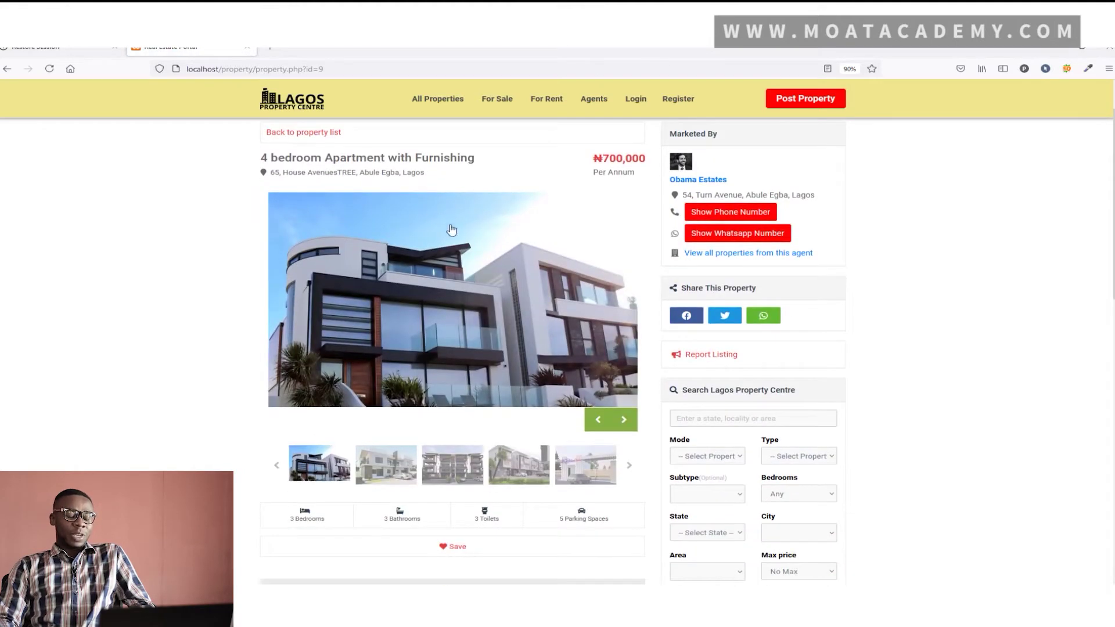
scroll(464, 254, "down", 1)
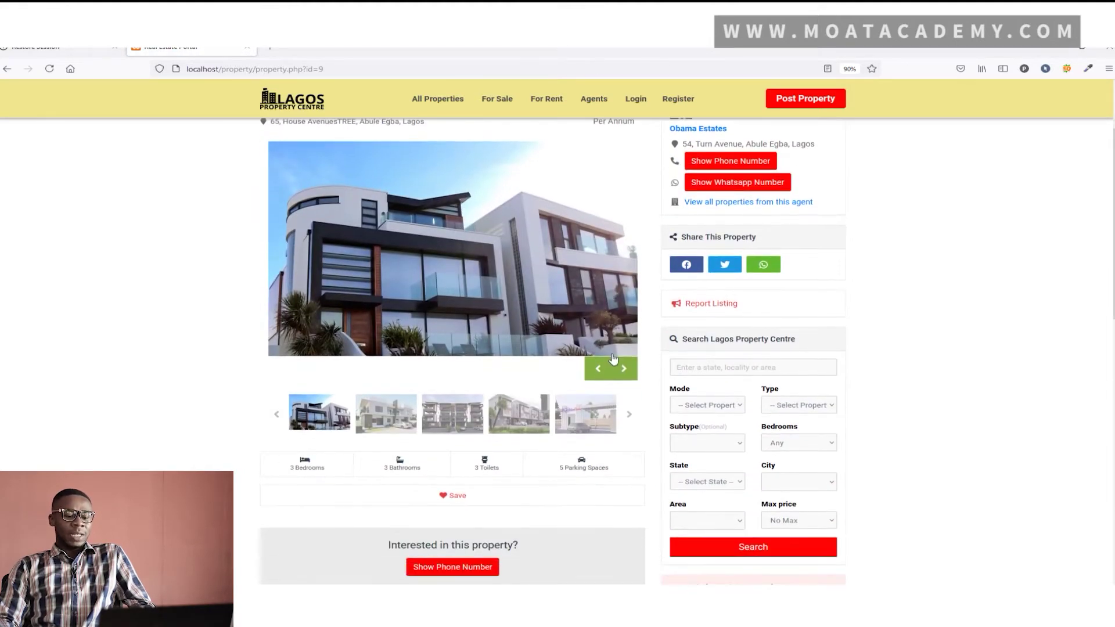
left_click(623, 369)
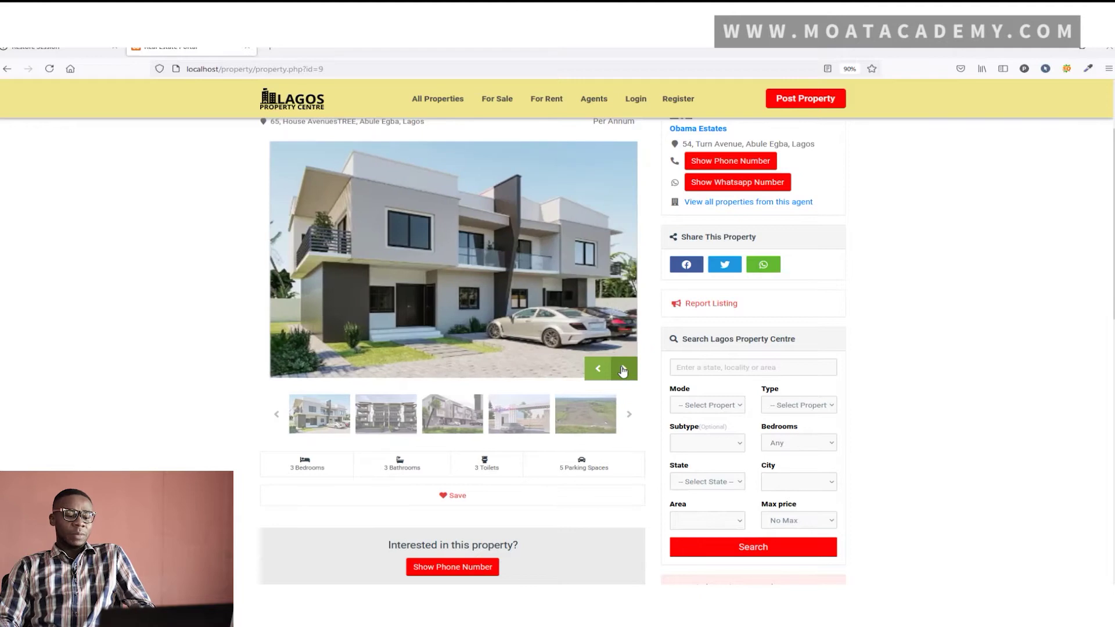
left_click(623, 369)
scroll(589, 351, "down", 5)
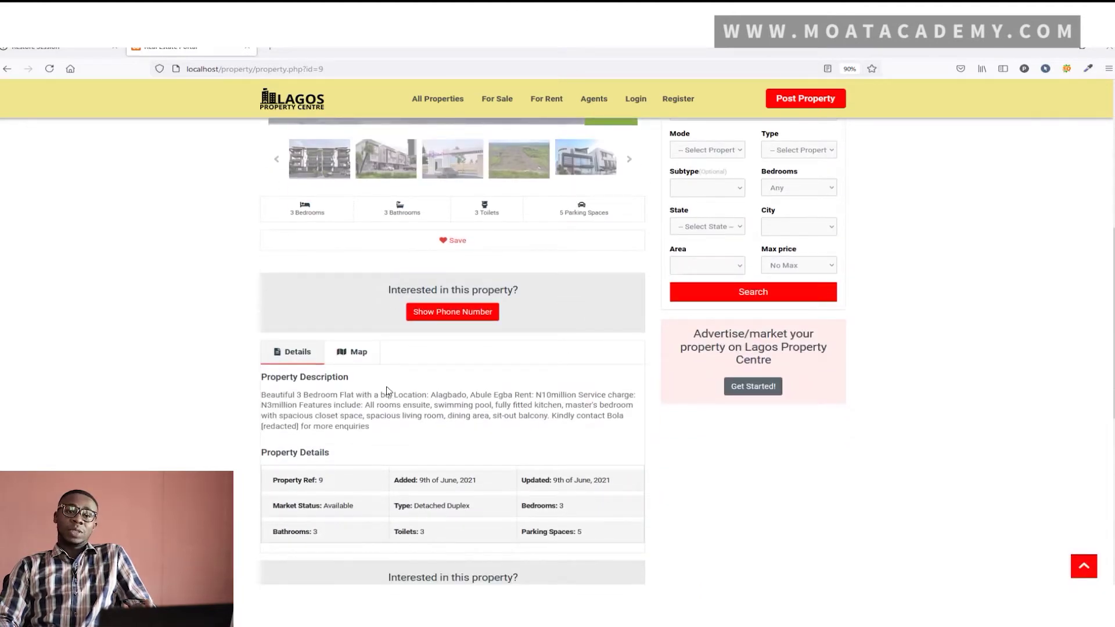
scroll(410, 406, "down", 1)
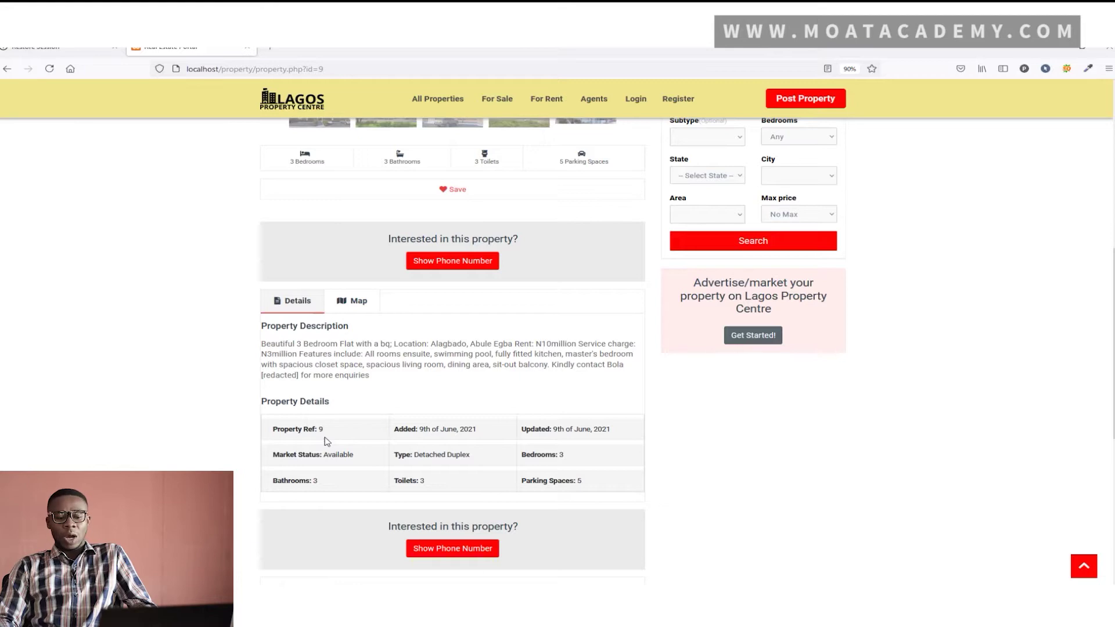
scroll(409, 467, "up", 5)
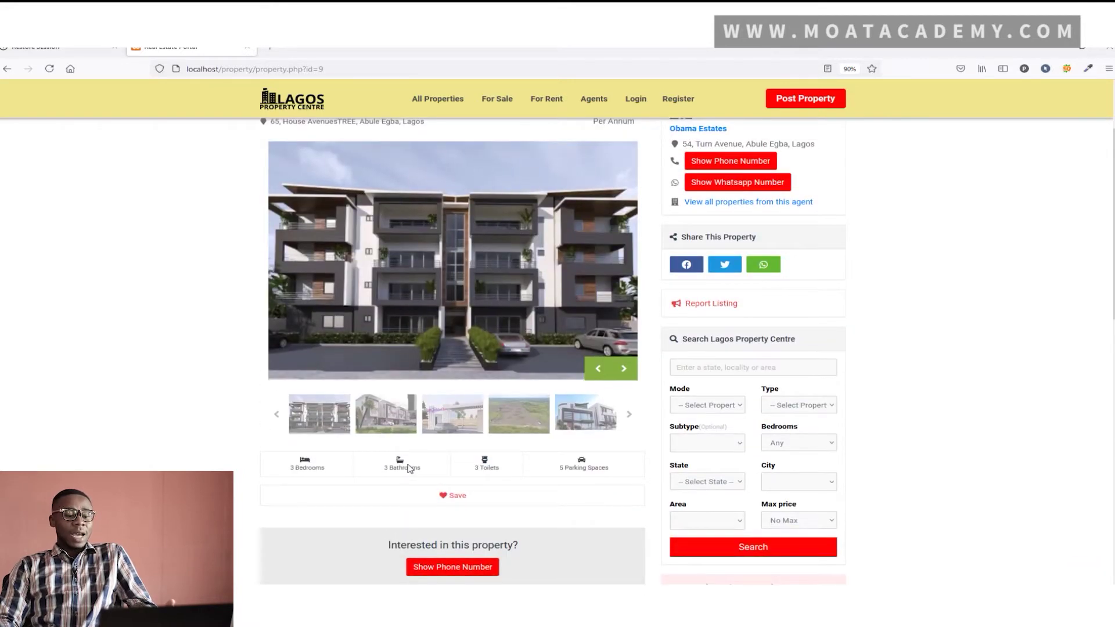
scroll(409, 467, "up", 2)
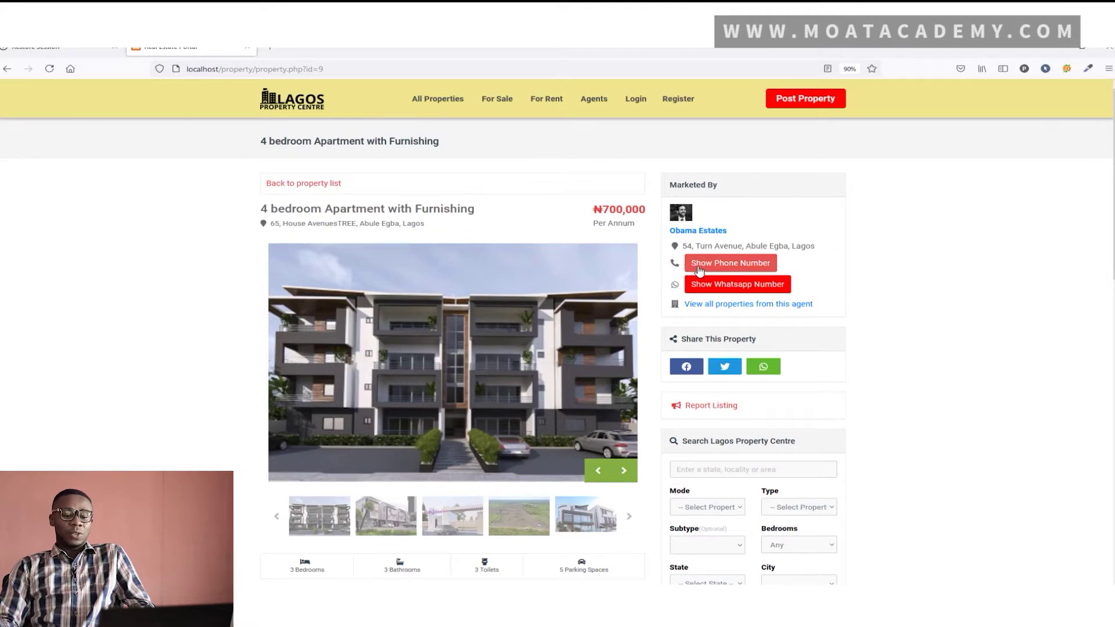
Reveal the listing agent's contact numbers, close them, and review the listing
left_click(700, 268)
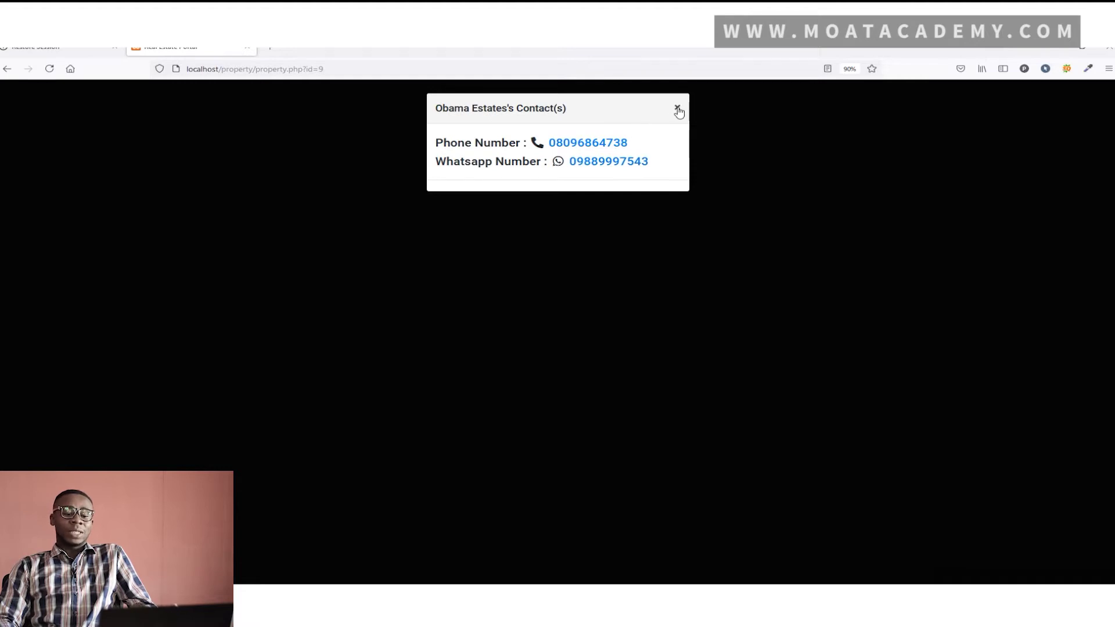
left_click(677, 110)
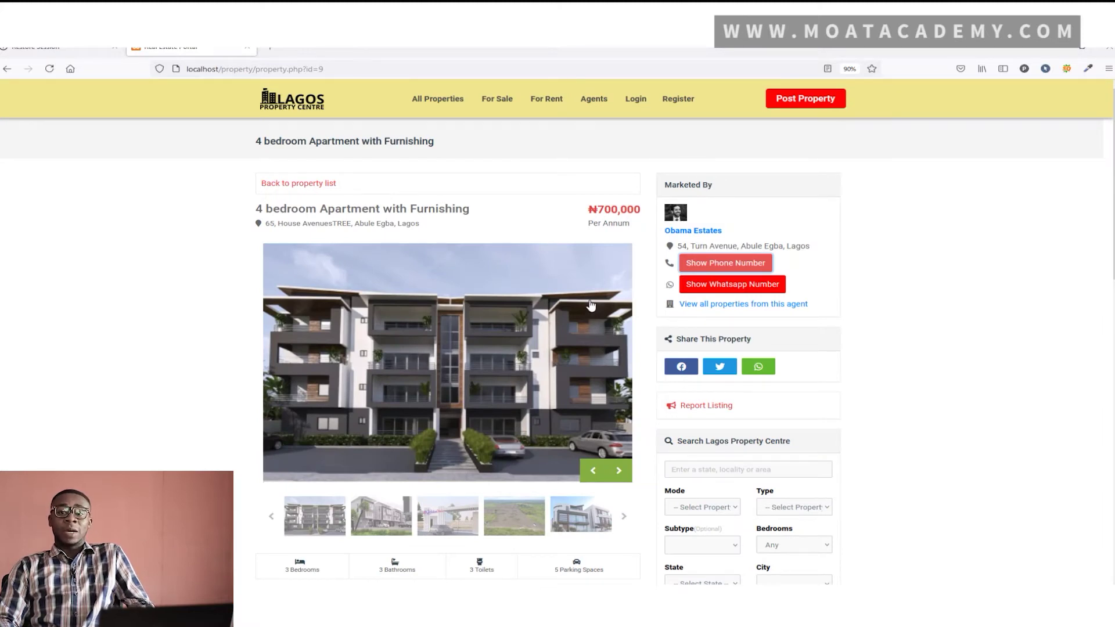
scroll(591, 305, "down", 6)
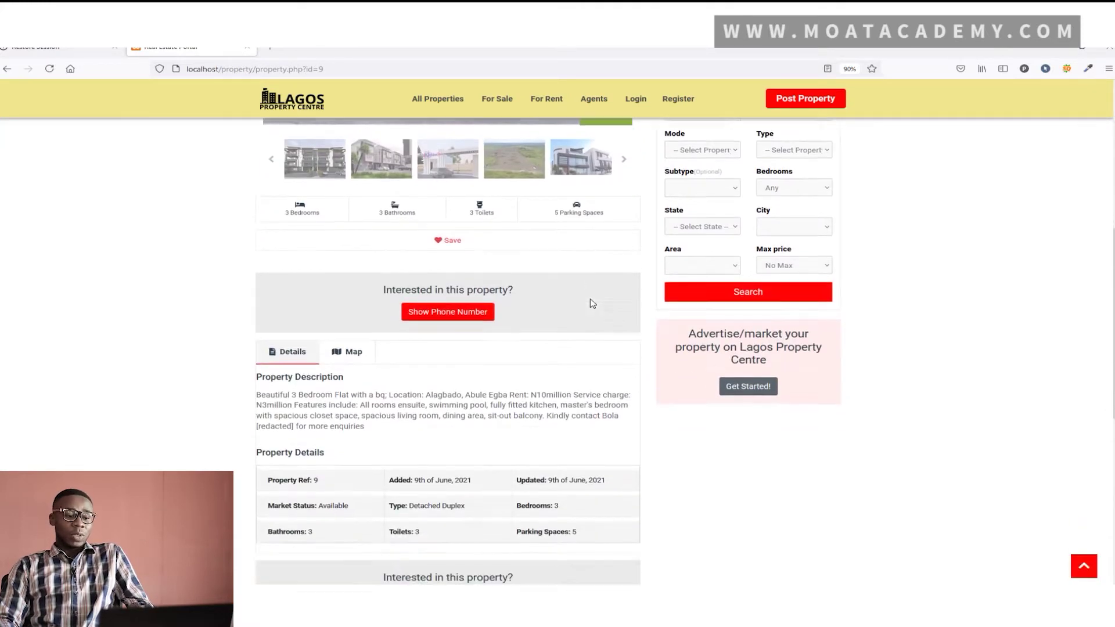
scroll(592, 304, "down", 3)
scroll(589, 303, "up", 8)
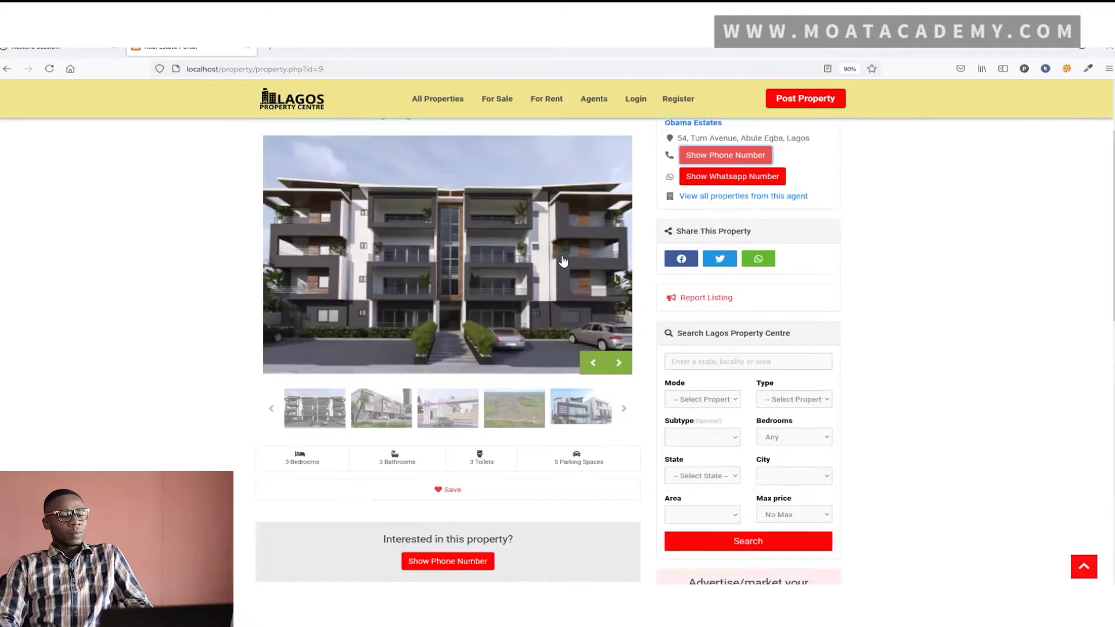
scroll(531, 244, "up", 3)
left_click(280, 104)
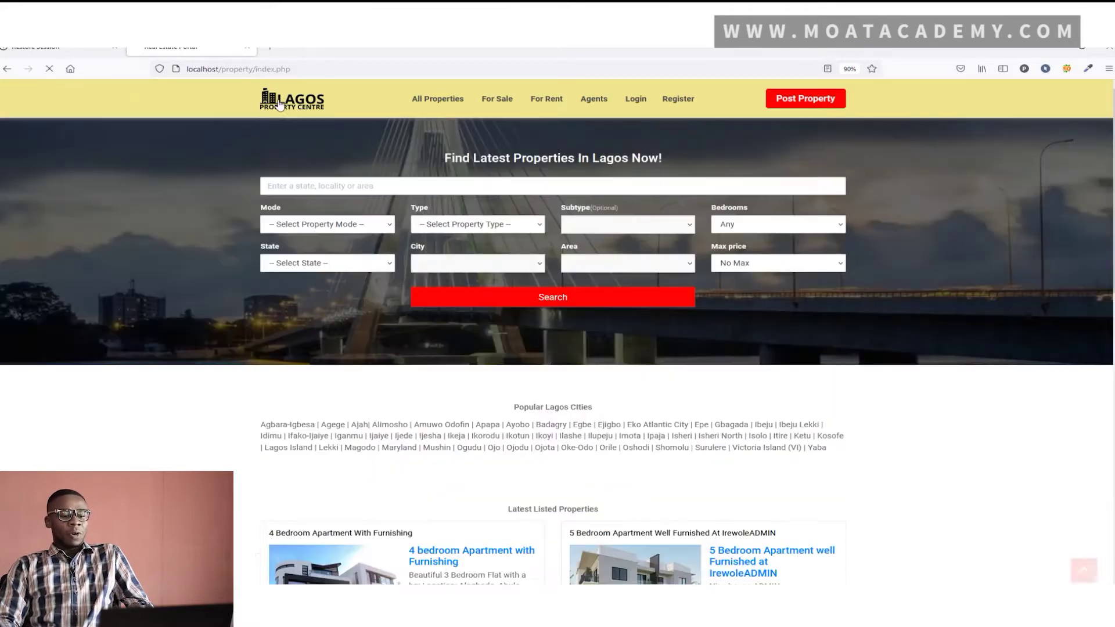
scroll(414, 181, "down", 4)
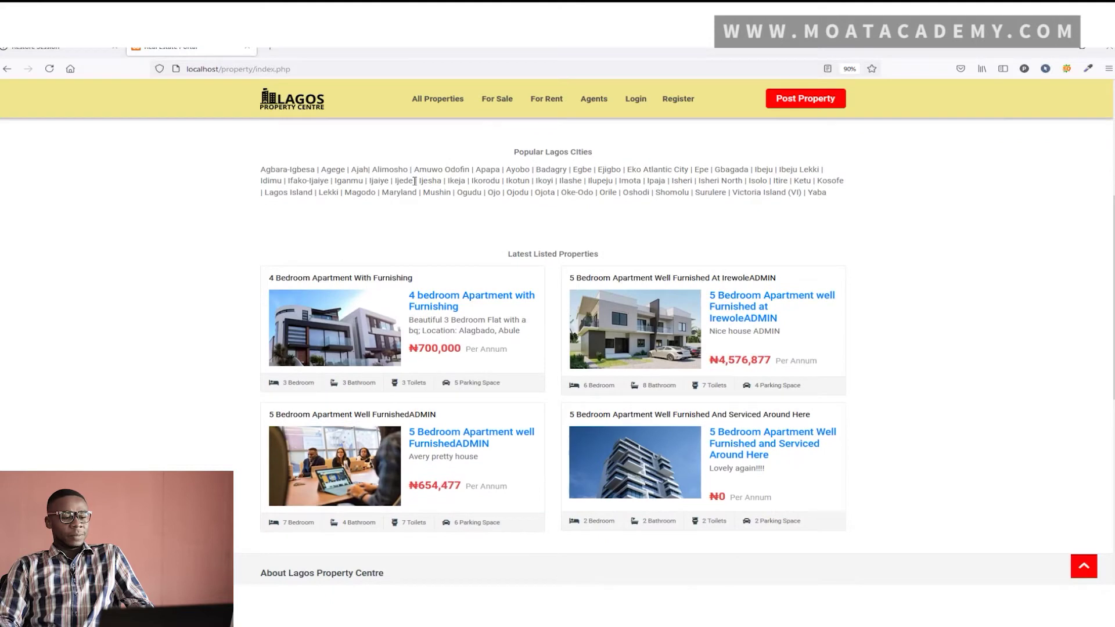
scroll(415, 181, "up", 4)
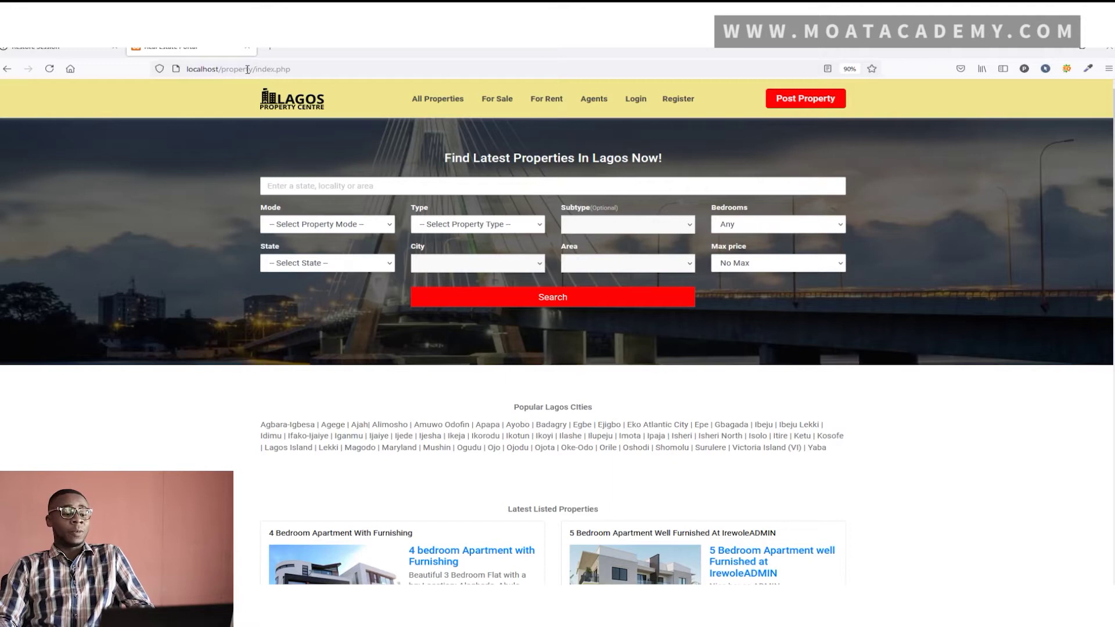
While logged out, reach the new account registration form through the post-property link
left_click(302, 71)
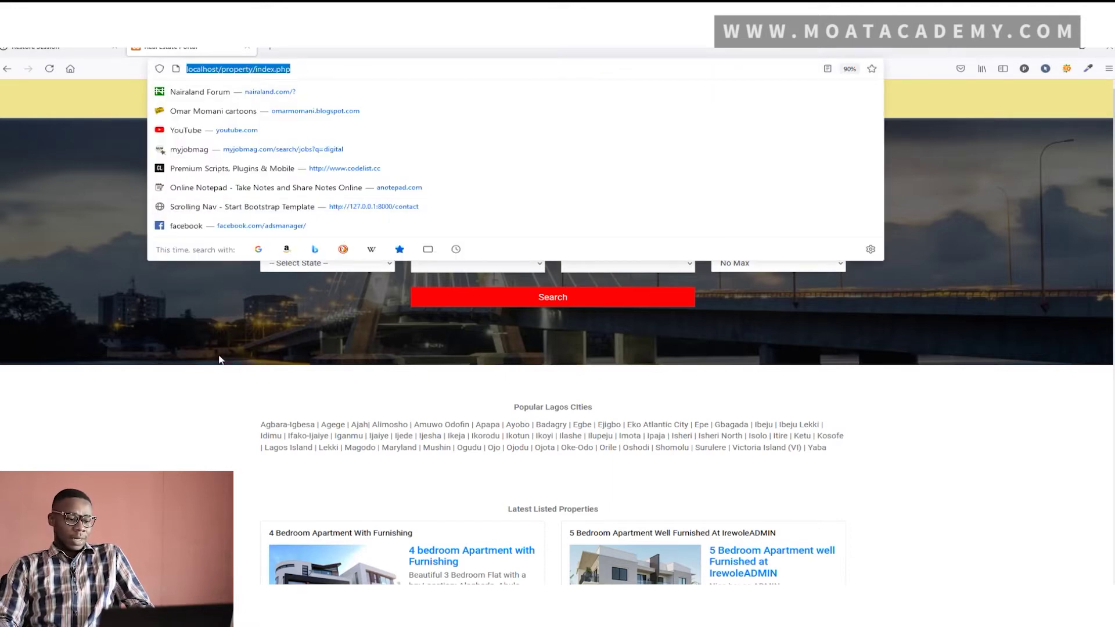
left_click(288, 334)
key("alt+Tab")
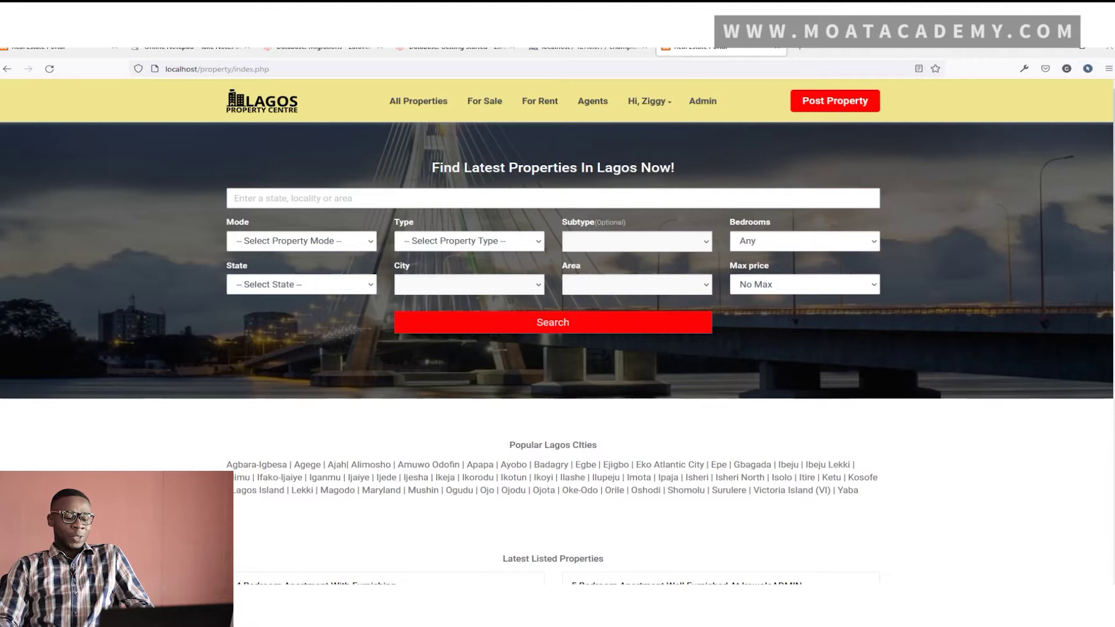
key("alt+Tab")
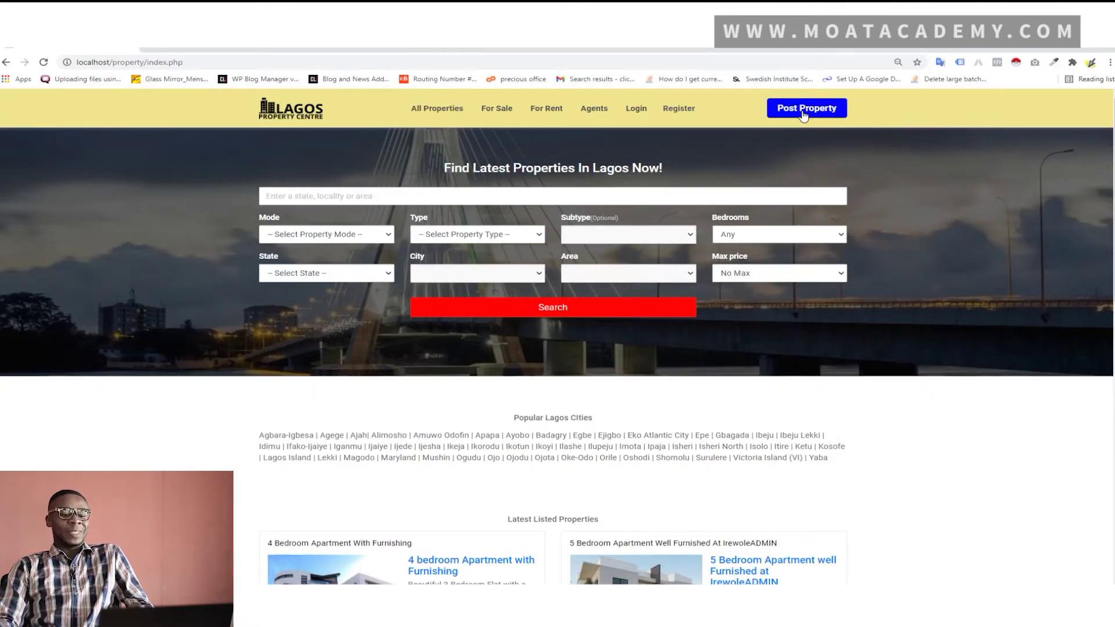
left_click(804, 110)
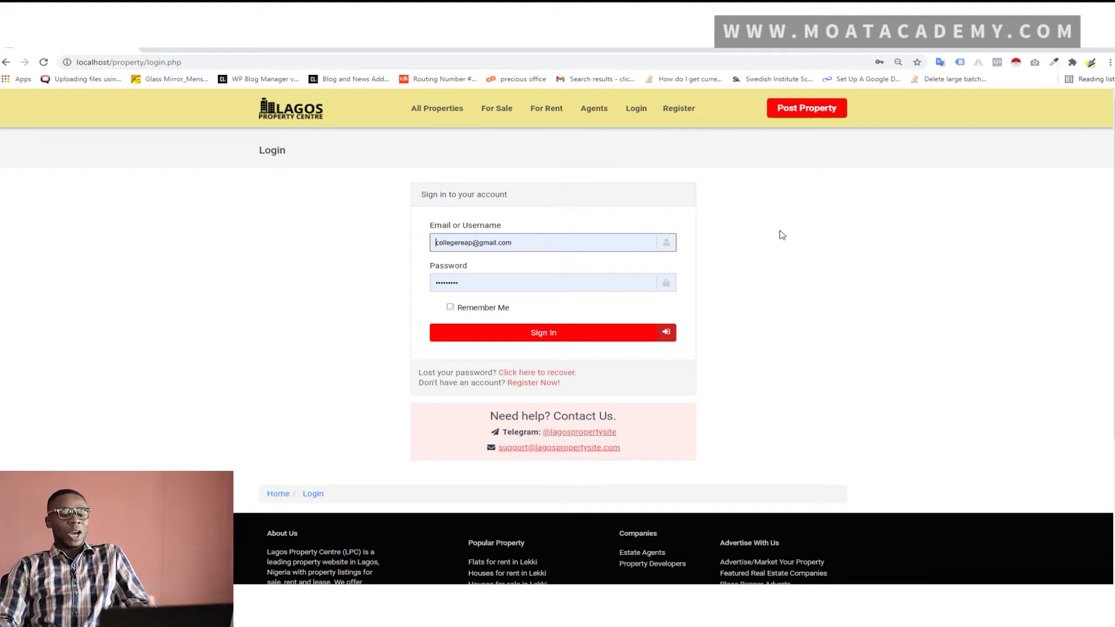
left_click(543, 383)
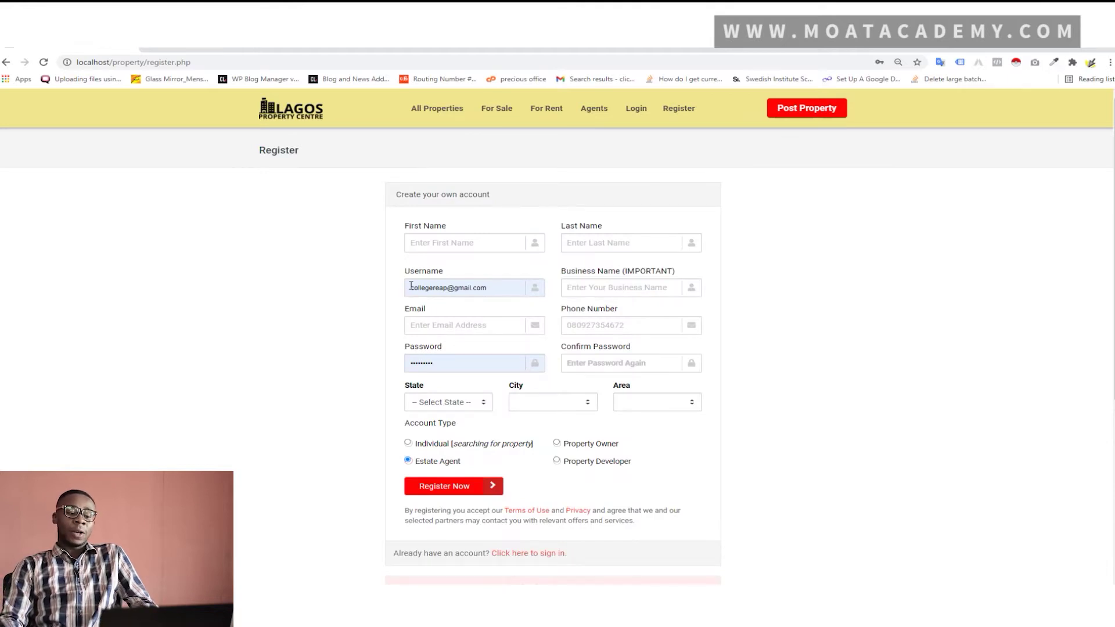
Enter the agent's first and last name, fixing the first name's capitalisation
left_click(441, 244)
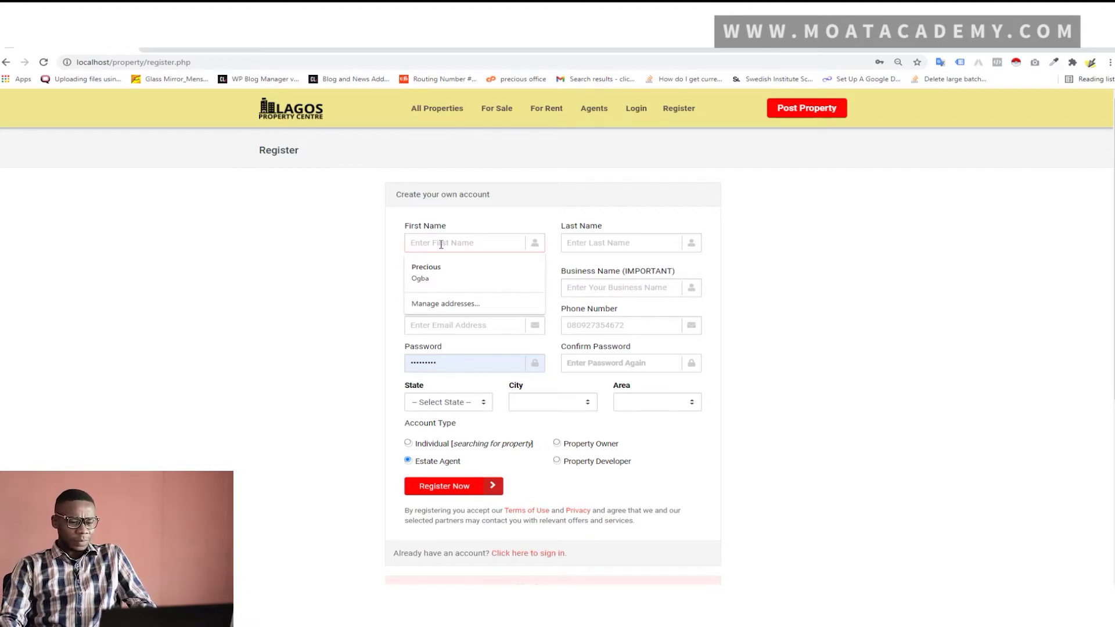
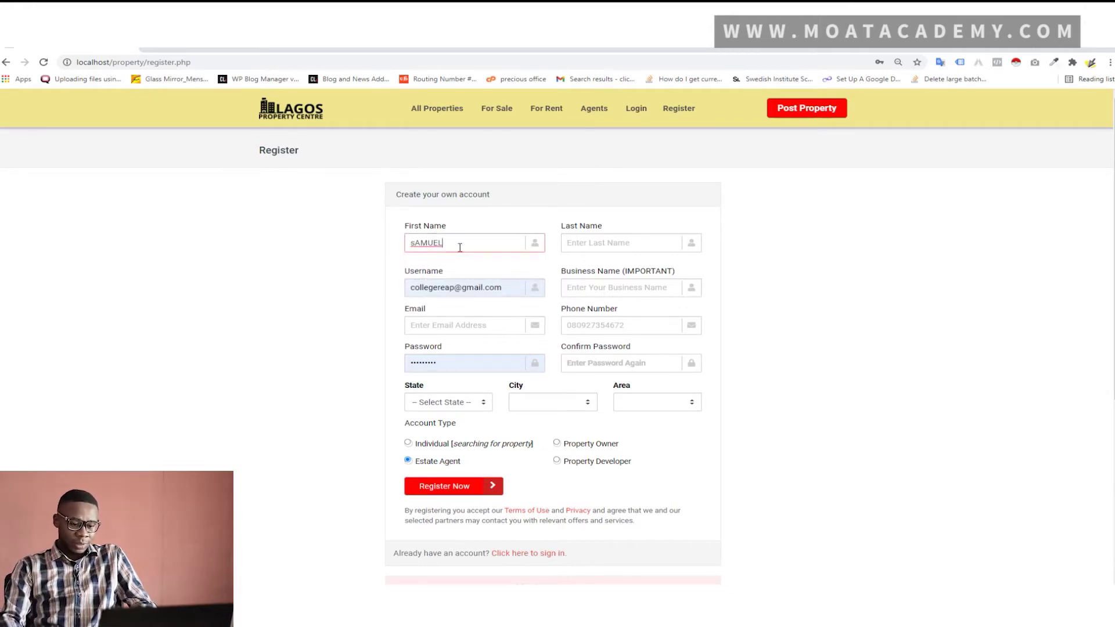
left_click_drag(459, 247, 367, 252)
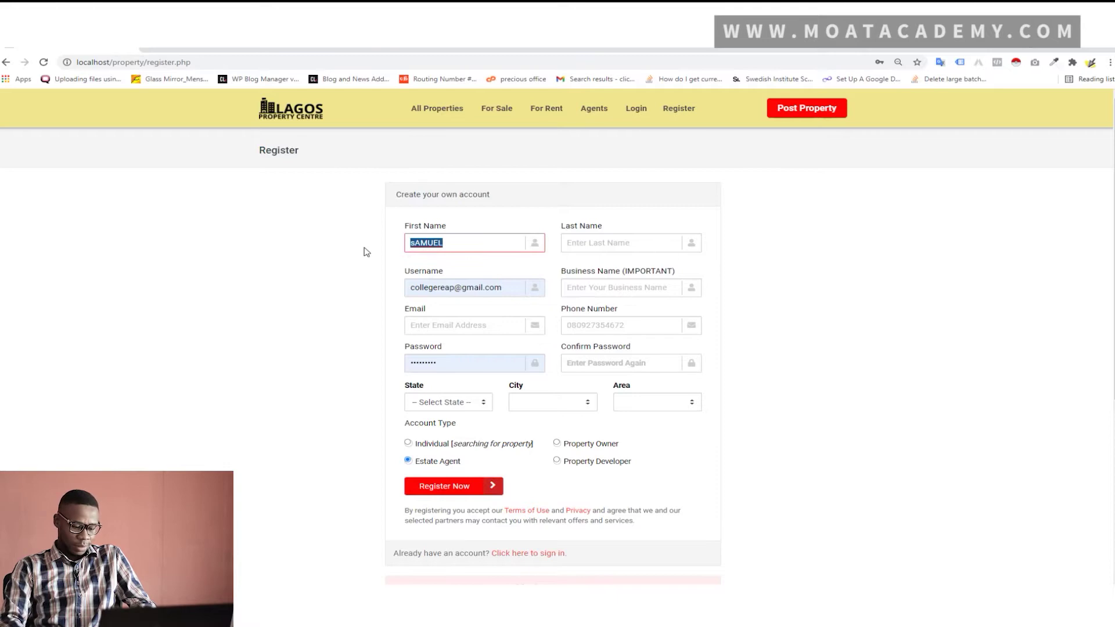
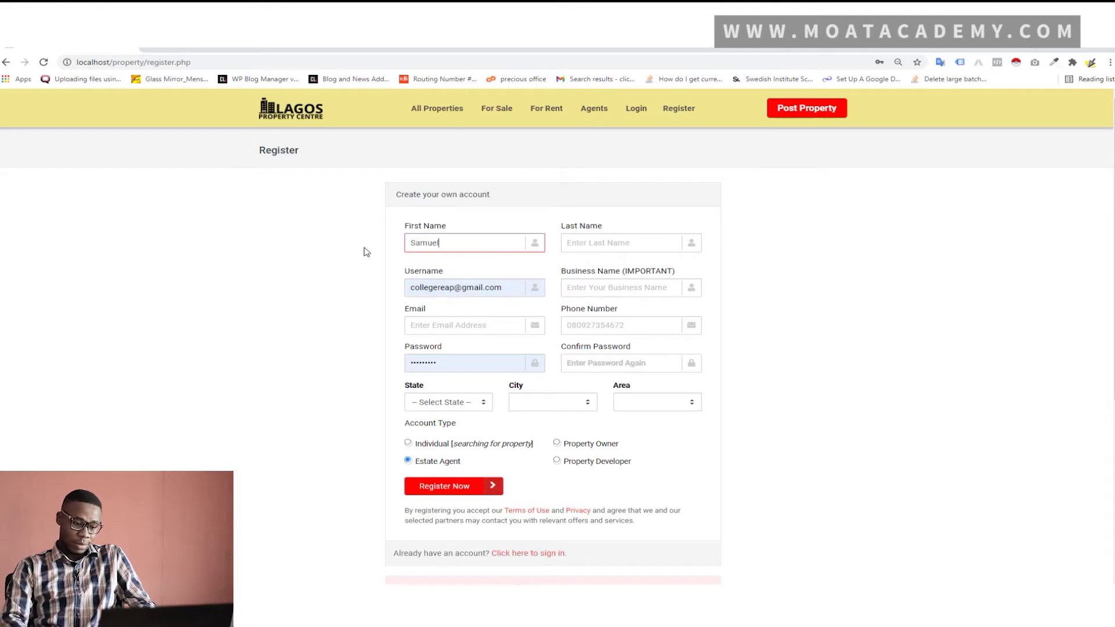
left_click(580, 243)
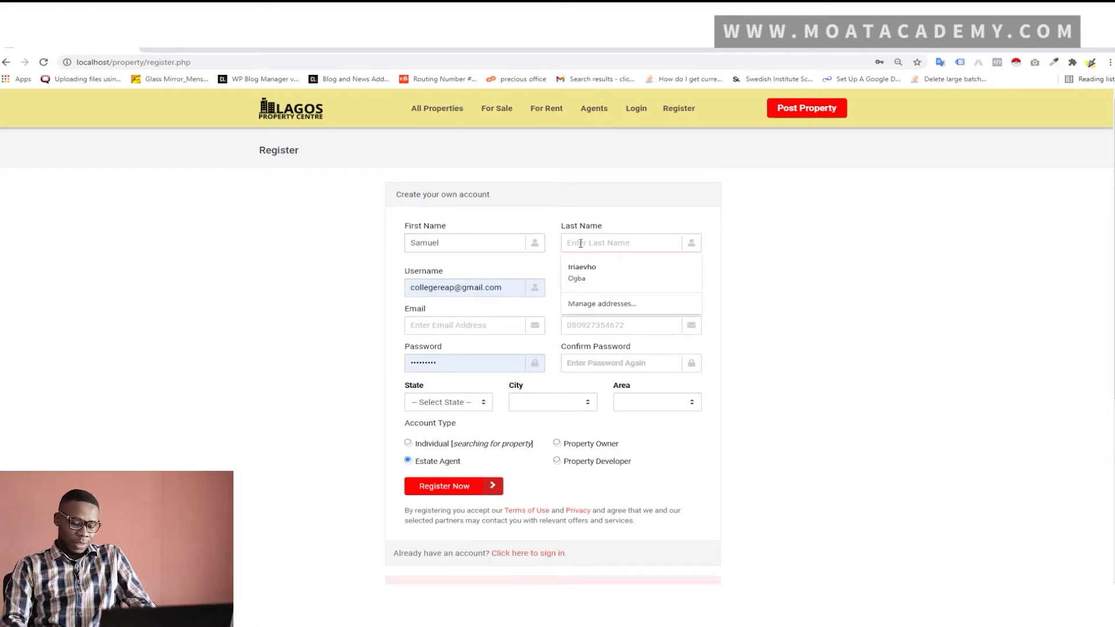
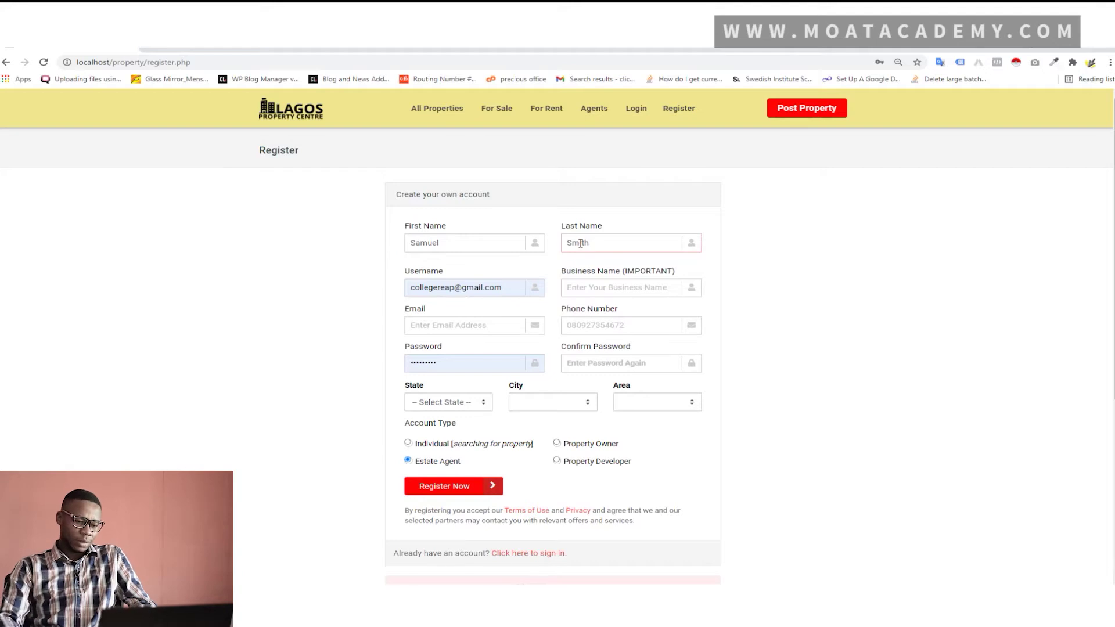
Replace the prefilled username and fill in business name 'Ideal Real Estates', e-mail and phone
triple_click(500, 288)
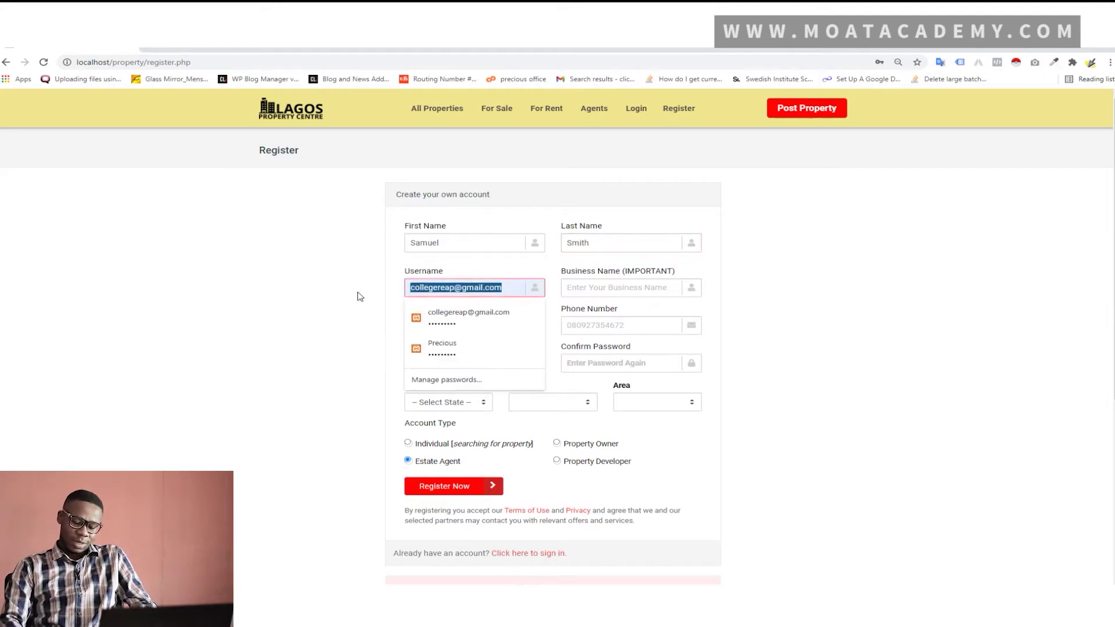
key("BackSpace")
type("samuel")
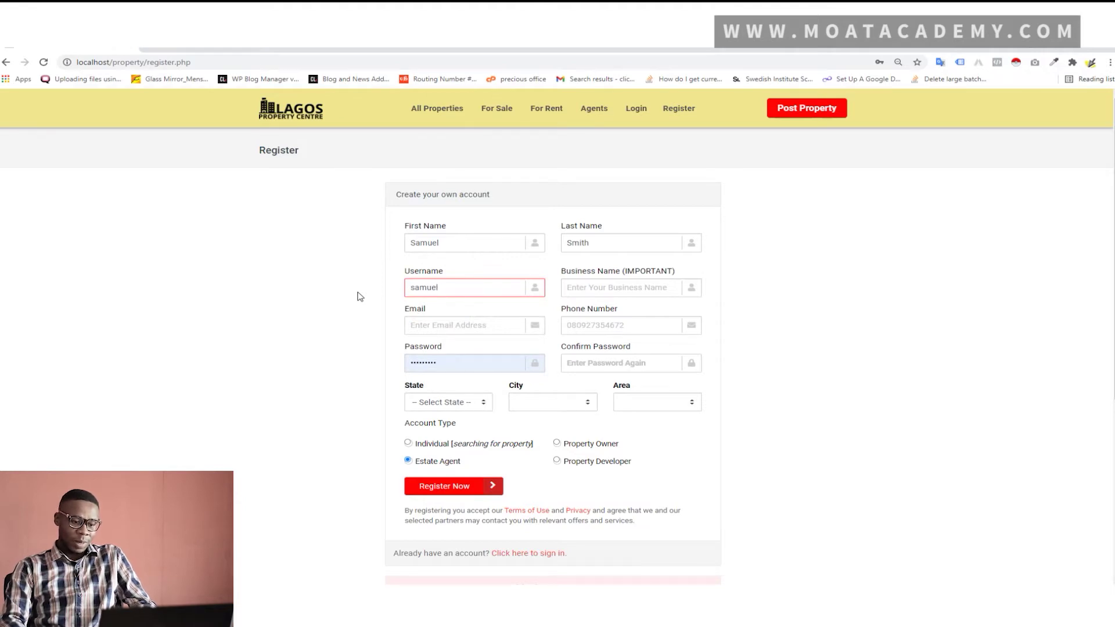
left_click(593, 293)
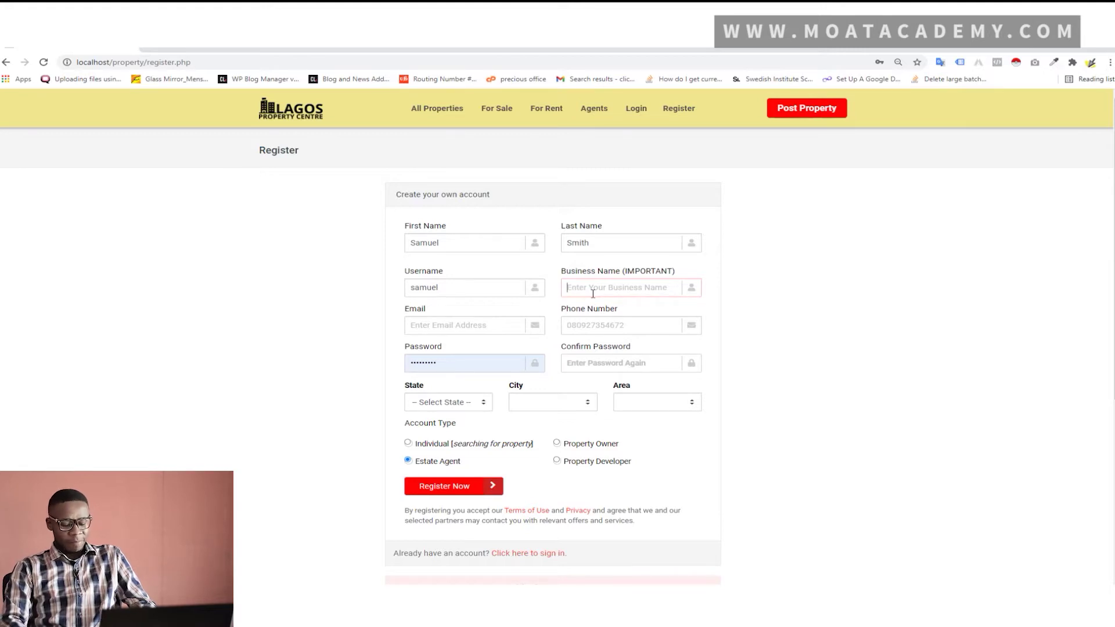
type("Idea")
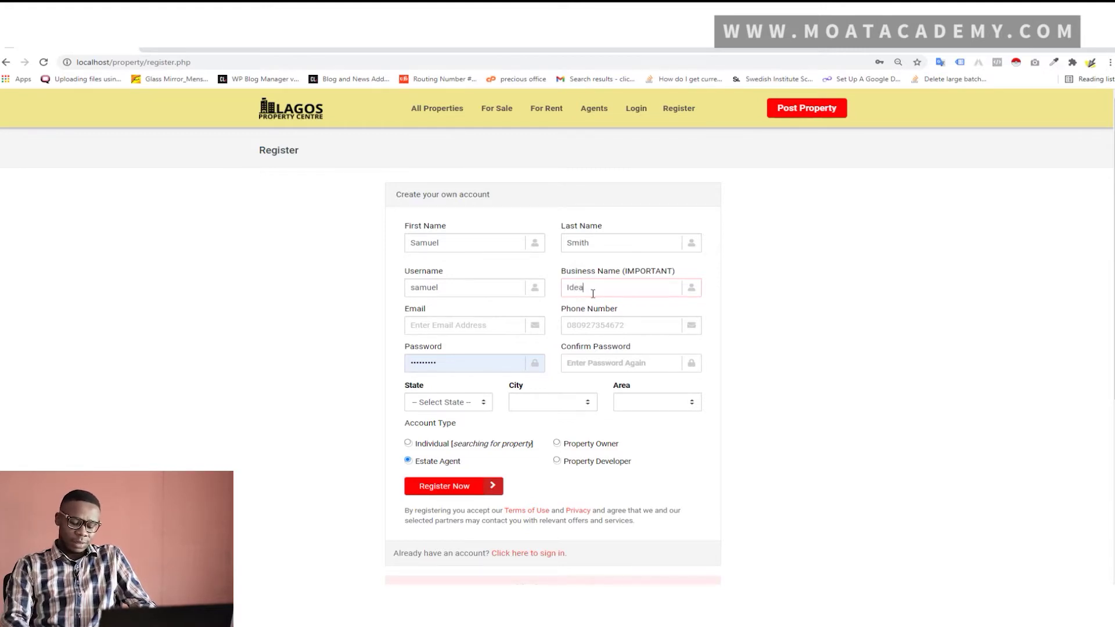
type("l Real")
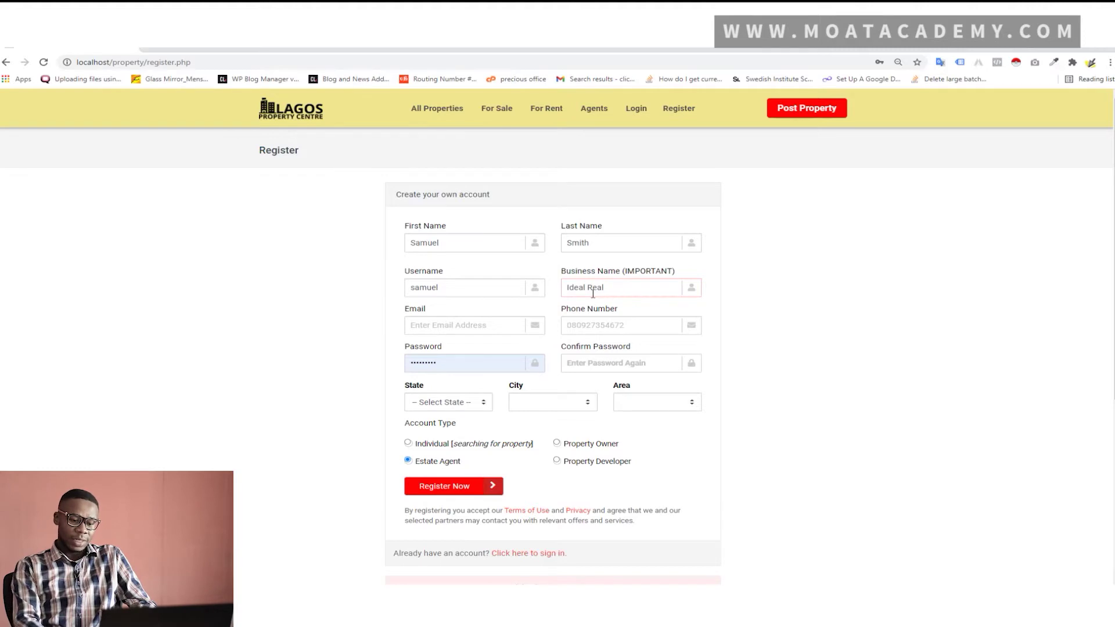
type(" Estates")
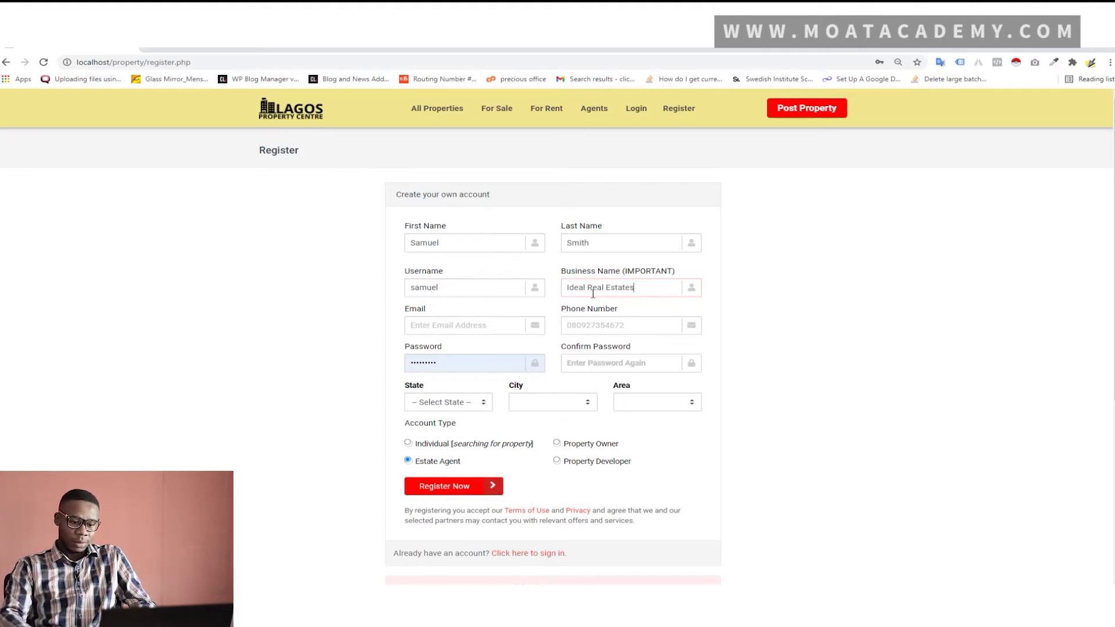
left_click(450, 327)
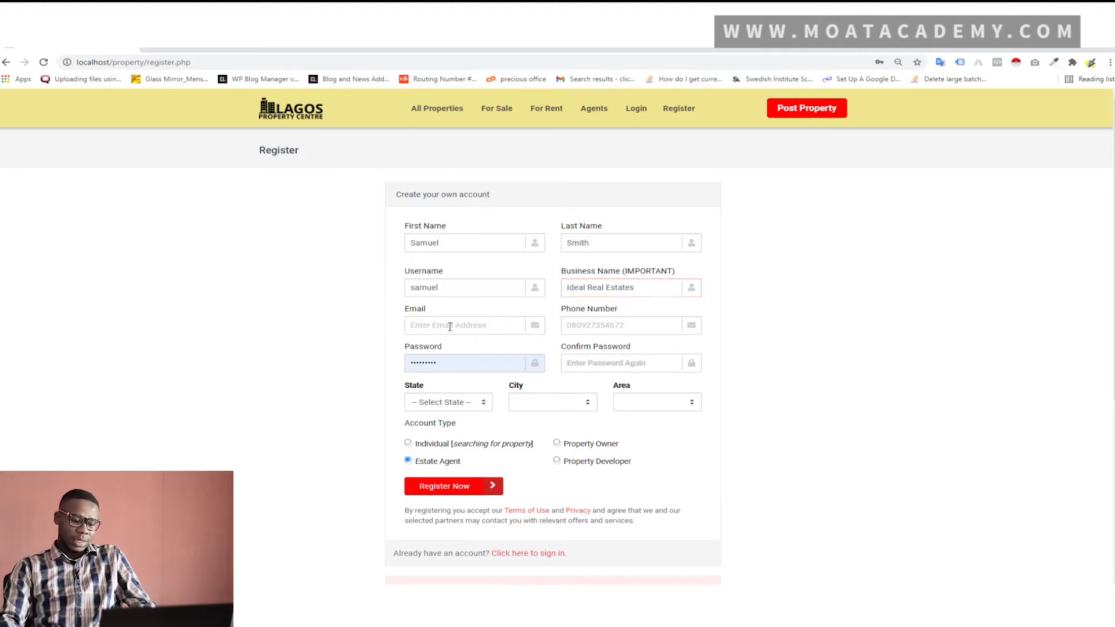
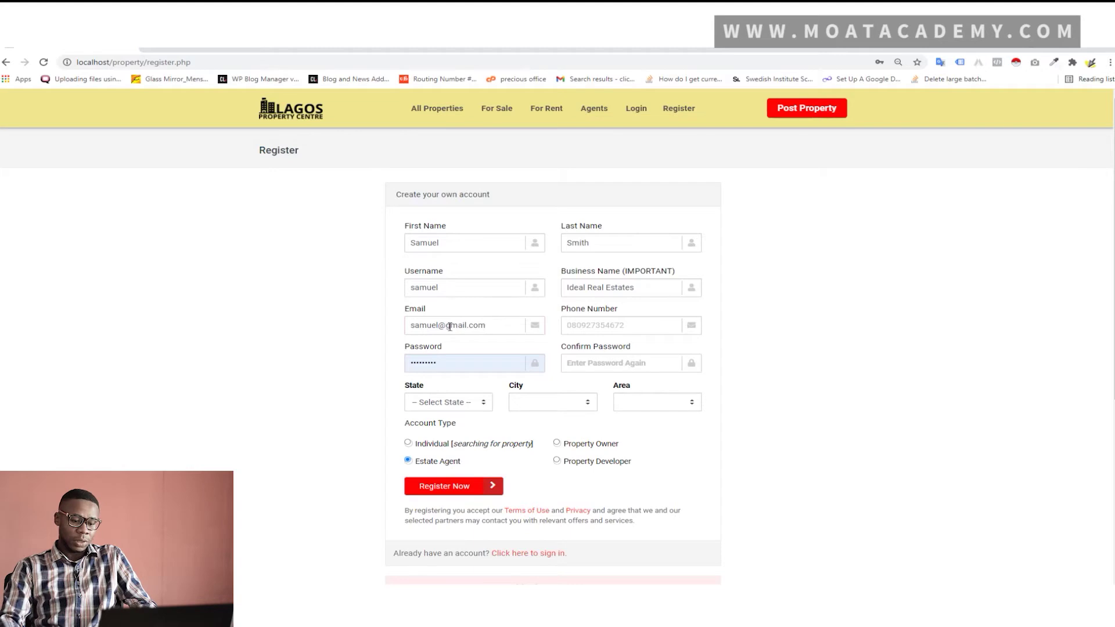
left_click(619, 325)
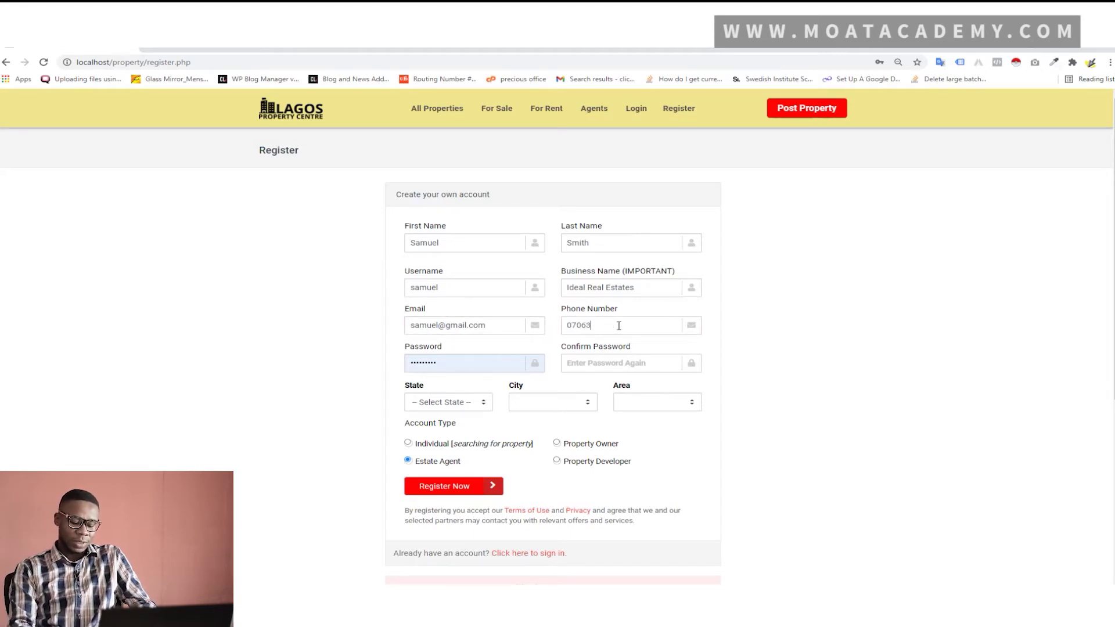
Set the account password and enter it again as confirmation
double_click(492, 363)
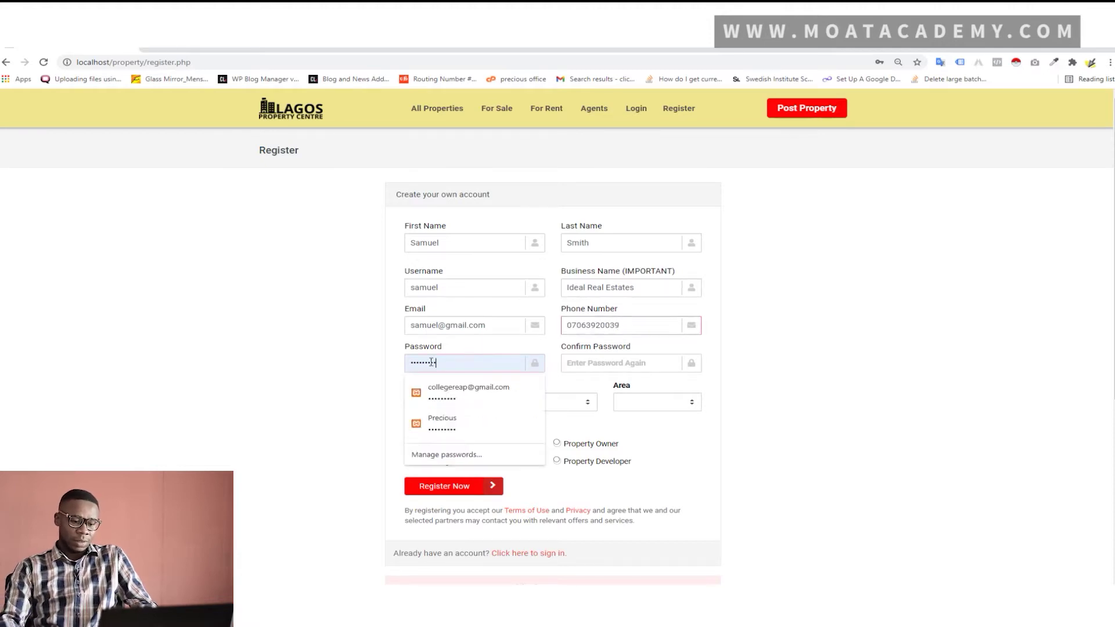
type("12345")
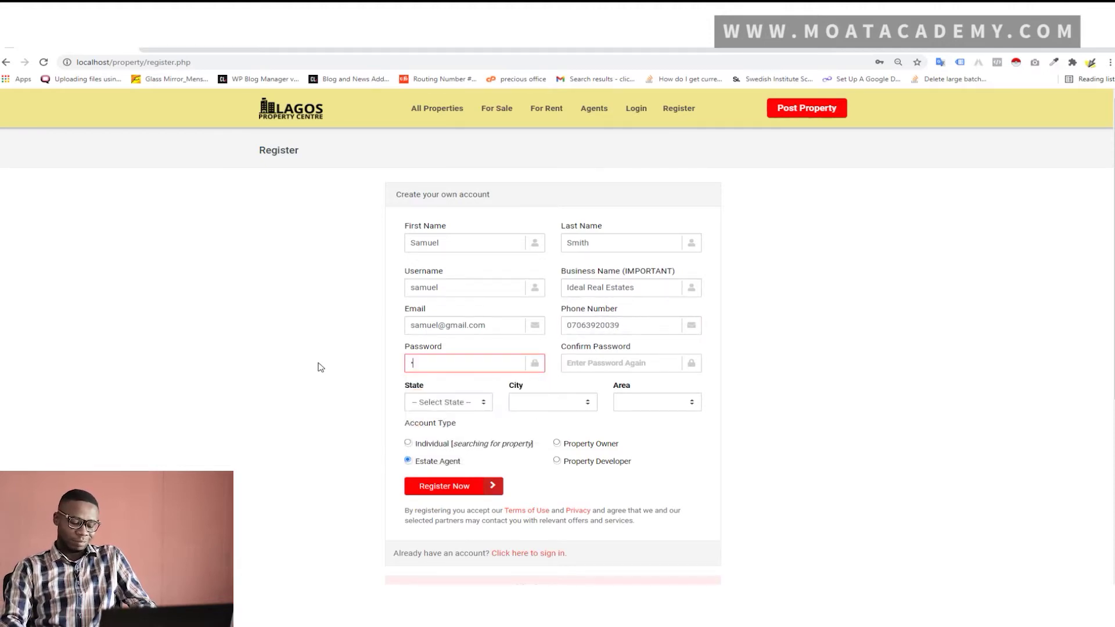
type("6")
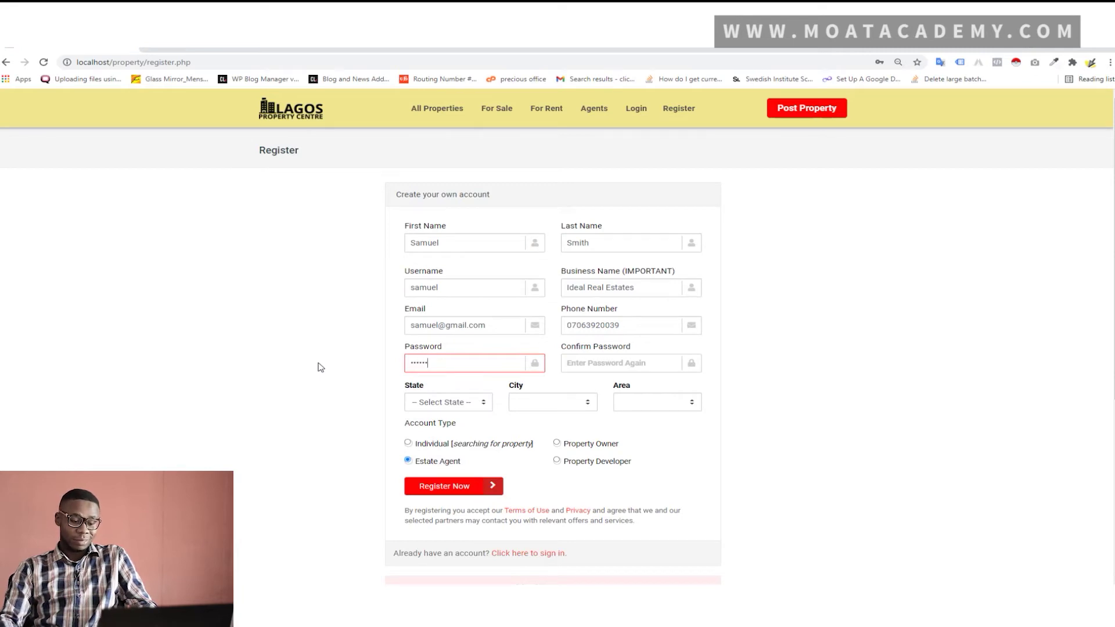
left_click(640, 366)
type("12345")
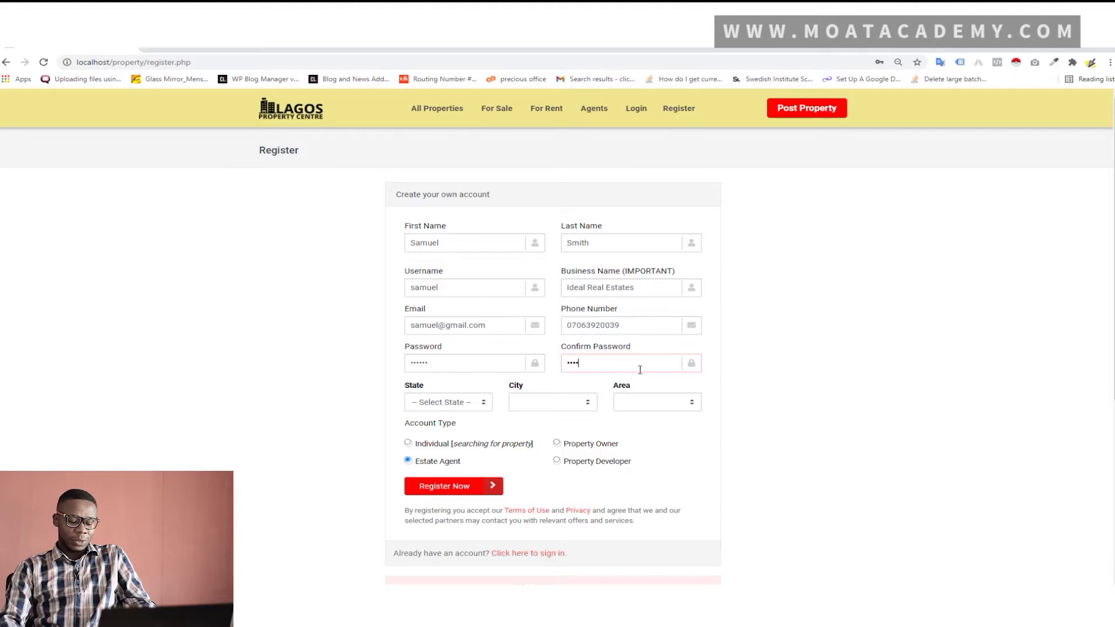
type("6")
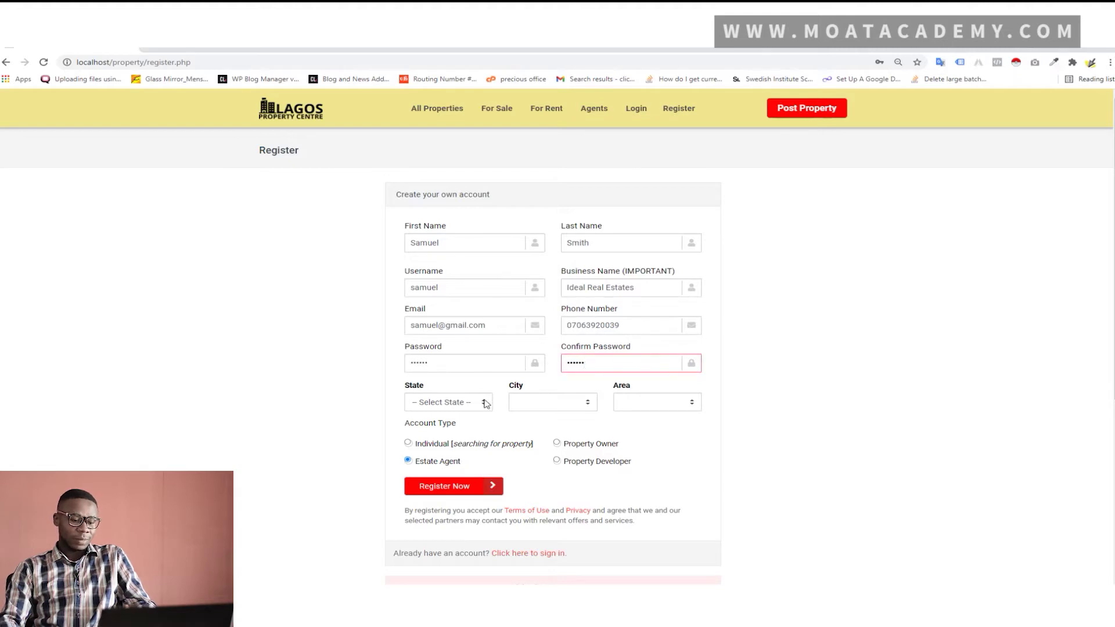
Choose Lagos, Abule Egba and Ojokoro as state, city and area, then register
left_click(477, 402)
scroll(447, 296, "down", 6)
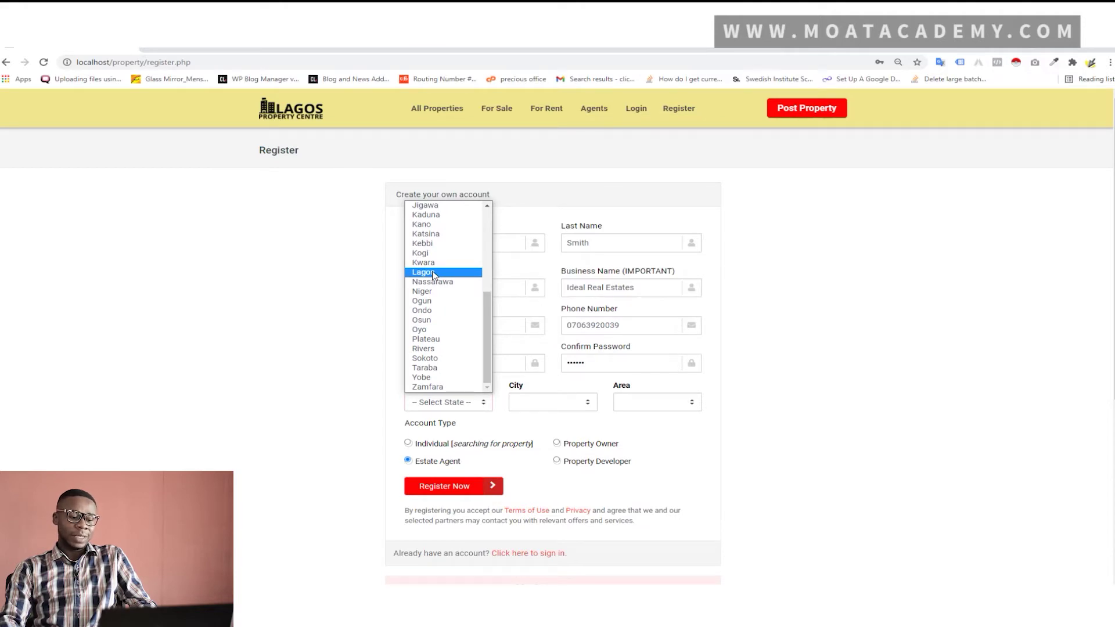
left_click(433, 273)
left_click(587, 403)
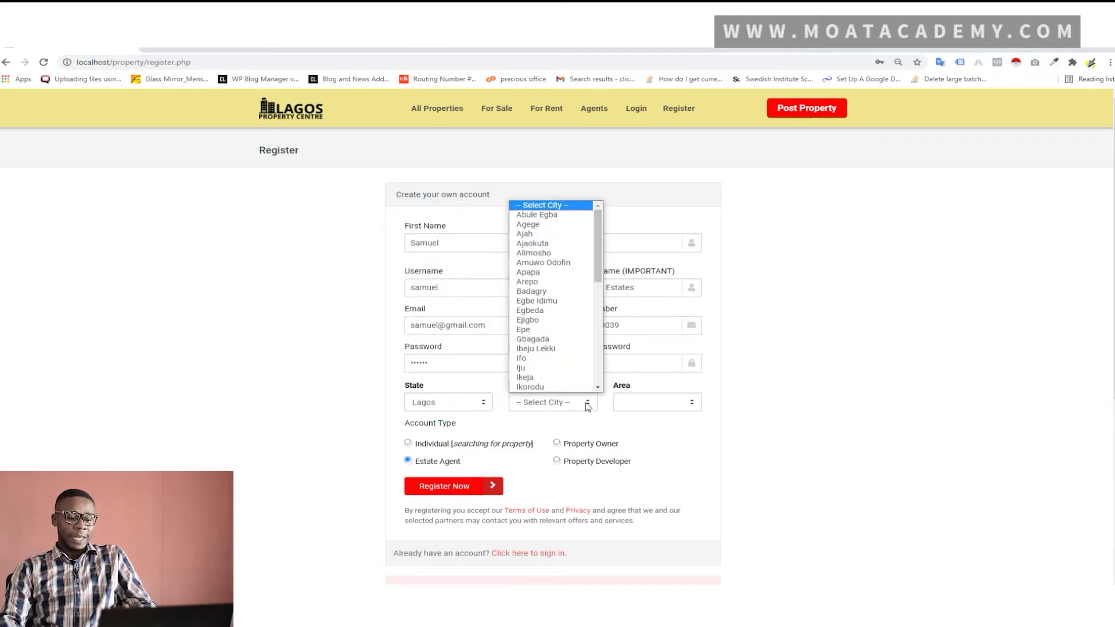
left_click(553, 215)
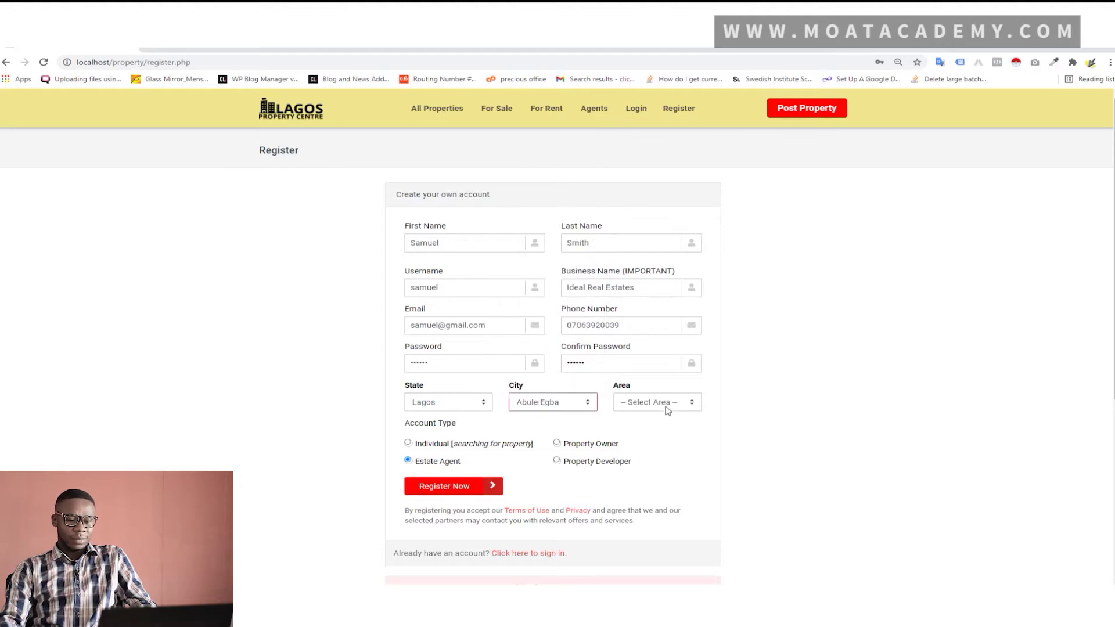
left_click(668, 405)
left_click(646, 454)
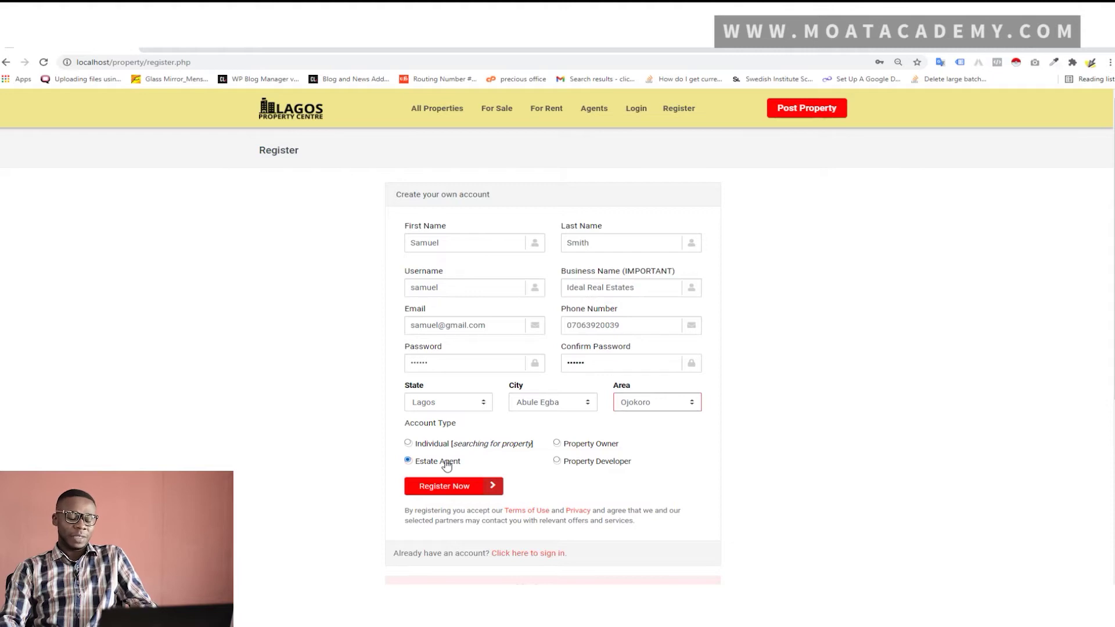
left_click(471, 490)
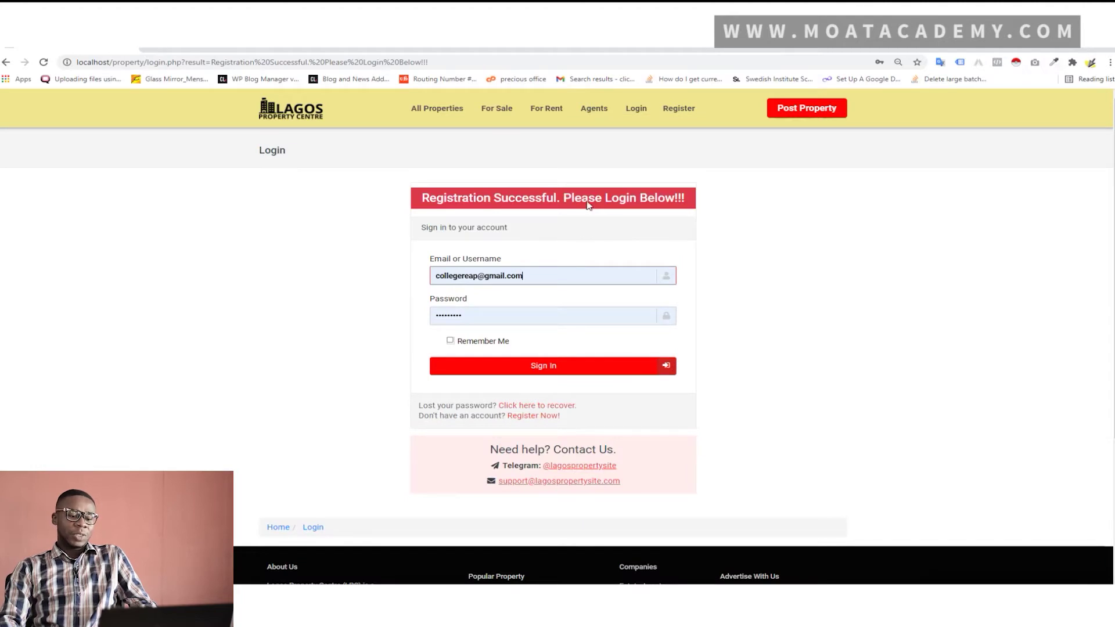
Log in with the new agent's username and password
left_click(547, 277)
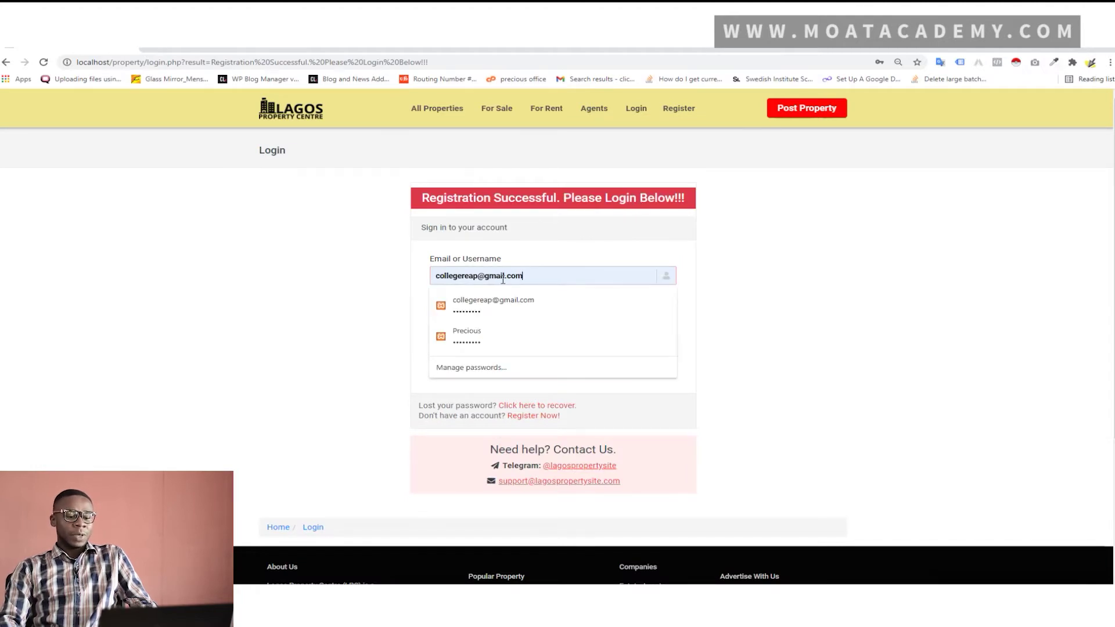
left_click_drag(548, 276, 406, 286)
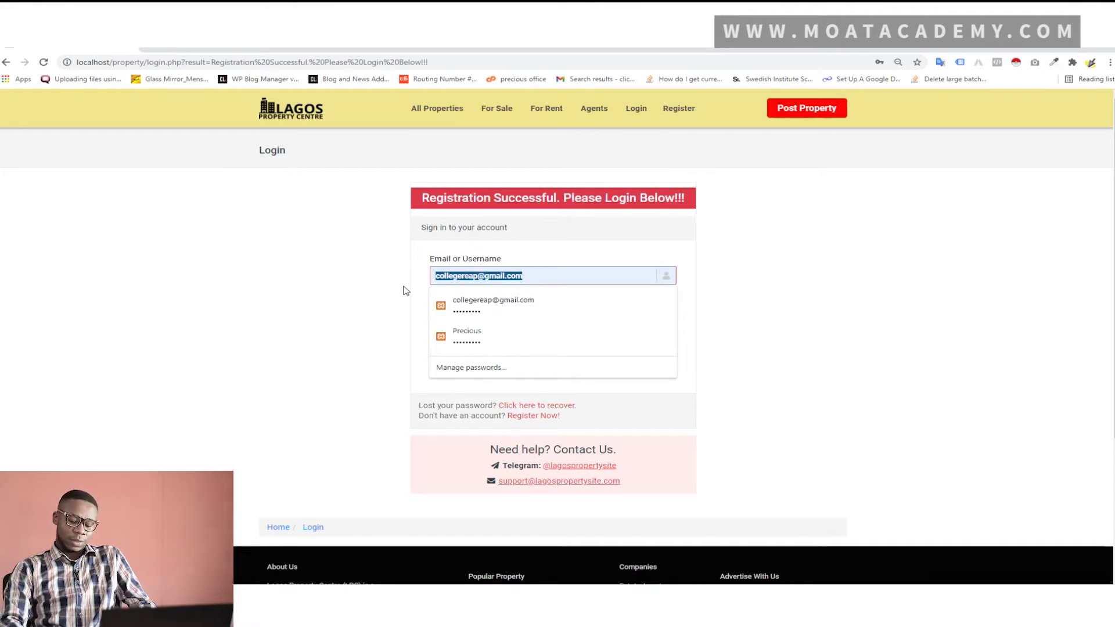
type("sa")
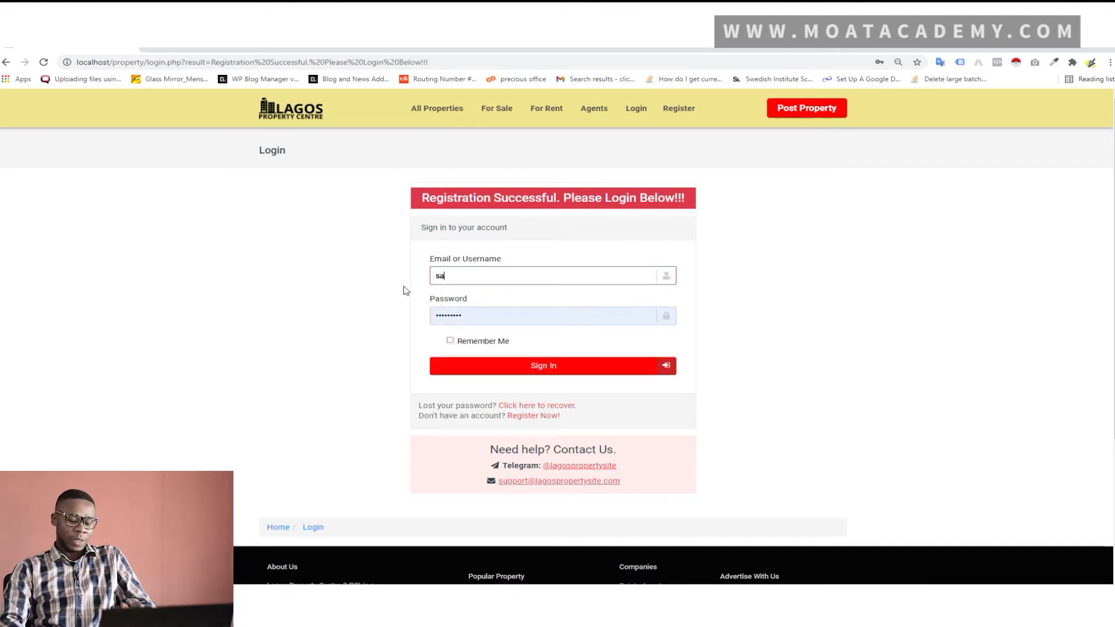
type("muel")
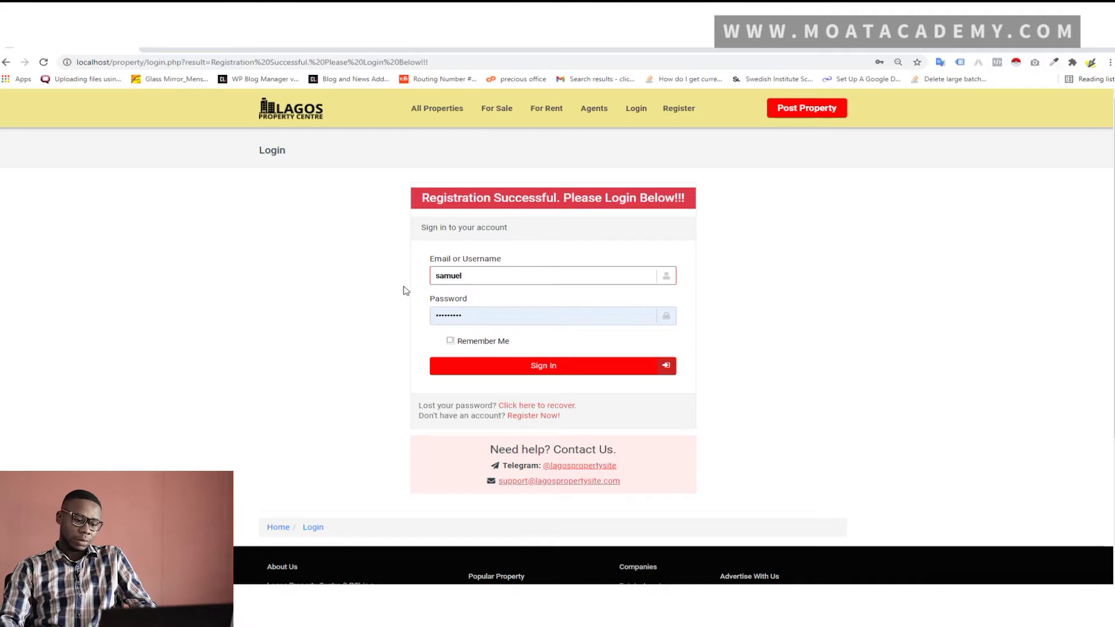
key("Tab")
type("123456")
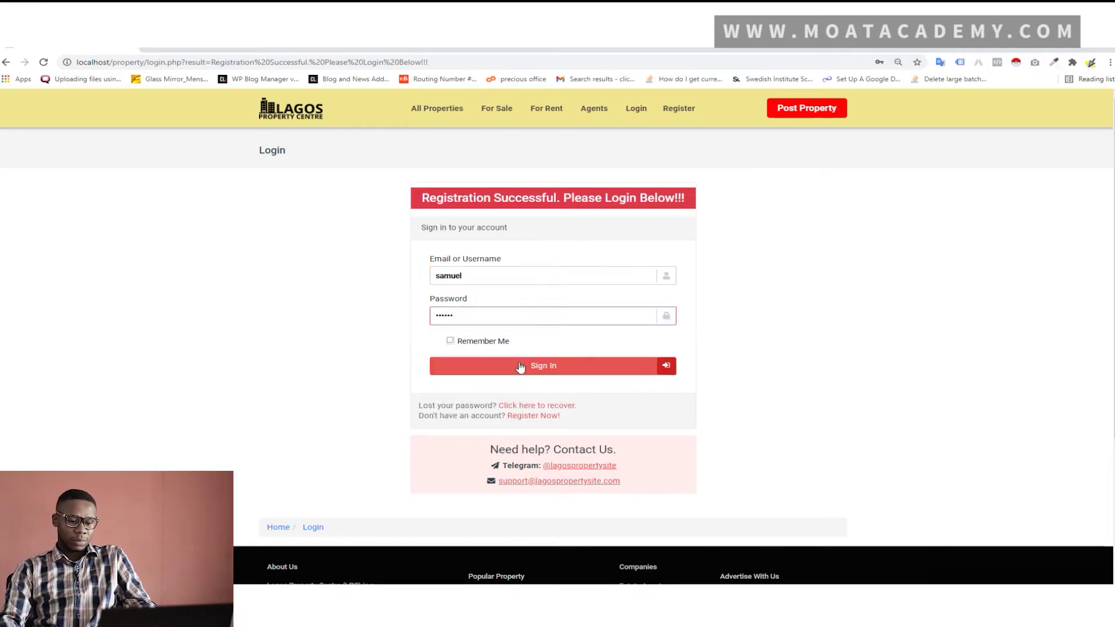
left_click(519, 366)
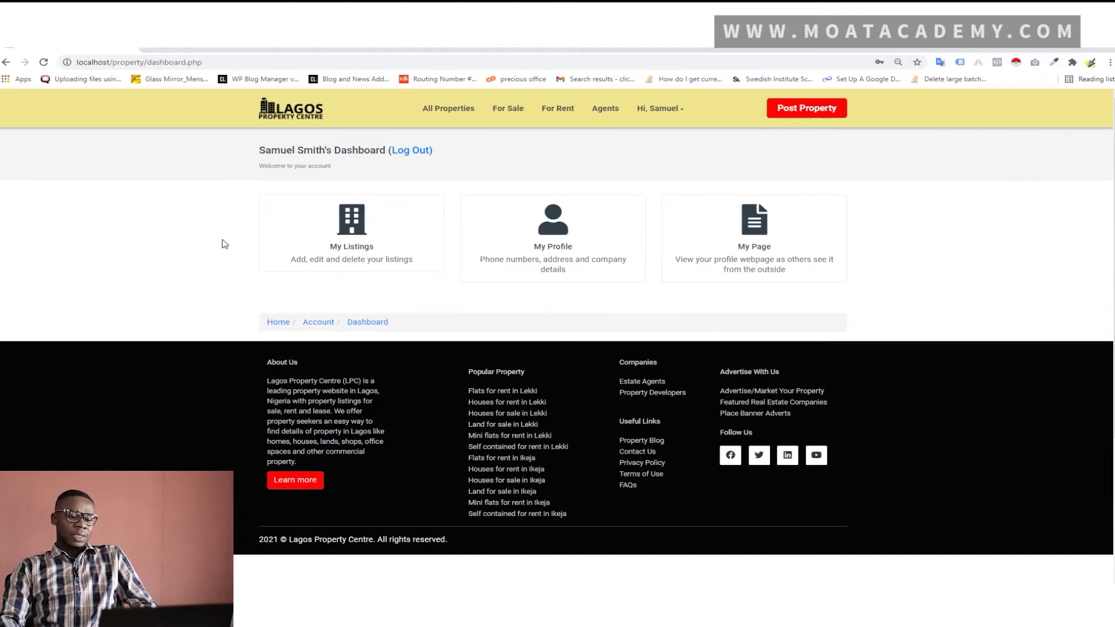
right_click(729, 239)
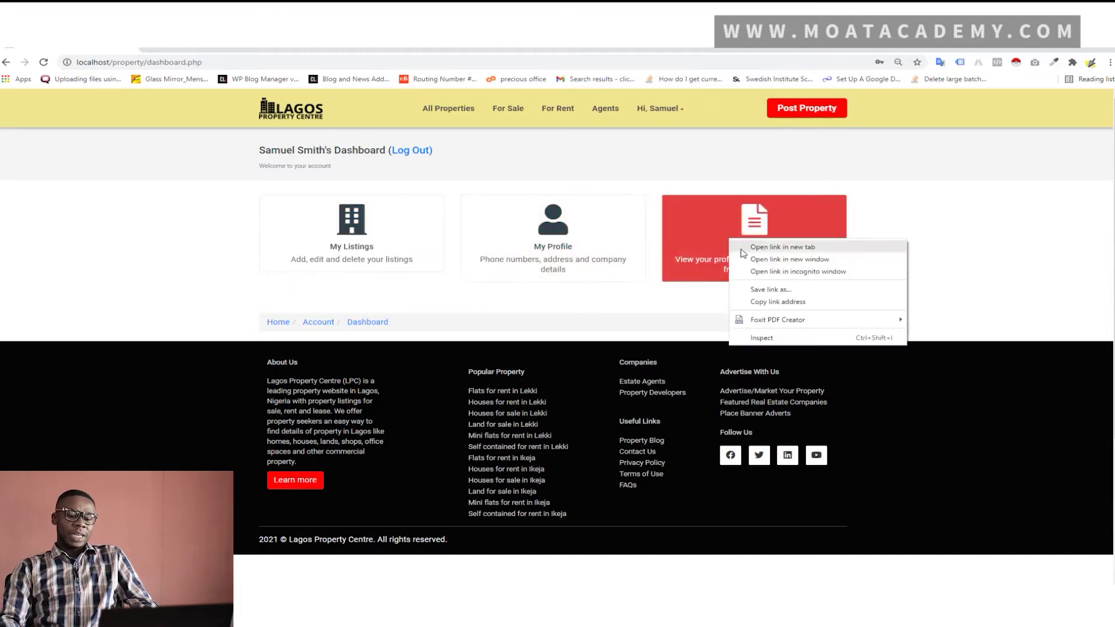
left_click(697, 226)
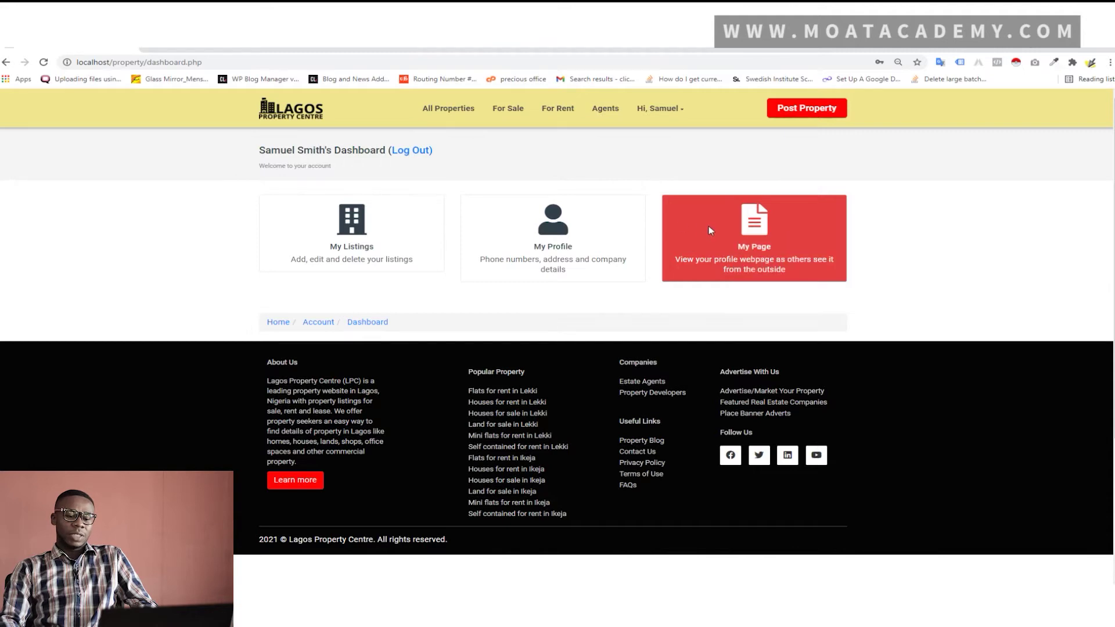
left_click(711, 231)
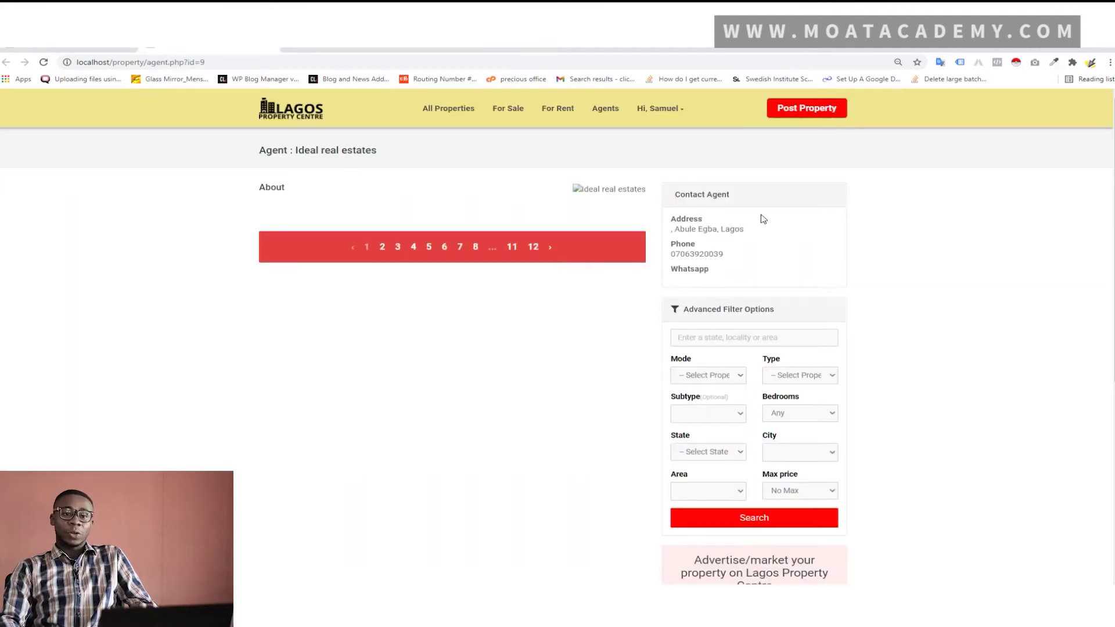
left_click(660, 108)
left_click(674, 135)
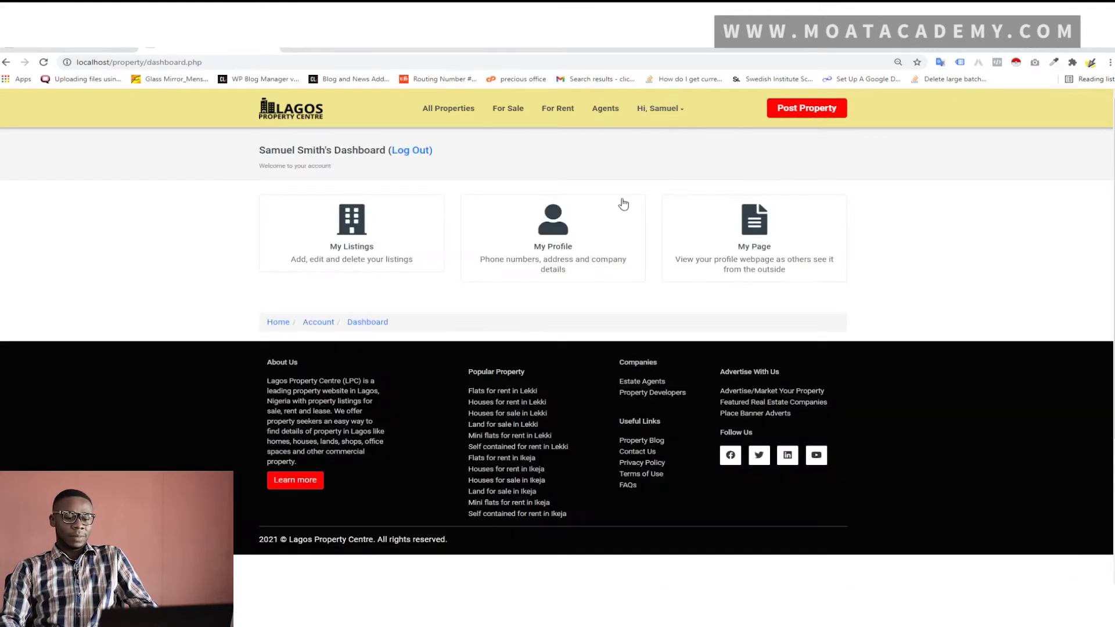
Open the profile editor and enter the agent's street address
left_click(587, 233)
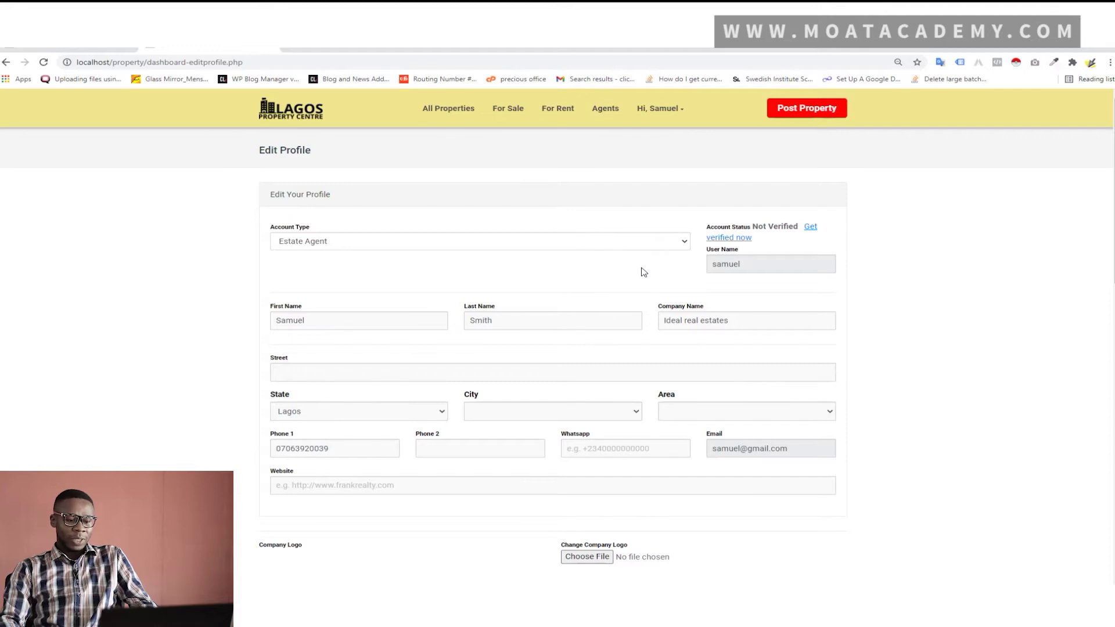
scroll(640, 271, "down", 1)
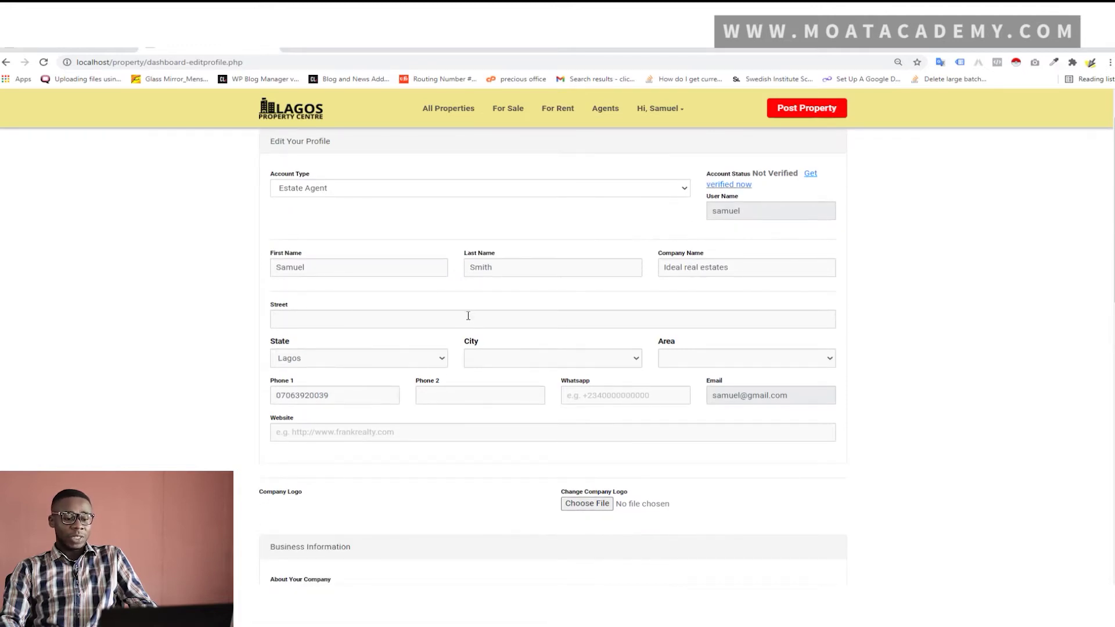
left_click(468, 316)
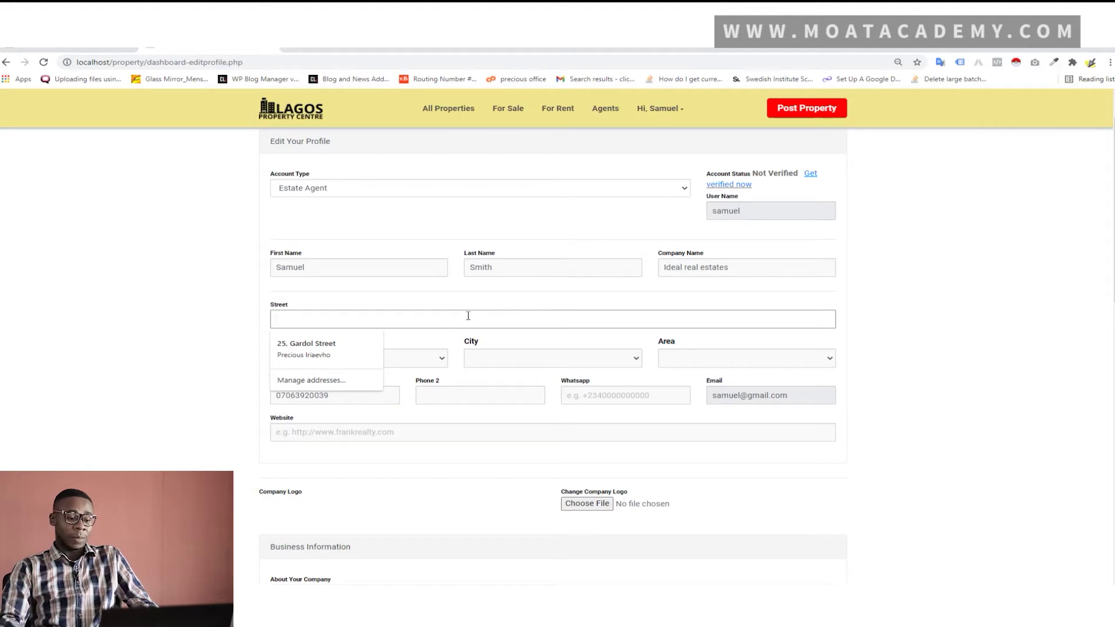
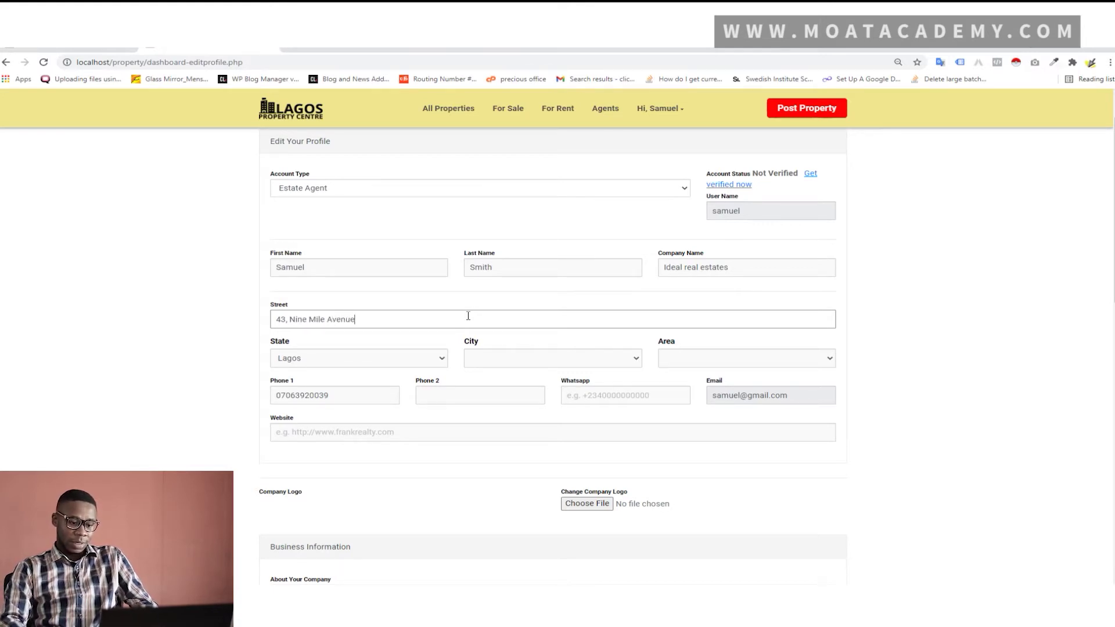
Set the location to Lagos, Abule Egba, Ojokoro and add the WhatsApp number
left_click(427, 363)
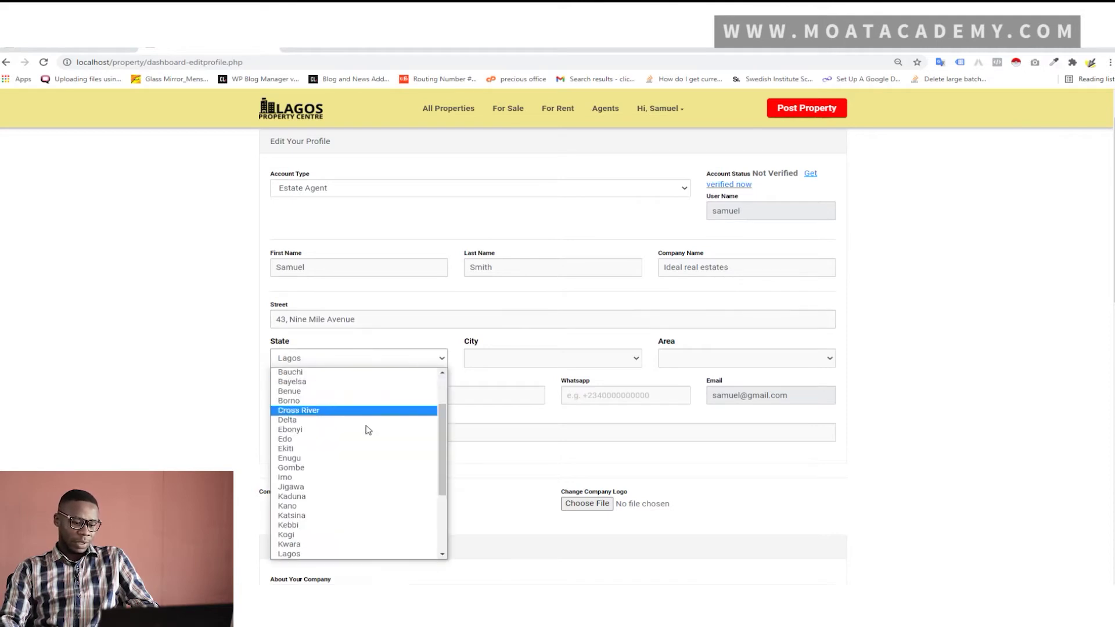
left_click(303, 546)
left_click(374, 359)
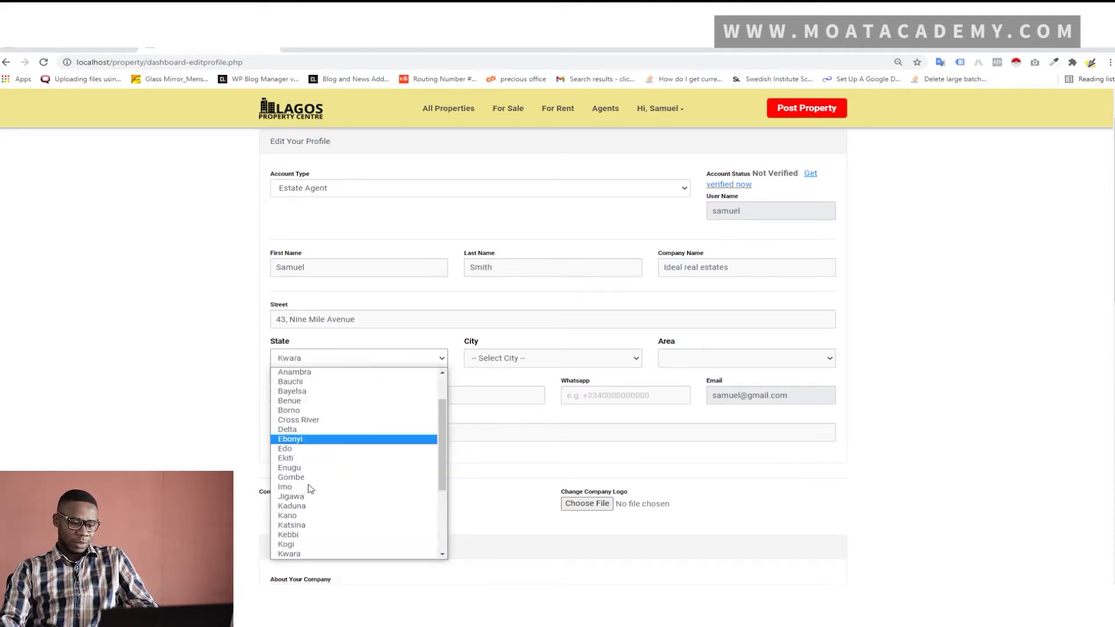
scroll(284, 558, "down", 4)
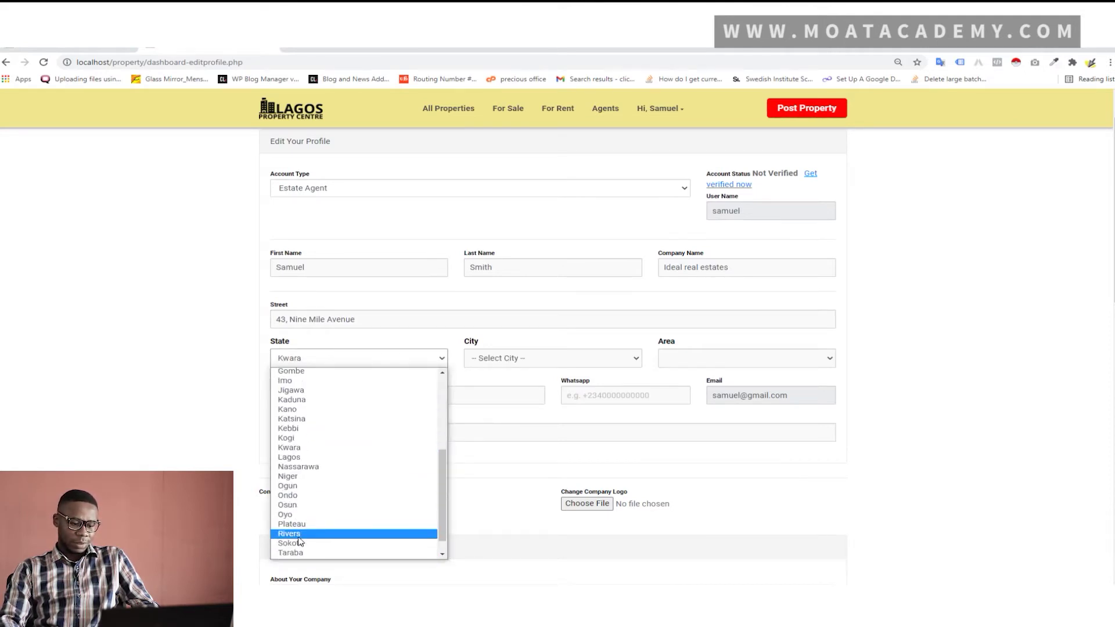
left_click(308, 457)
left_click(503, 357)
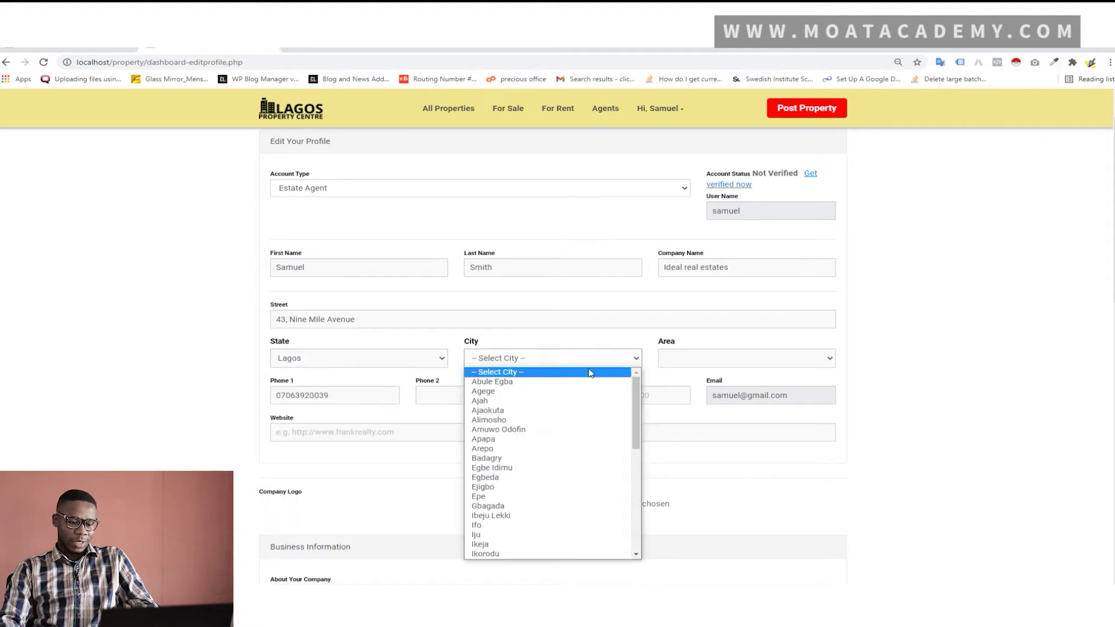
left_click(529, 382)
left_click(666, 366)
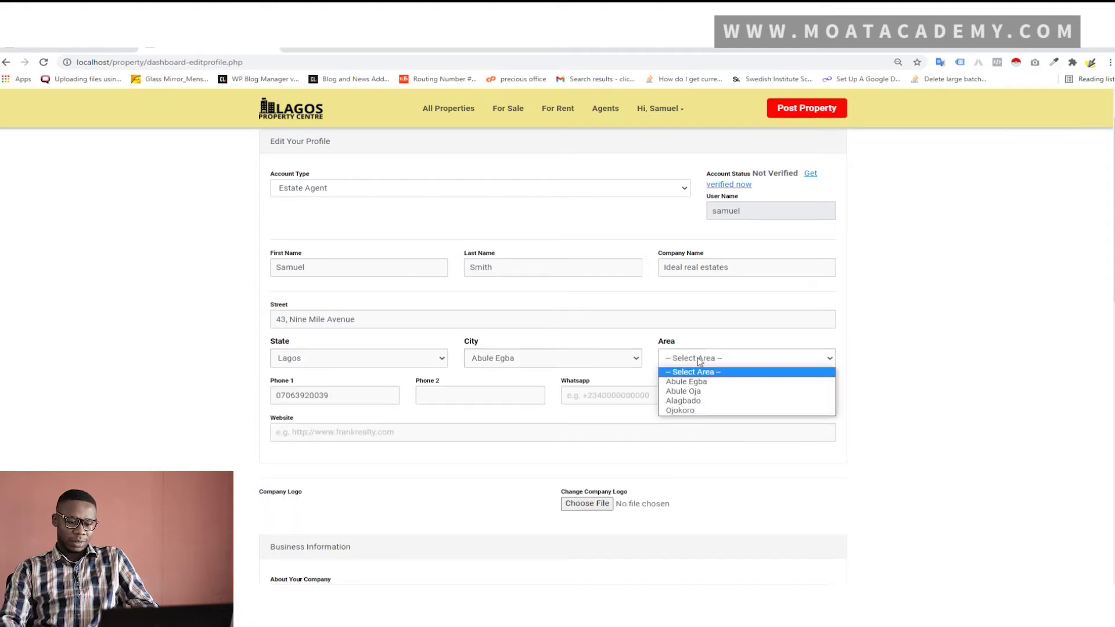
left_click(714, 413)
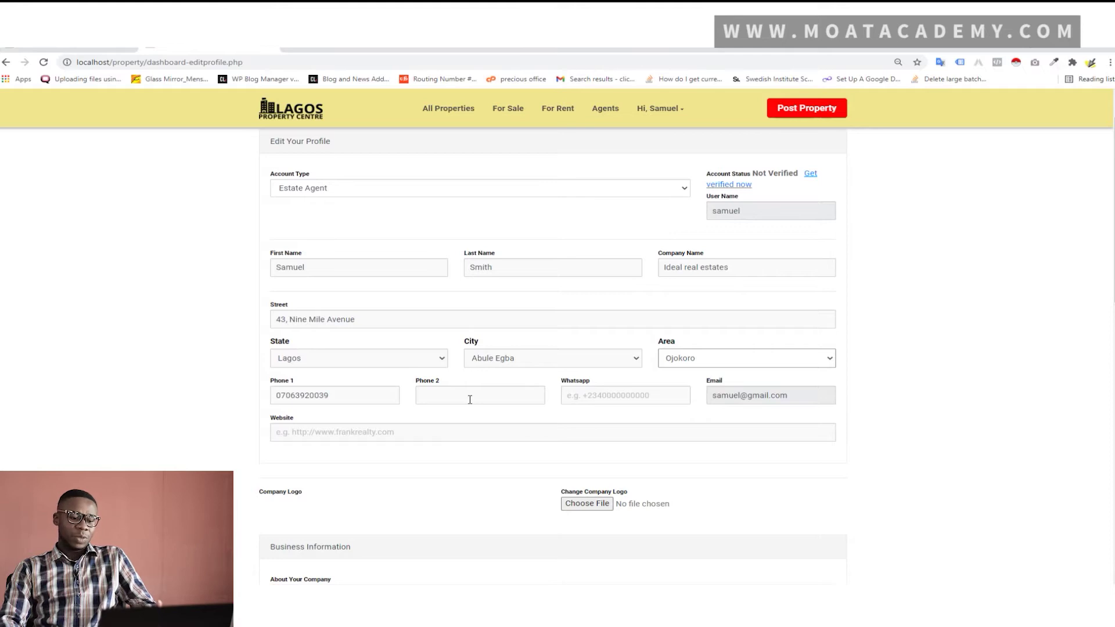
left_click(595, 399)
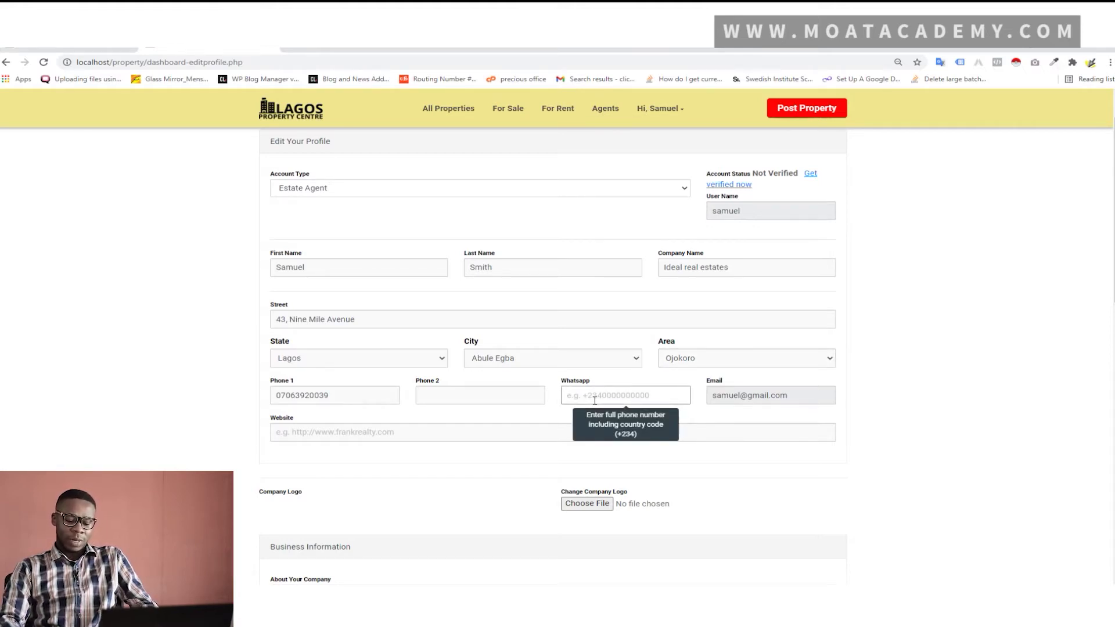
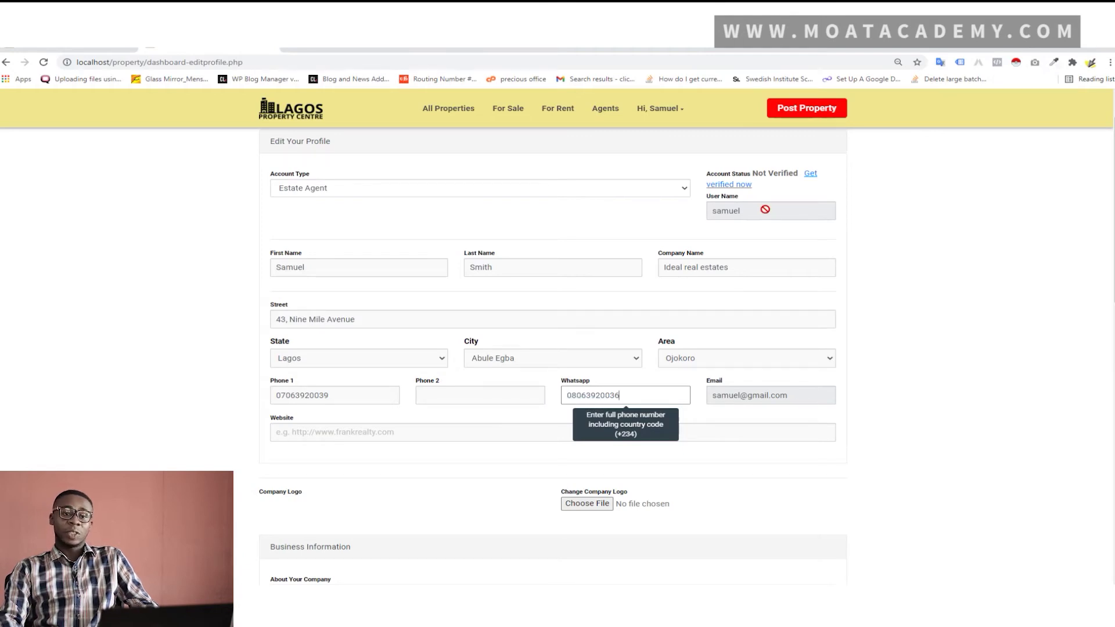
left_click(357, 191)
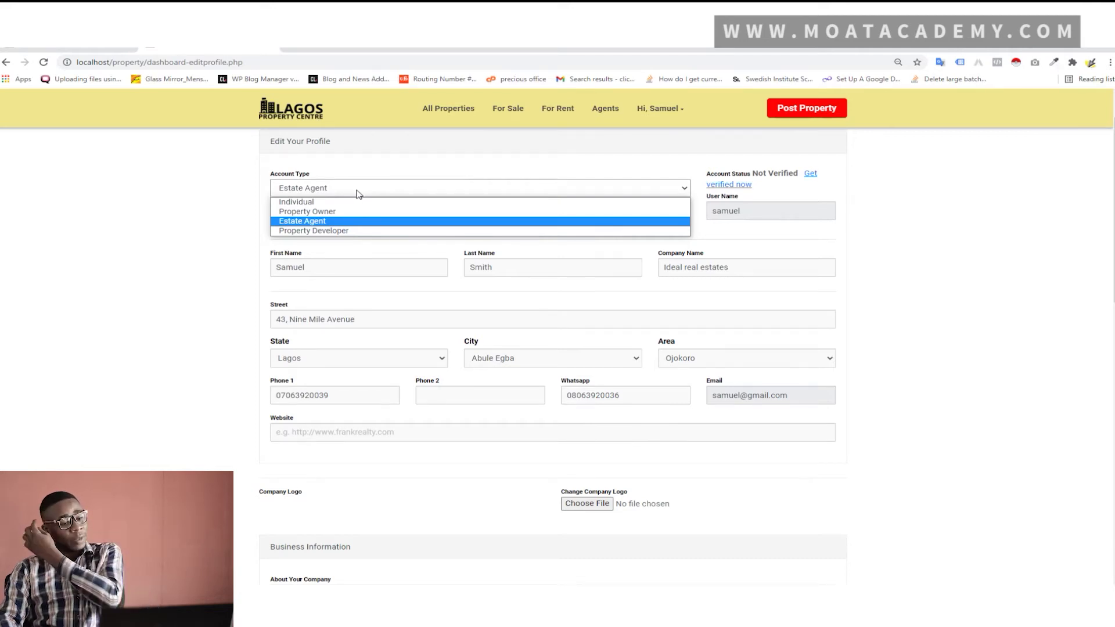
left_click(357, 193)
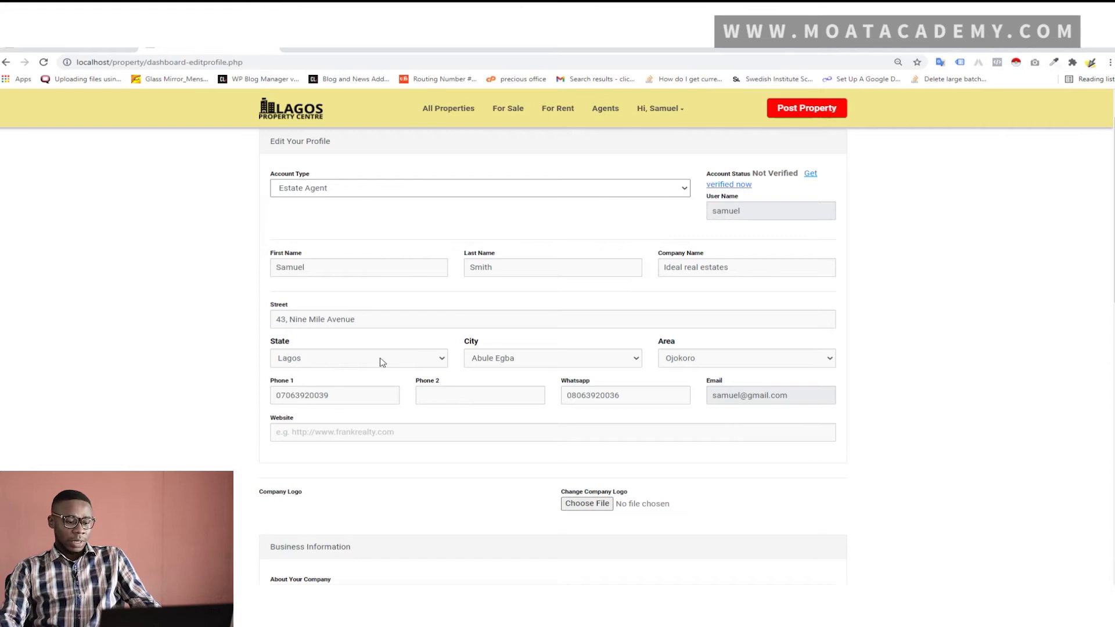
left_click(358, 432)
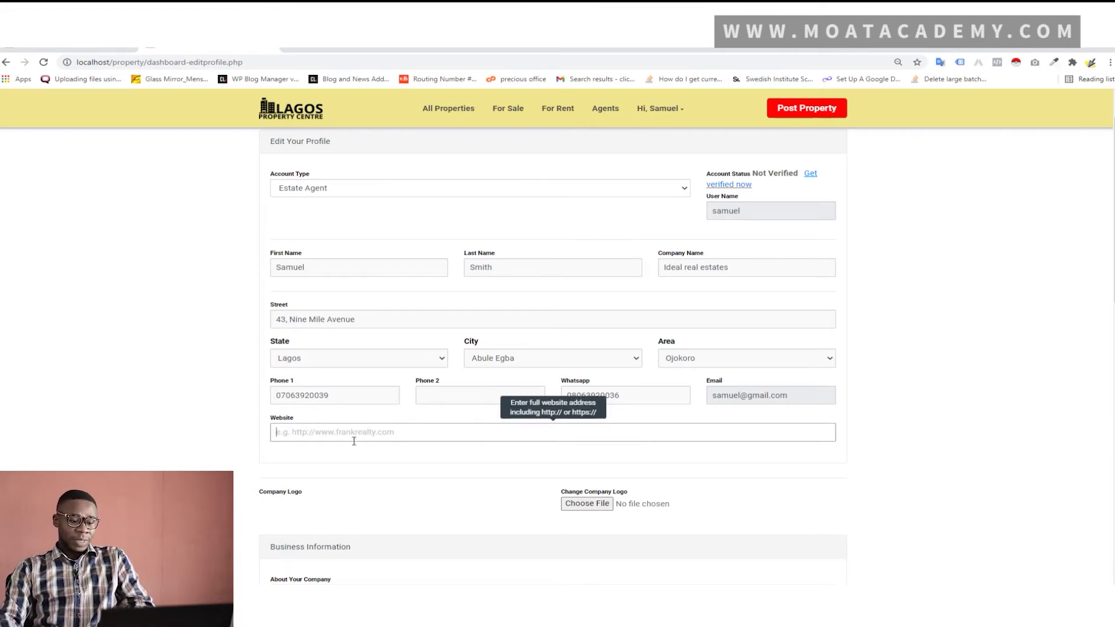
type("http:/")
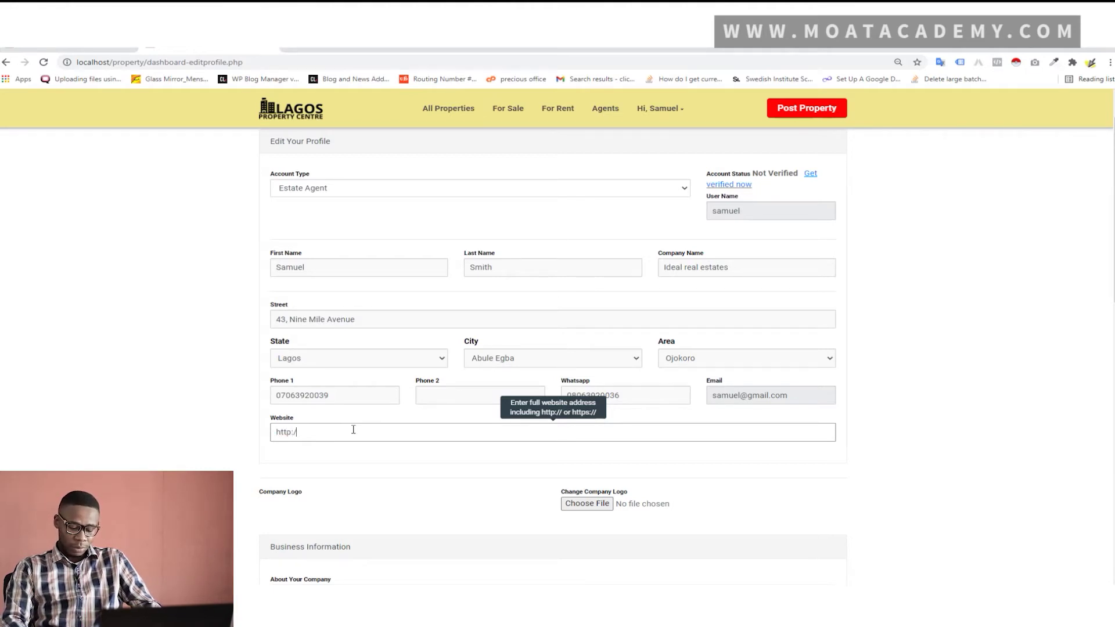
type("/web")
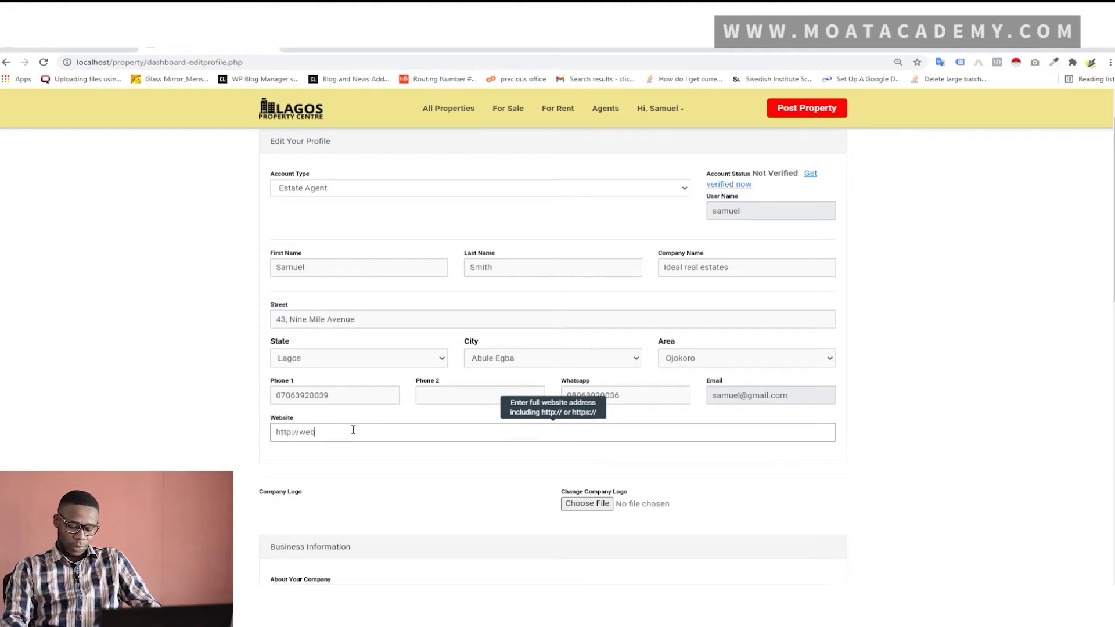
type(".com")
scroll(264, 397, "down", 5)
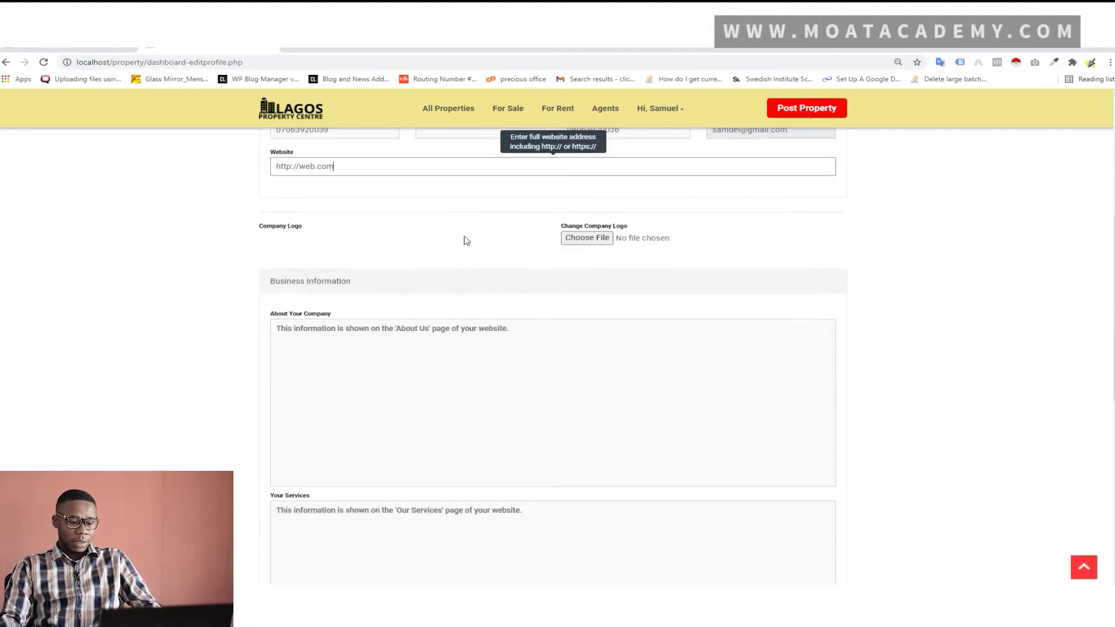
left_click(605, 238)
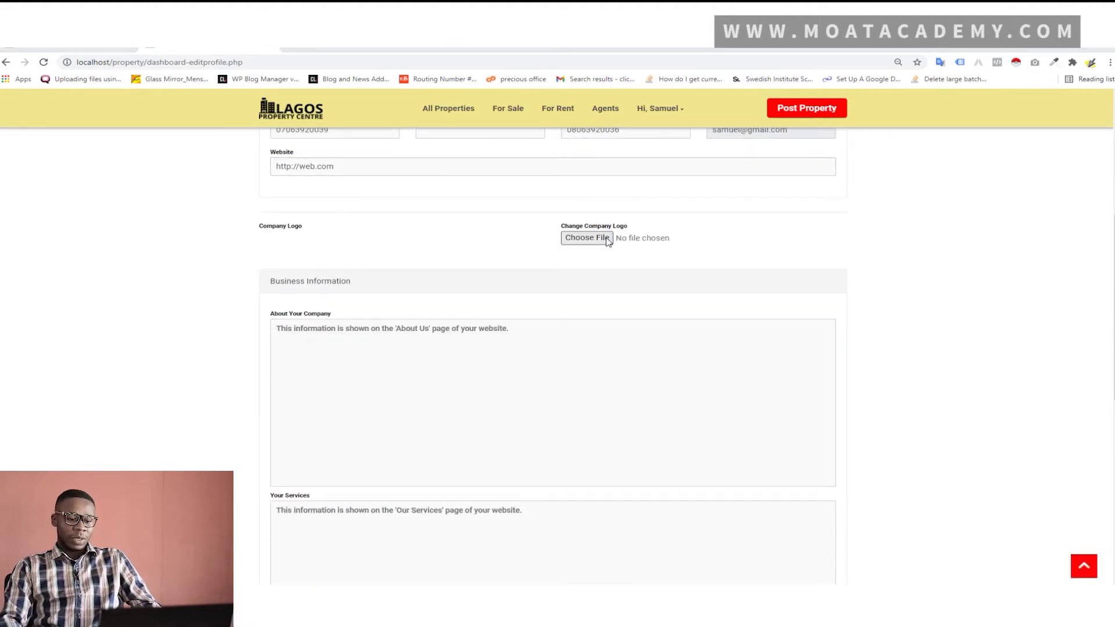
Pick Screenshot_2020-05-14 WhatsApp.png from the Pictures folder as the logo file
scroll(441, 198, "down", 3)
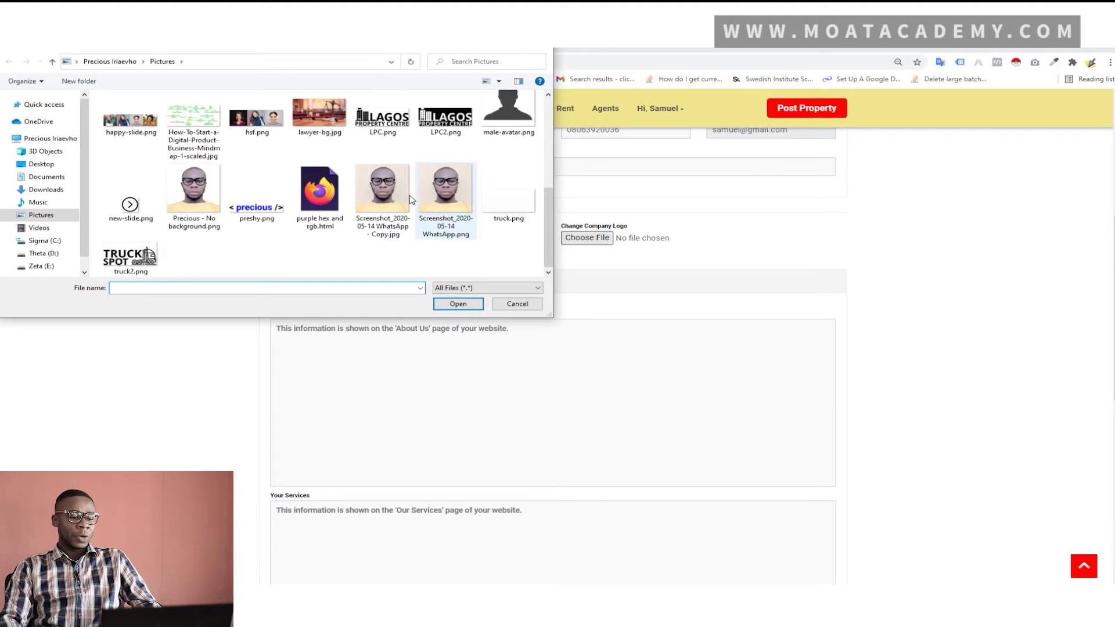
scroll(393, 205, "up", 3)
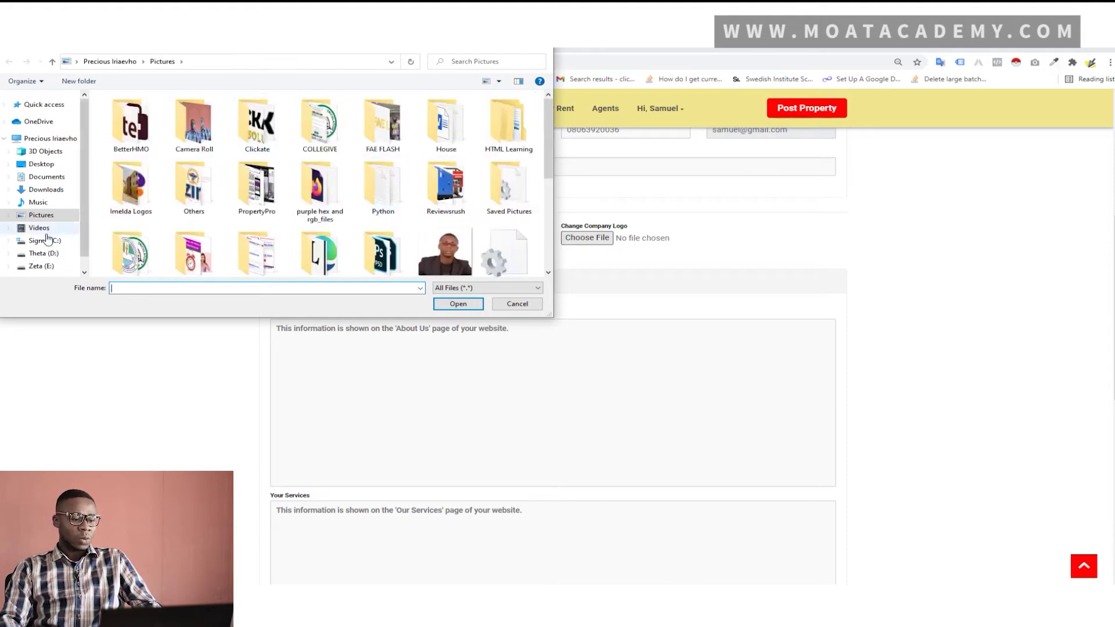
left_click(46, 207)
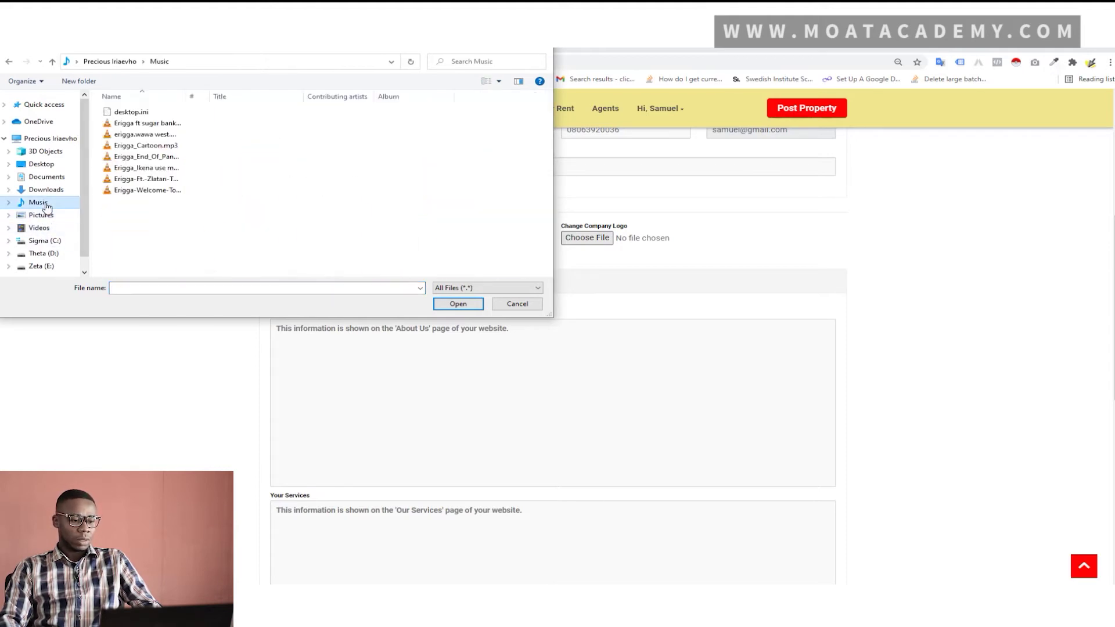
left_click(40, 216)
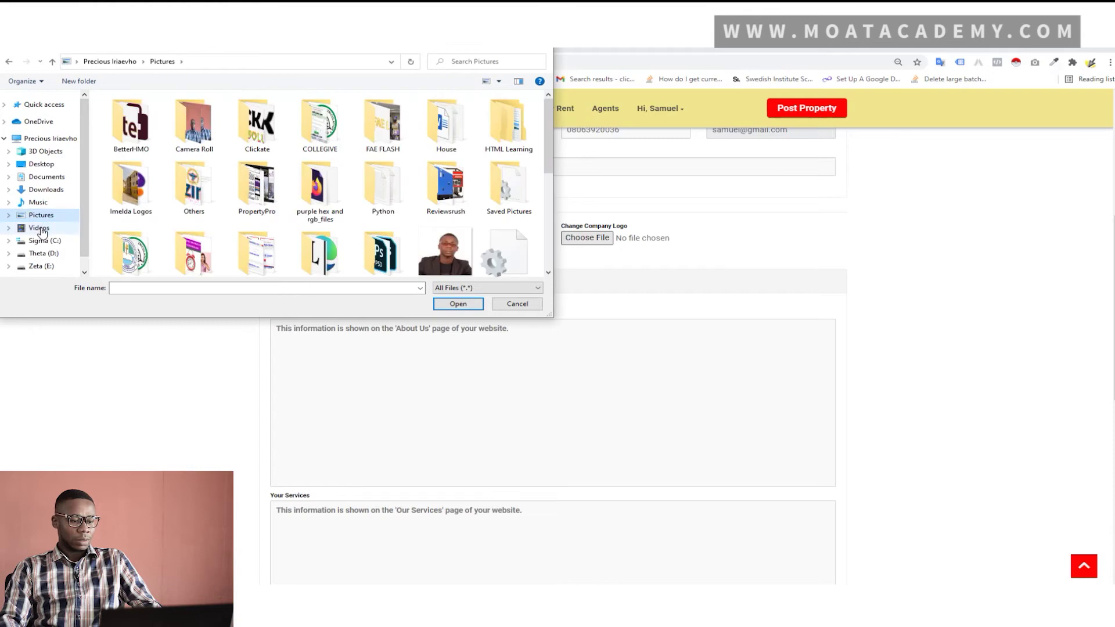
scroll(290, 207, "down", 3)
scroll(291, 207, "down", 1)
left_click(445, 174)
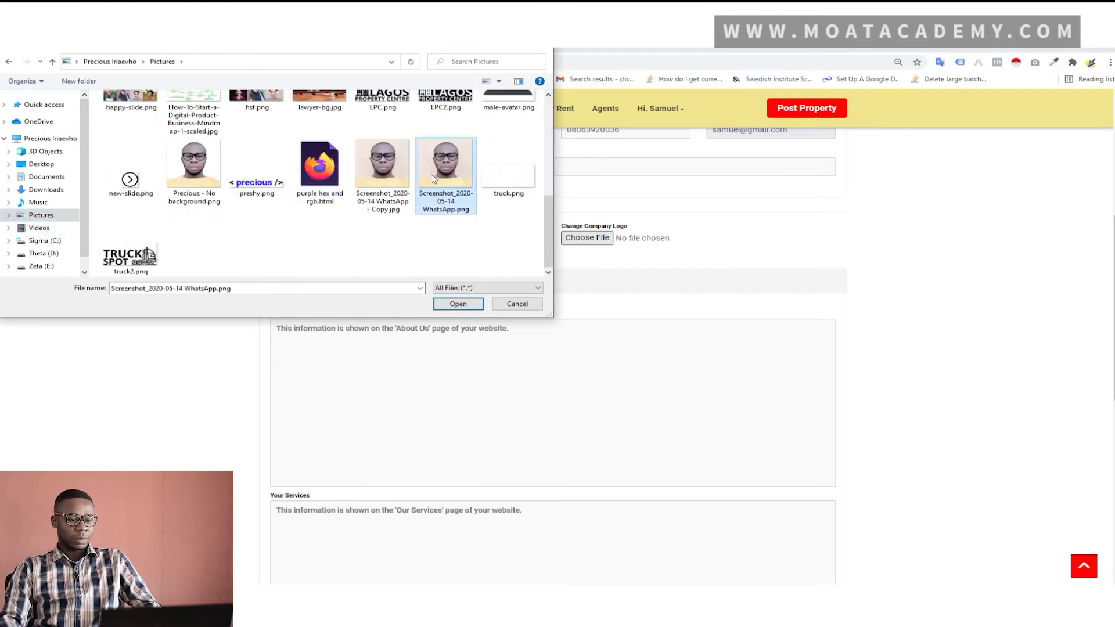
left_click(457, 304)
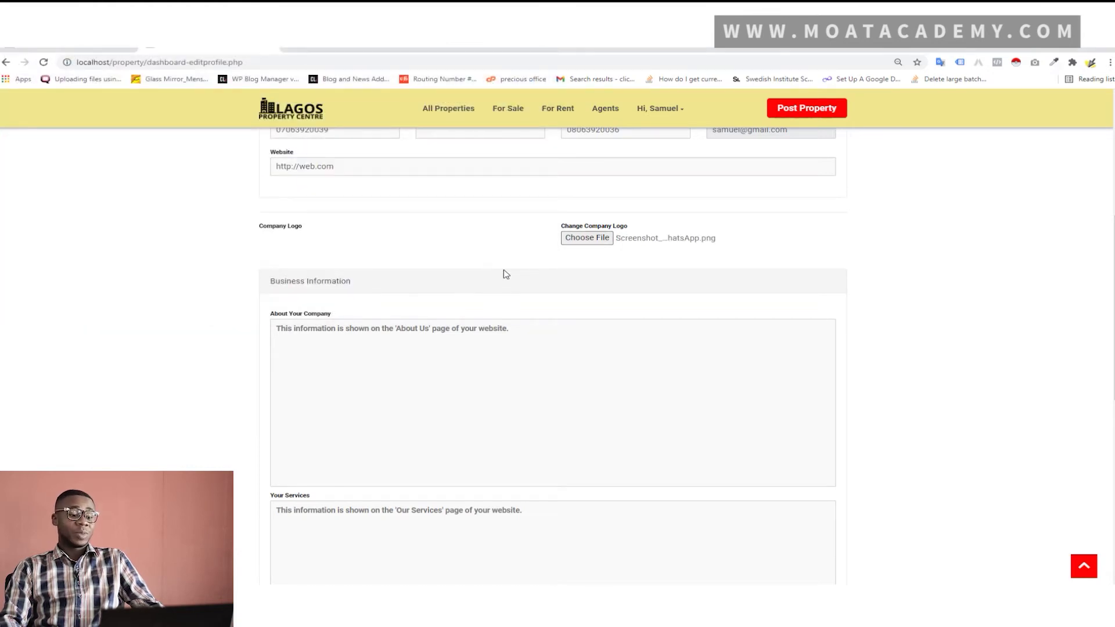
Write the About Your Company description and enter Rentals as the company's service
left_click(463, 334)
type("We are a great real estate")
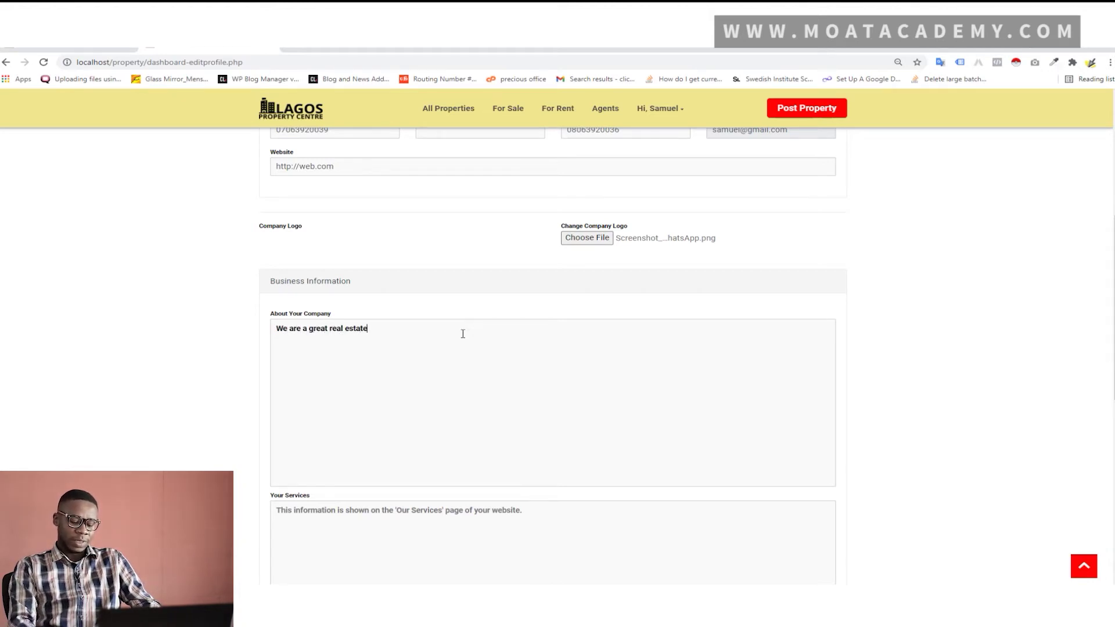
type(" company in Lagos")
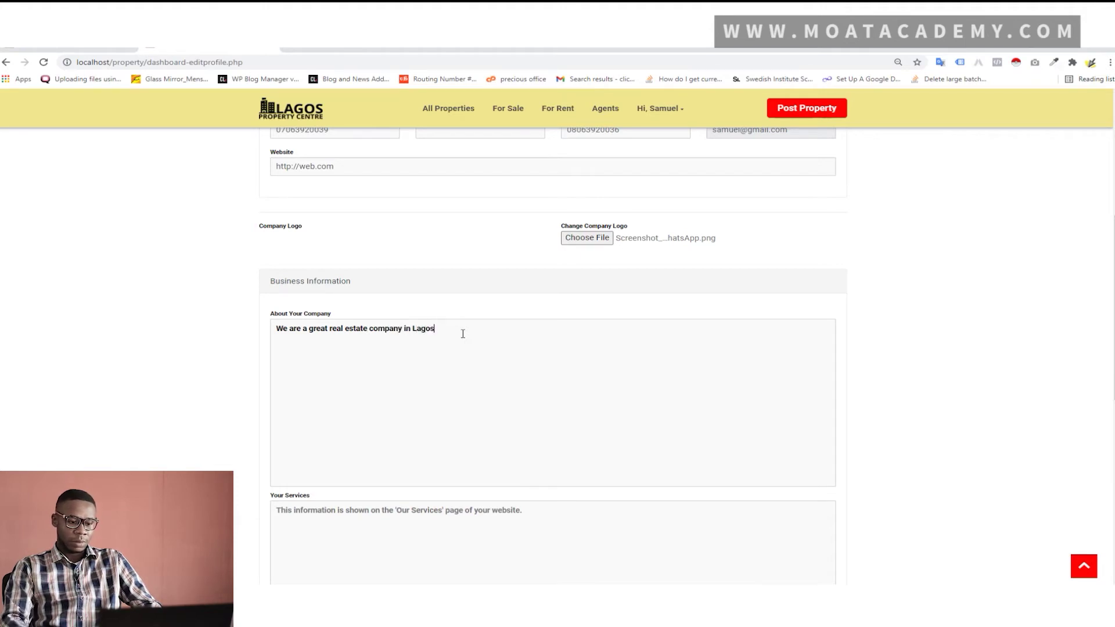
scroll(346, 341, "down", 3)
left_click(337, 378)
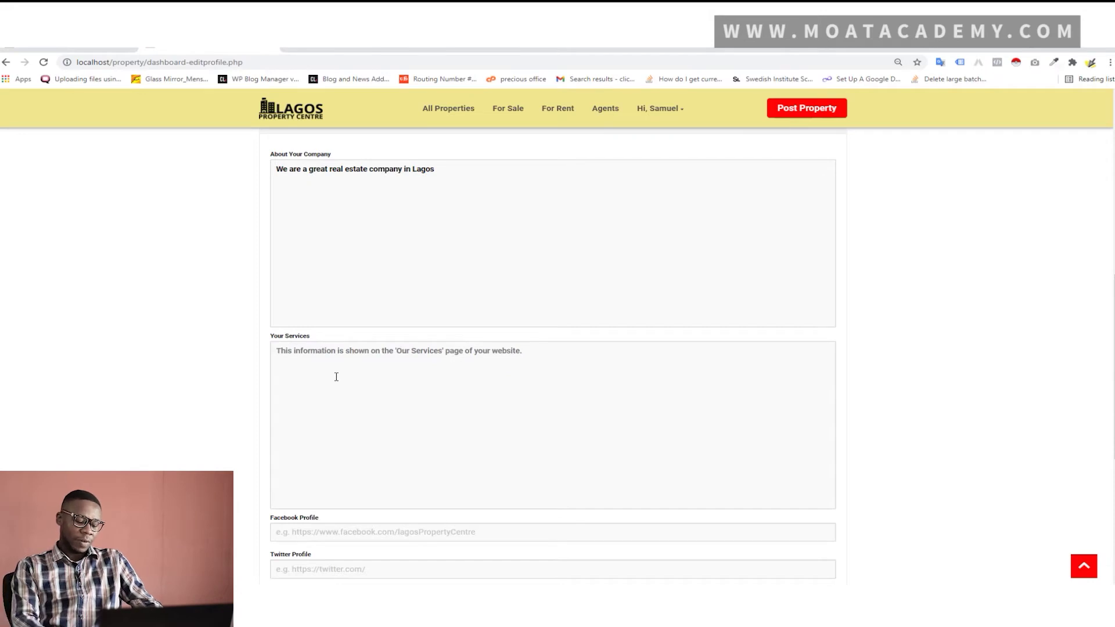
type("Rentals")
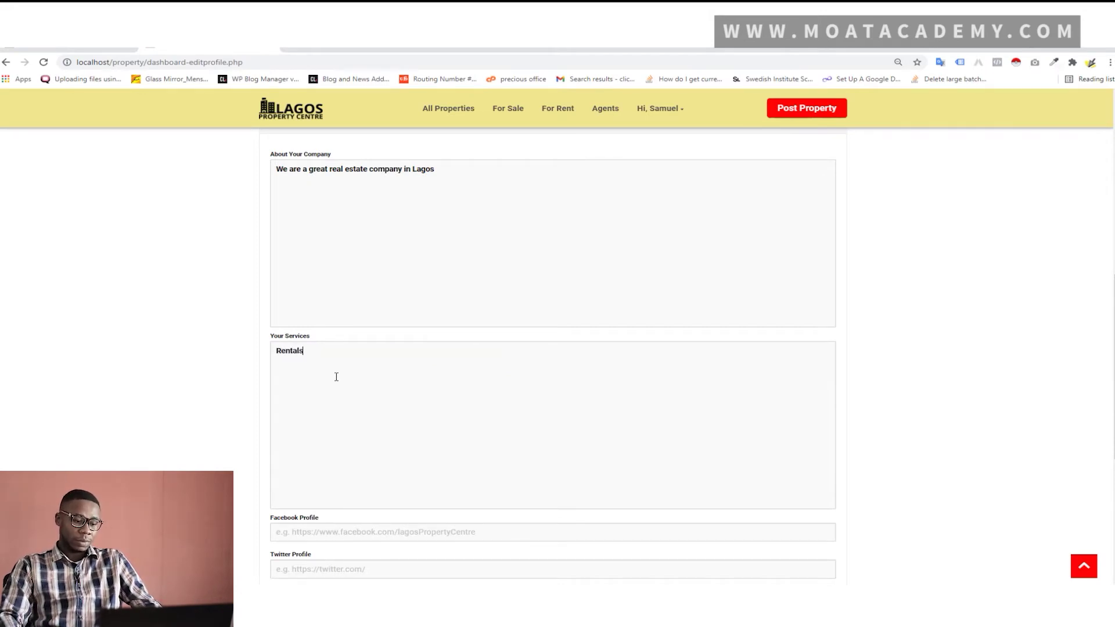
scroll(348, 375, "down", 4)
left_click(362, 320)
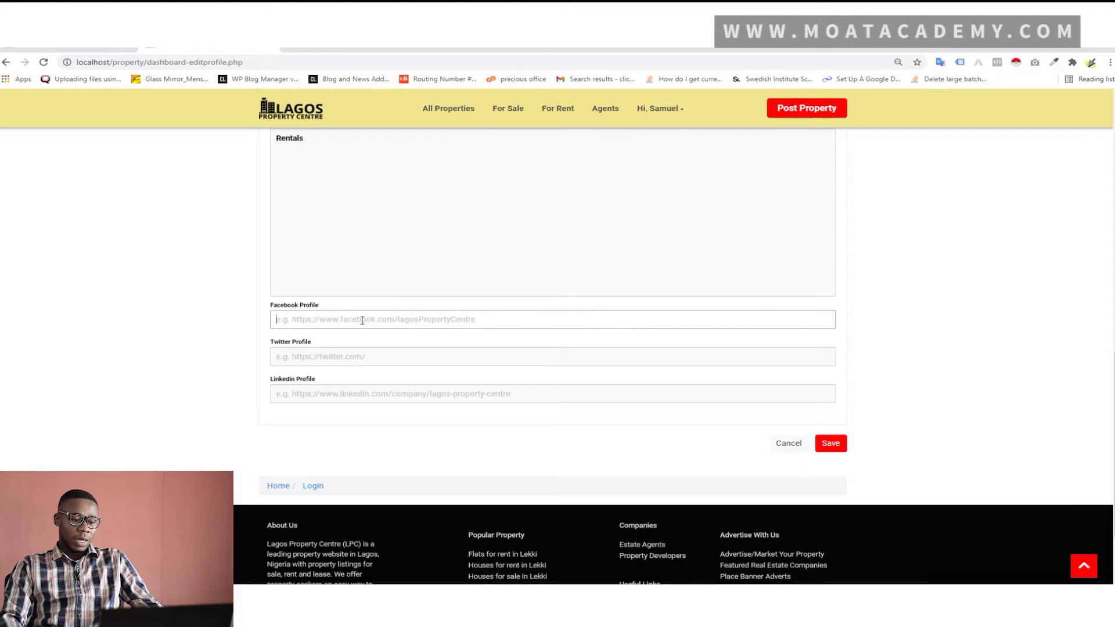
scroll(362, 319, "up", 8)
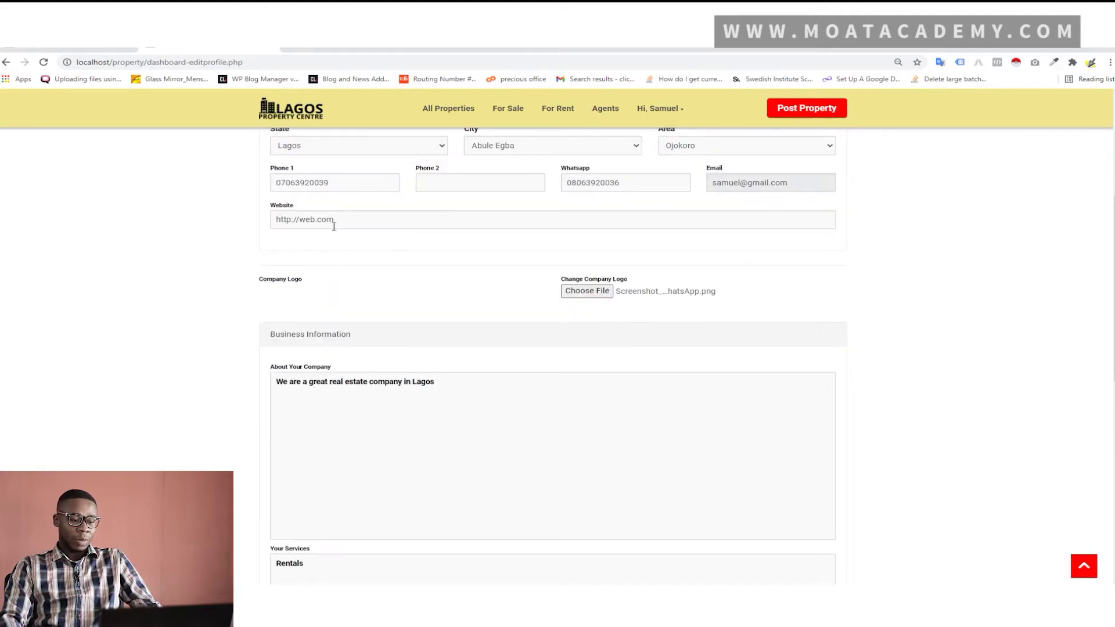
left_click(346, 219)
triple_click(345, 216)
key("ctrl+c")
scroll(394, 287, "down", 10)
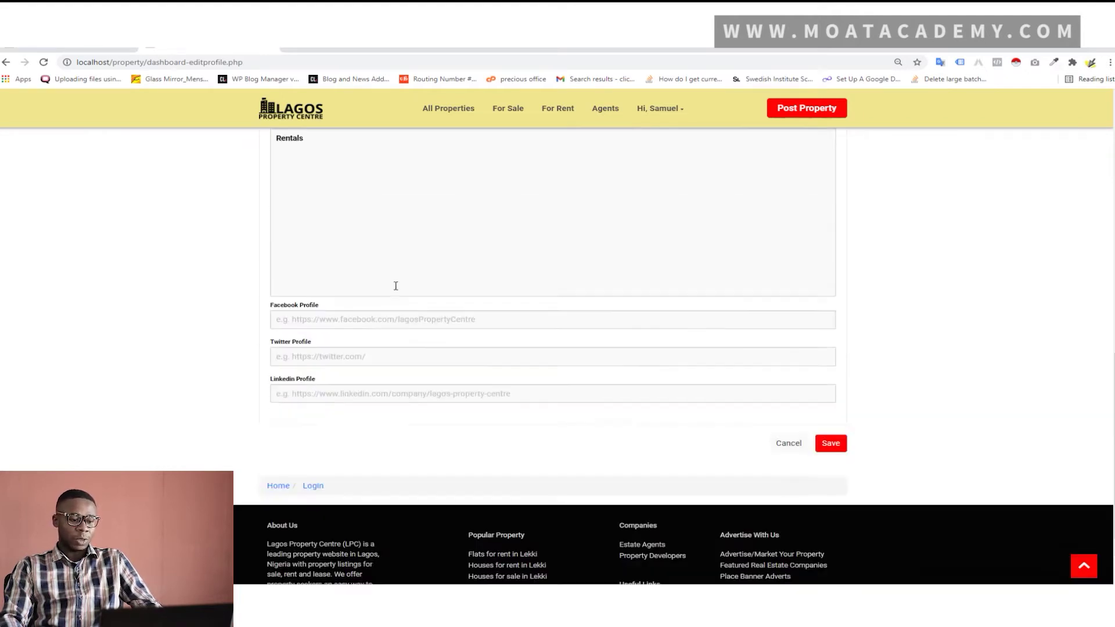
left_click(359, 194)
key("ctrl+v")
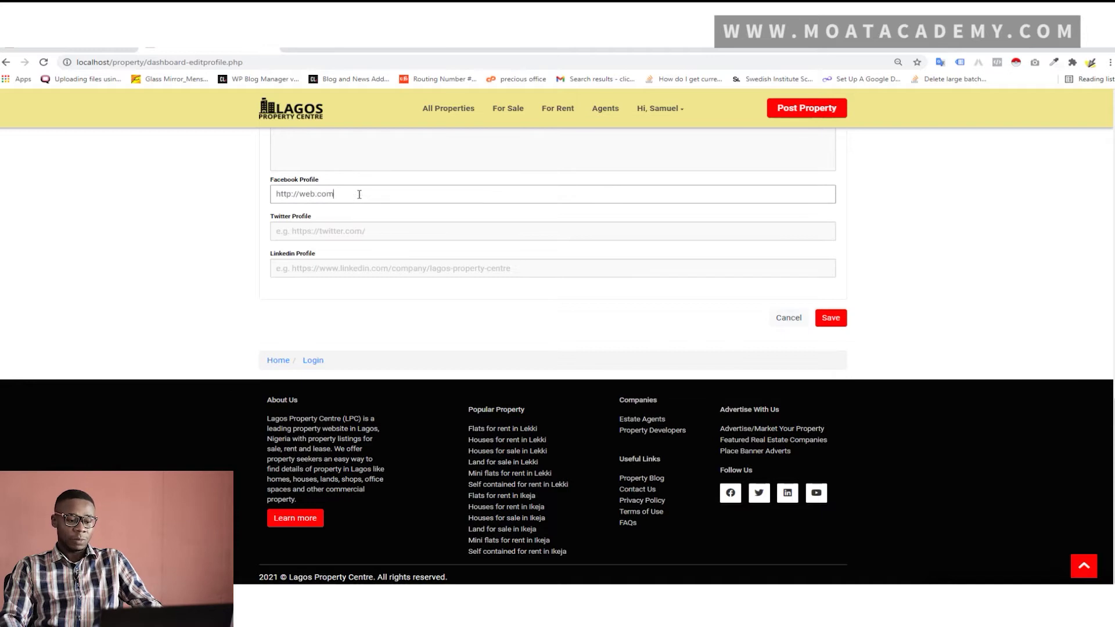
left_click(346, 234)
key("ctrl+v")
left_click(355, 271)
key("ctrl+v")
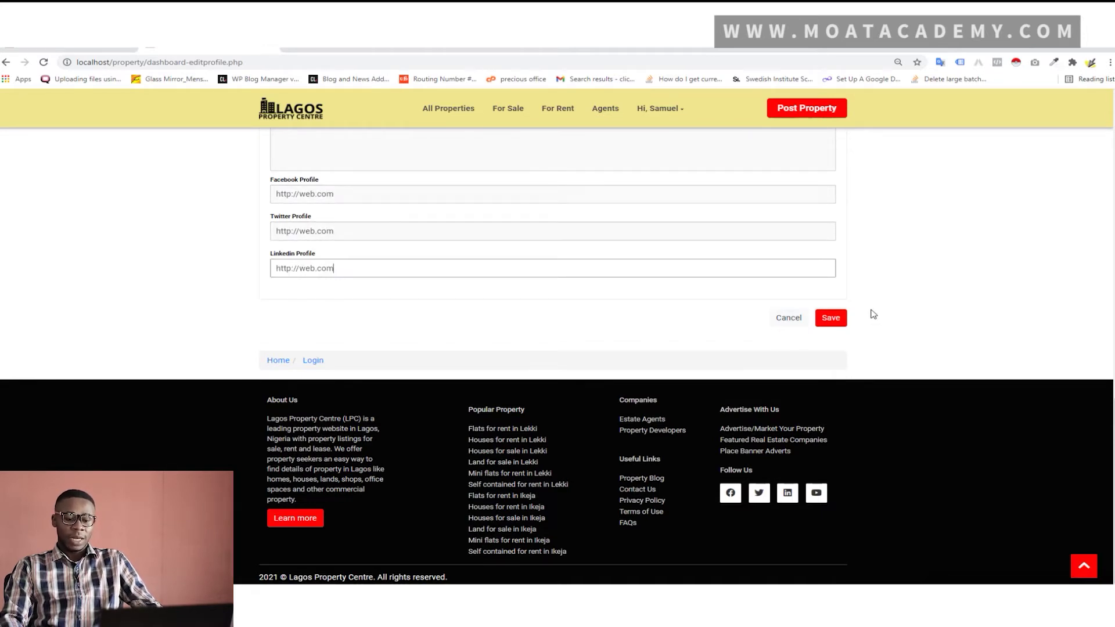
scroll(878, 307, "up", 5)
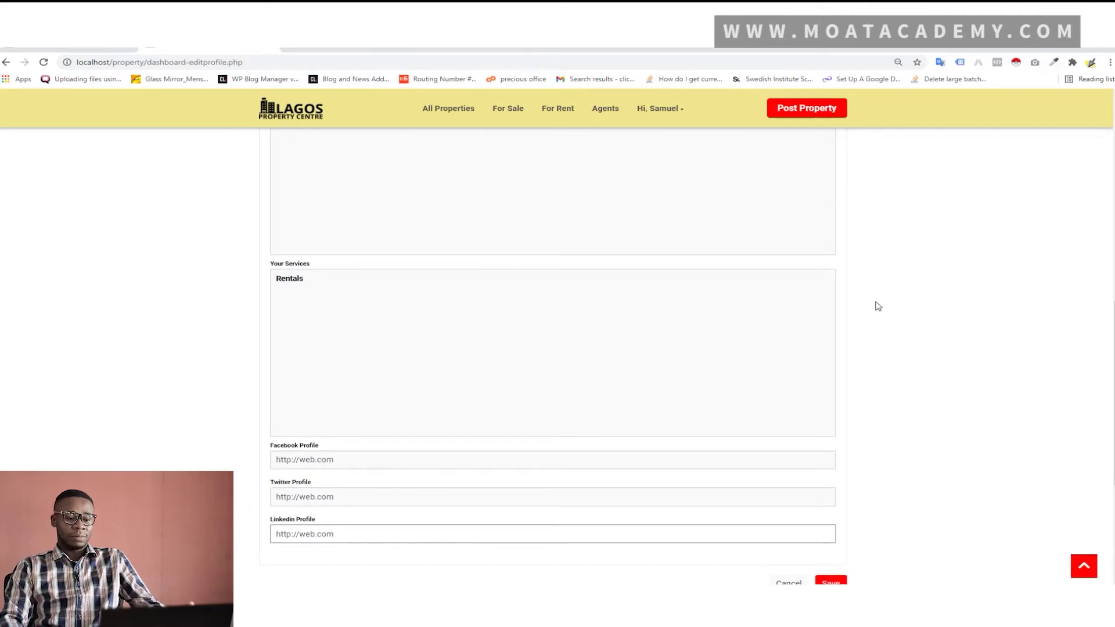
scroll(878, 308, "up", 3)
scroll(877, 309, "down", 8)
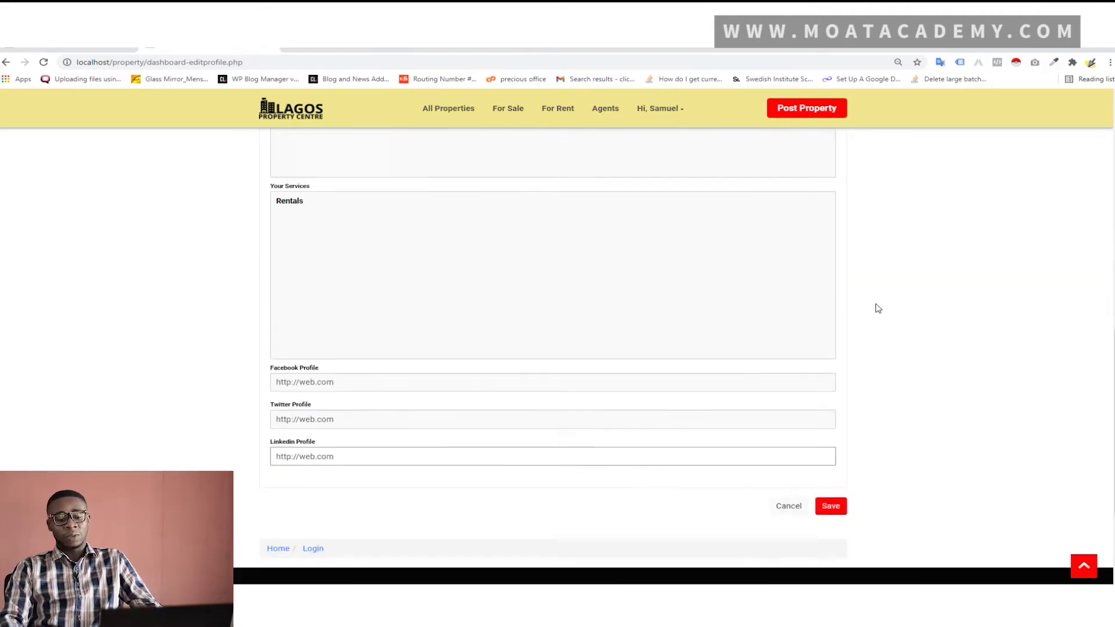
Save the agent profile, view the public agent page, then open My Listings from the Dashboard
left_click(840, 325)
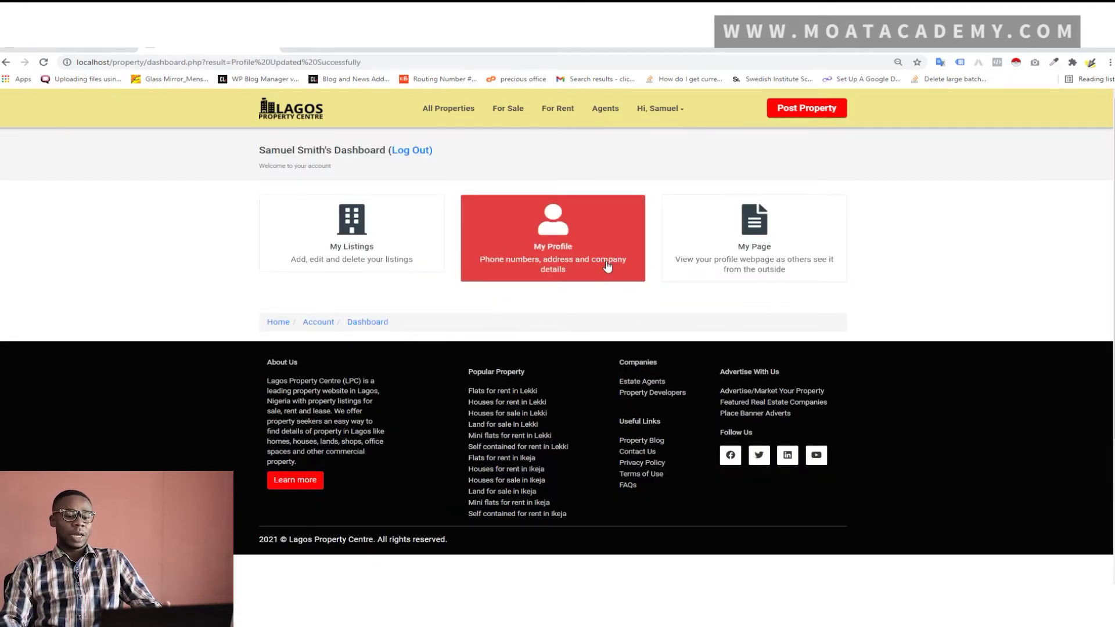
left_click(750, 251)
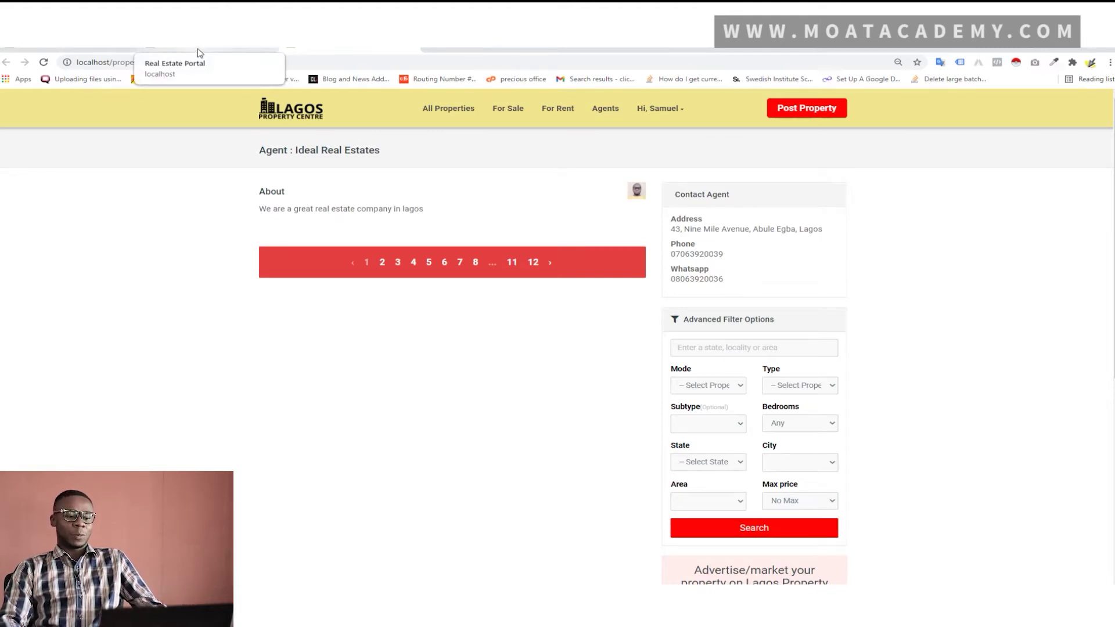
left_click(670, 113)
left_click(685, 136)
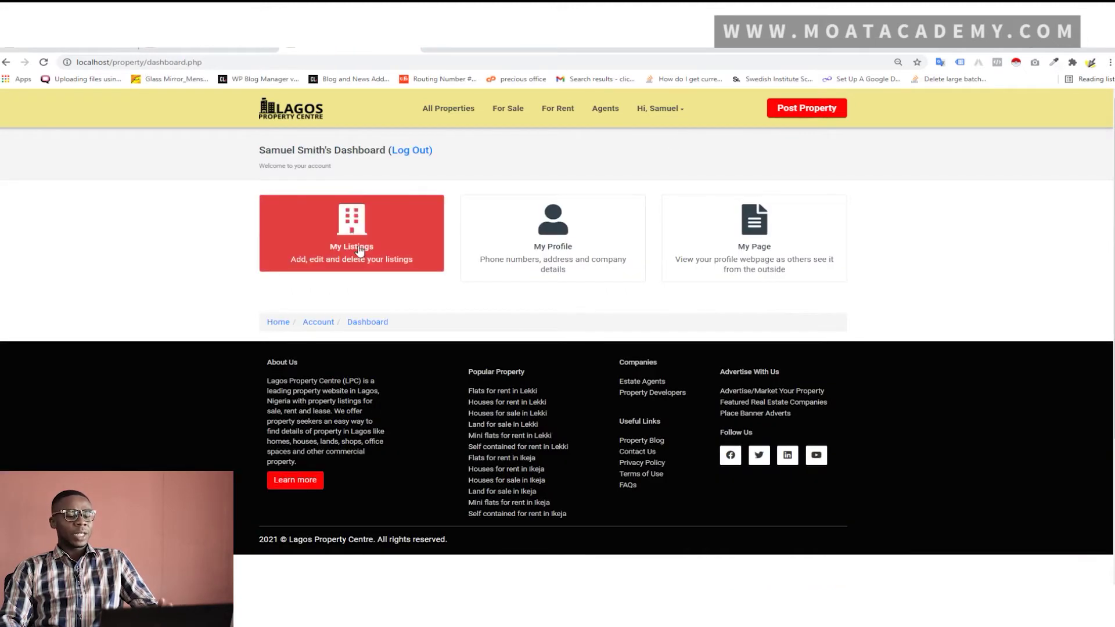
left_click(360, 250)
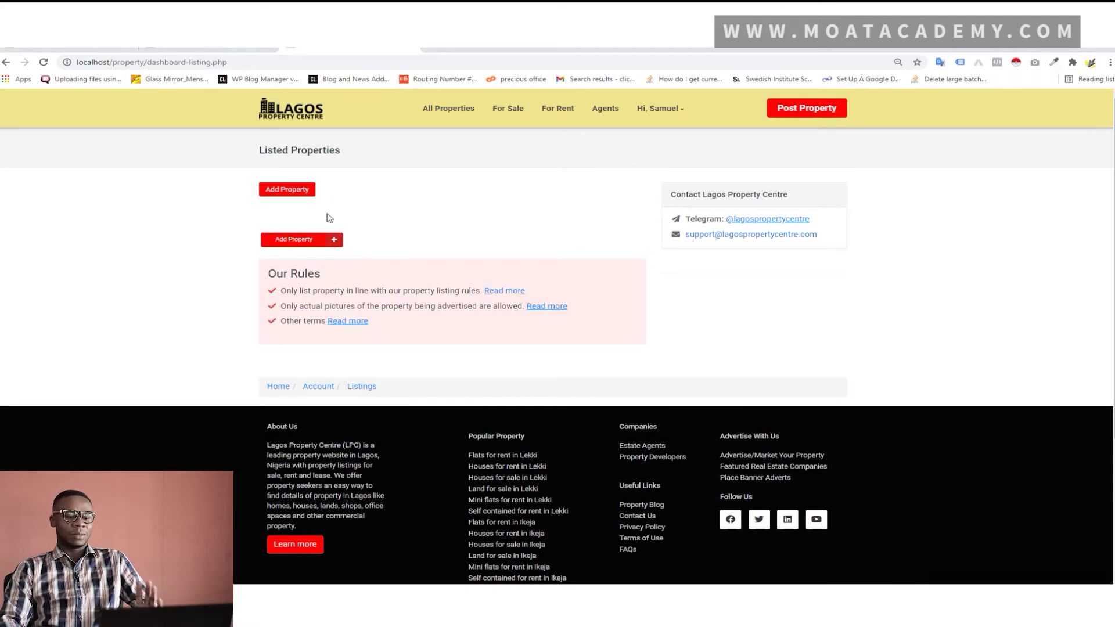
Start a listing titled '3 Bedroom Apartment in a great Location': Available, Rent, House, Detached Duplex
left_click(290, 201)
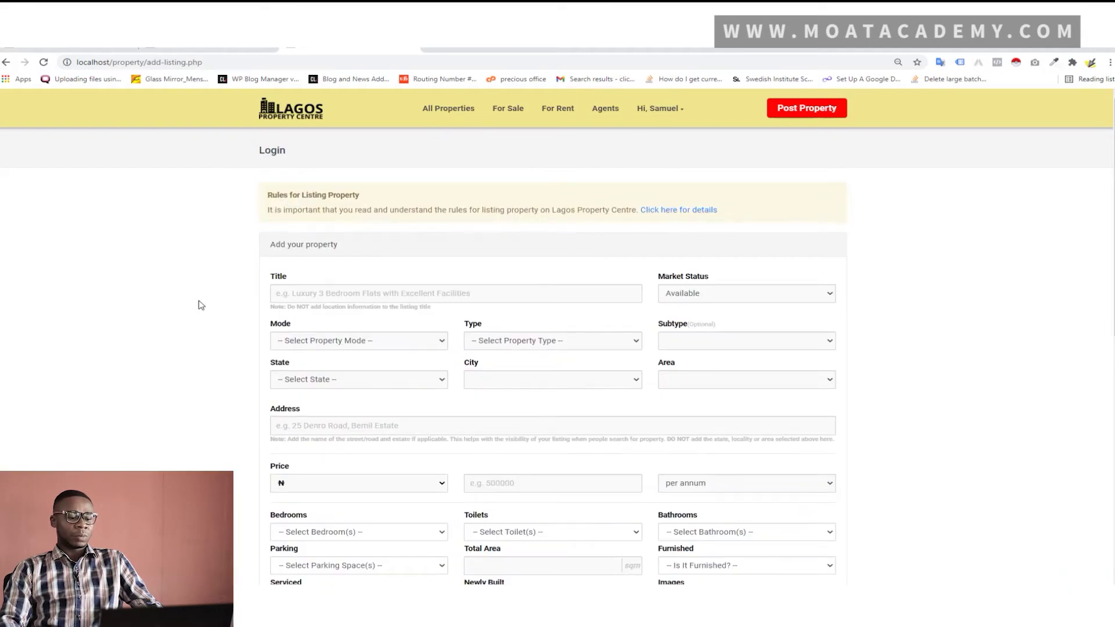
scroll(324, 234, "down", 1)
left_click(324, 234)
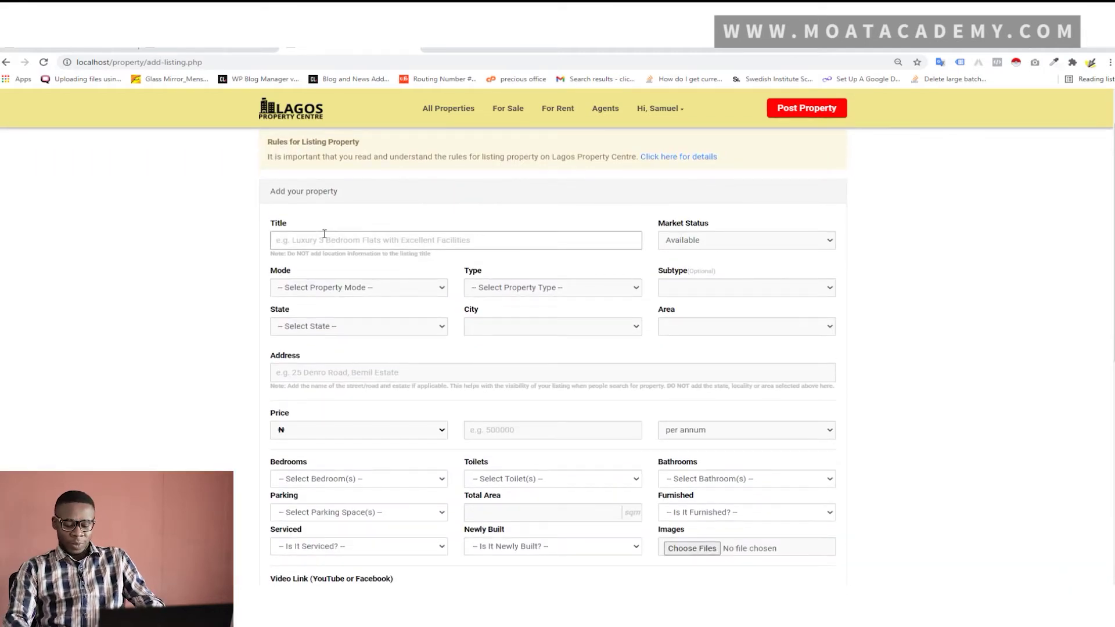
type("3")
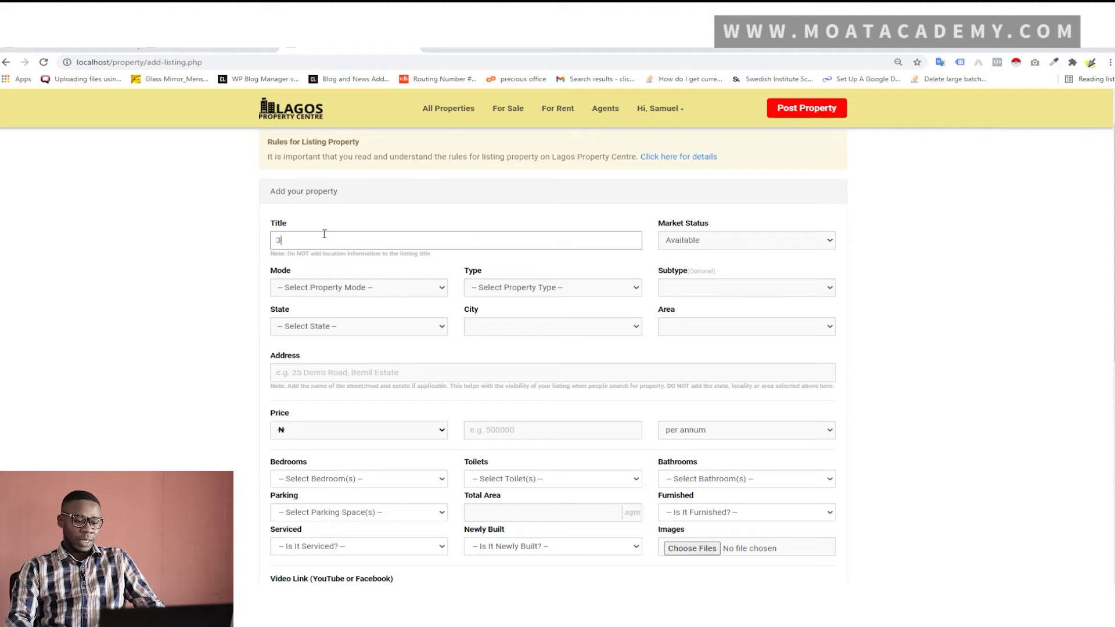
type(" Bedroom")
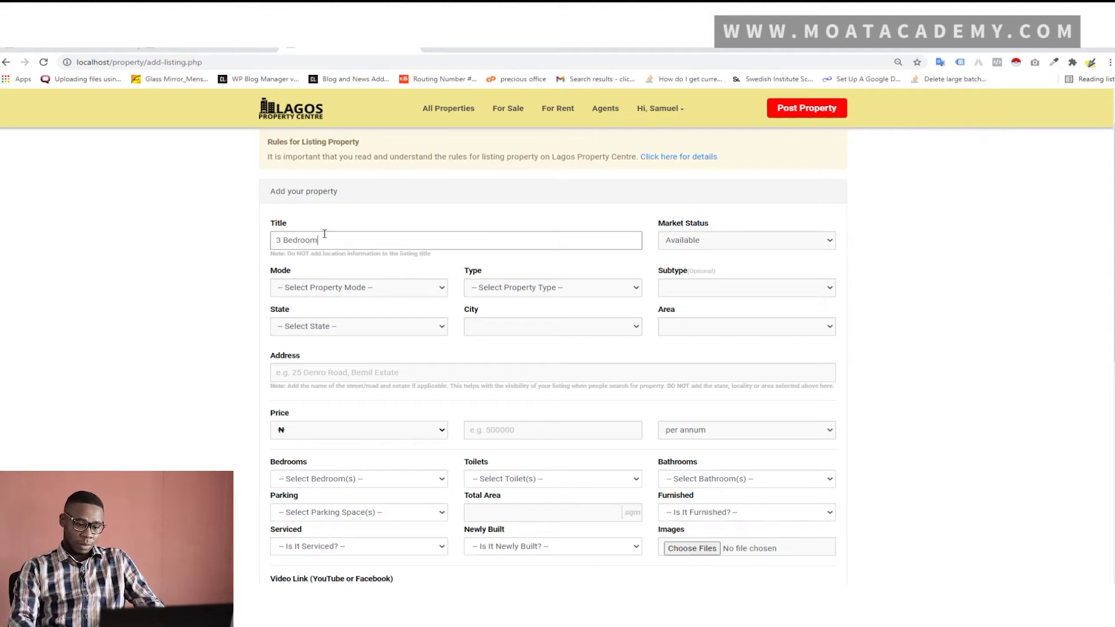
type(" Apar")
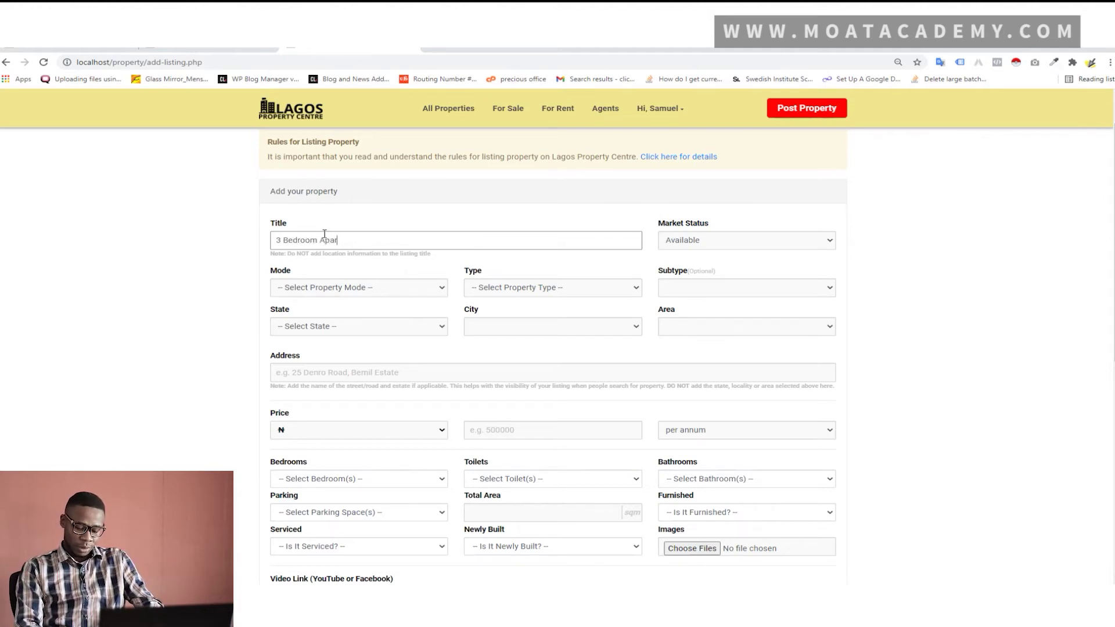
type("tment in a great Location")
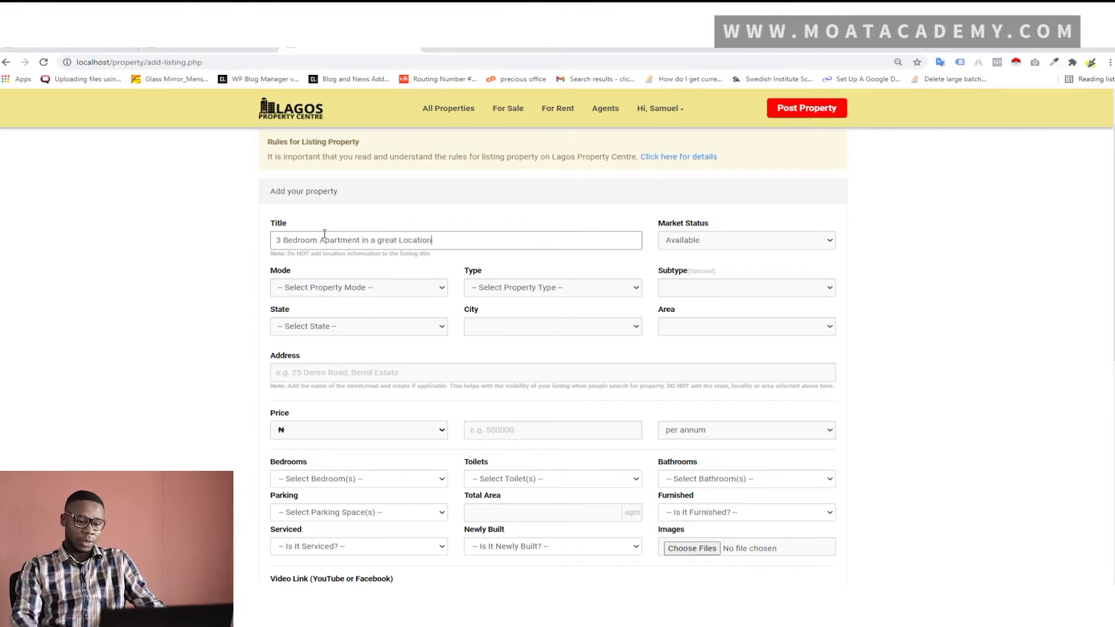
left_click(687, 242)
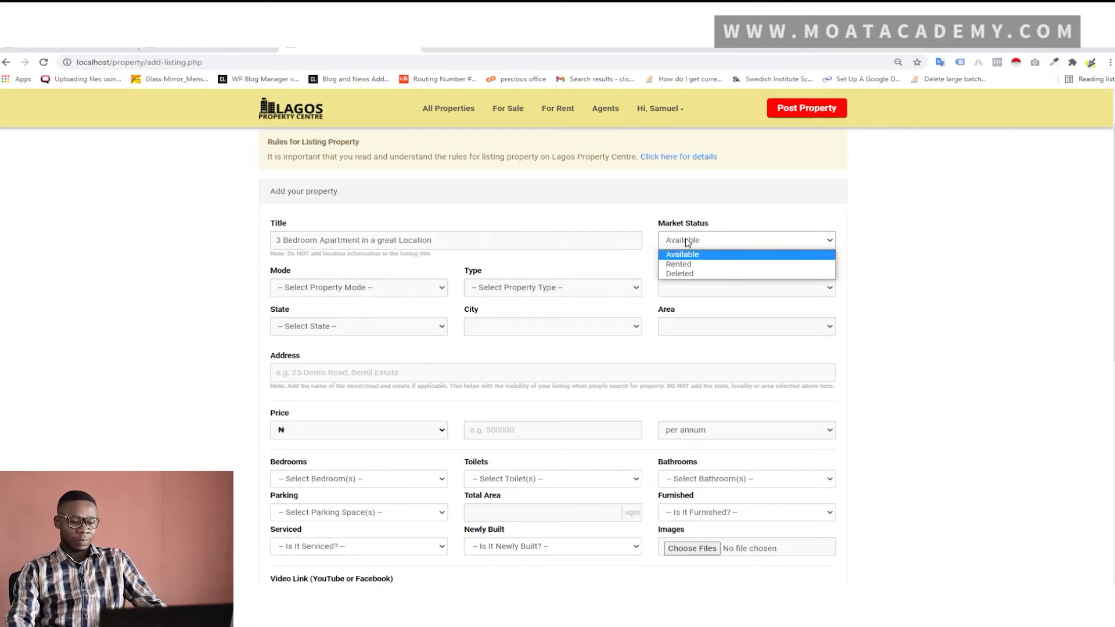
left_click(688, 242)
left_click(425, 292)
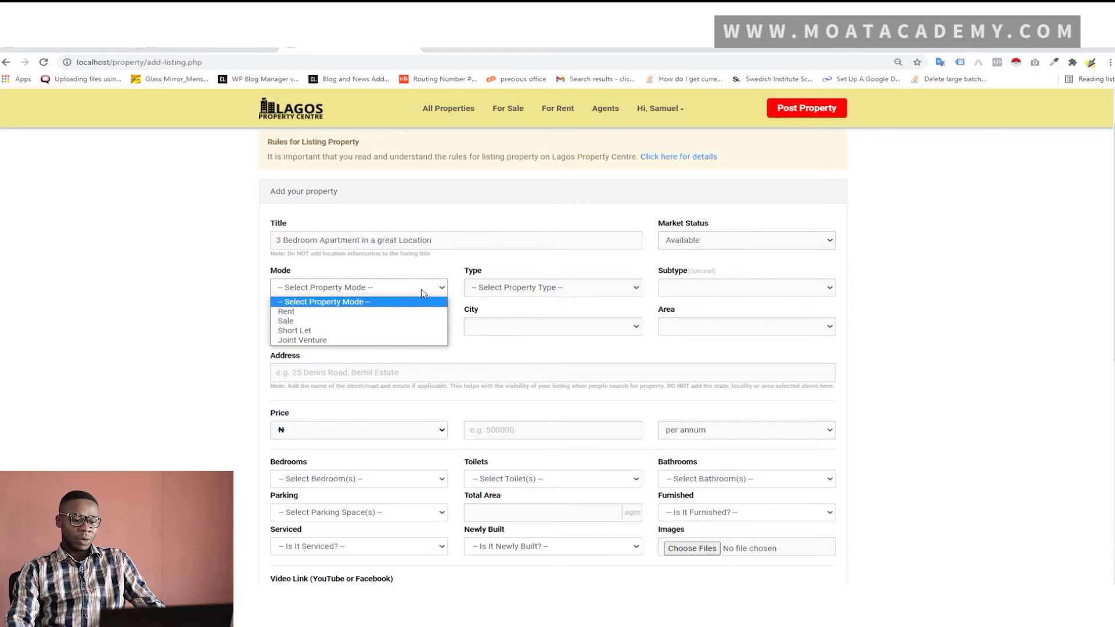
left_click(349, 315)
left_click(510, 290)
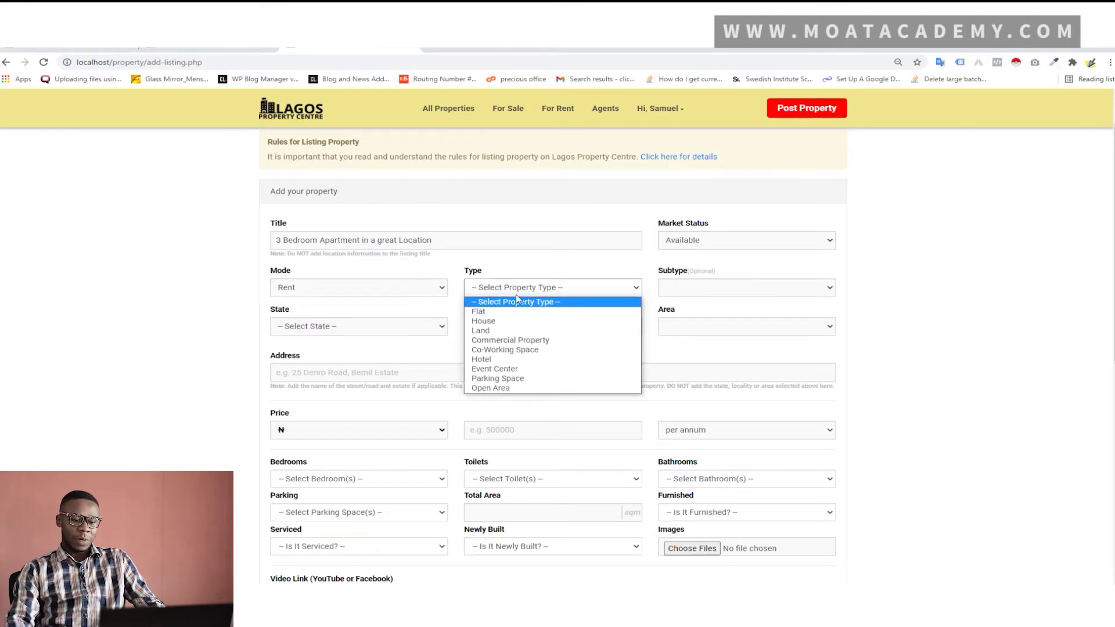
left_click(511, 321)
left_click(685, 288)
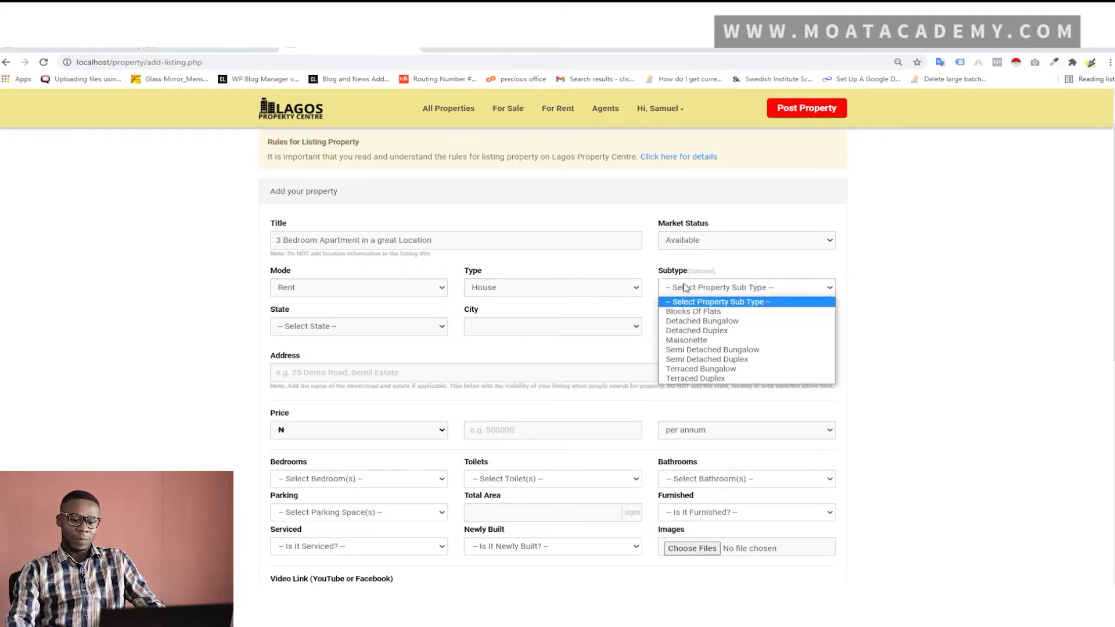
left_click(706, 335)
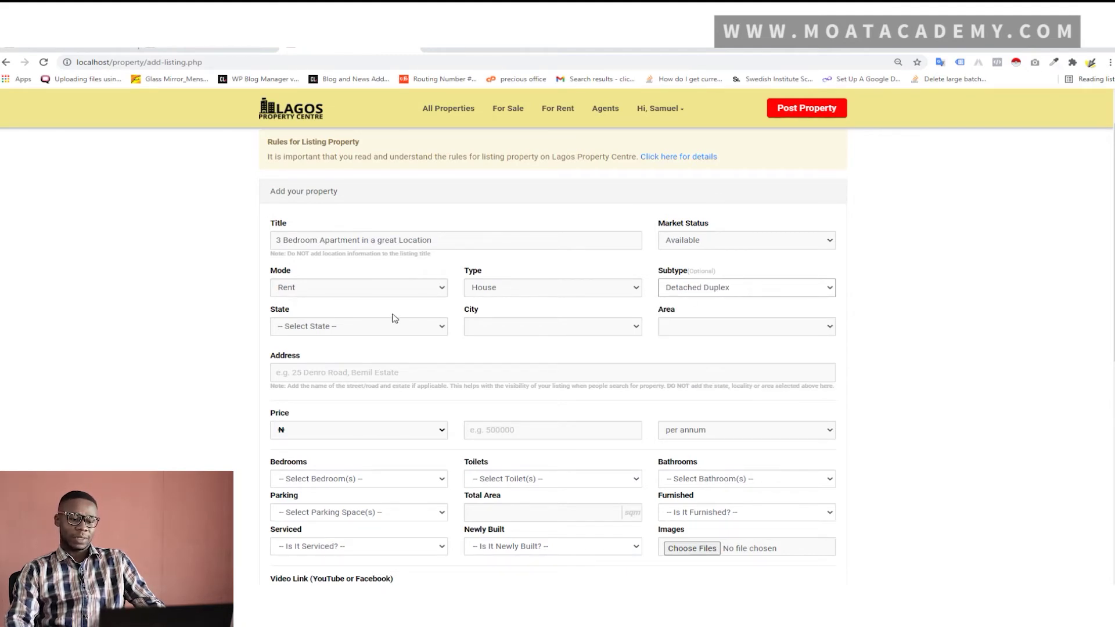
left_click(351, 332)
scroll(374, 444, "down", 2)
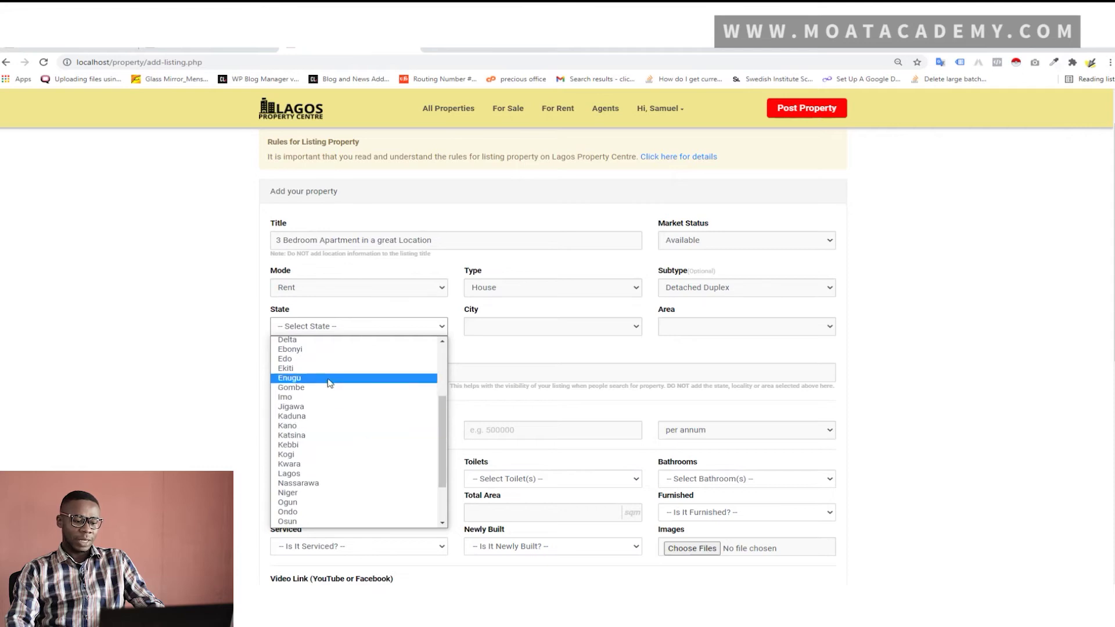
left_click(543, 326)
left_click(547, 351)
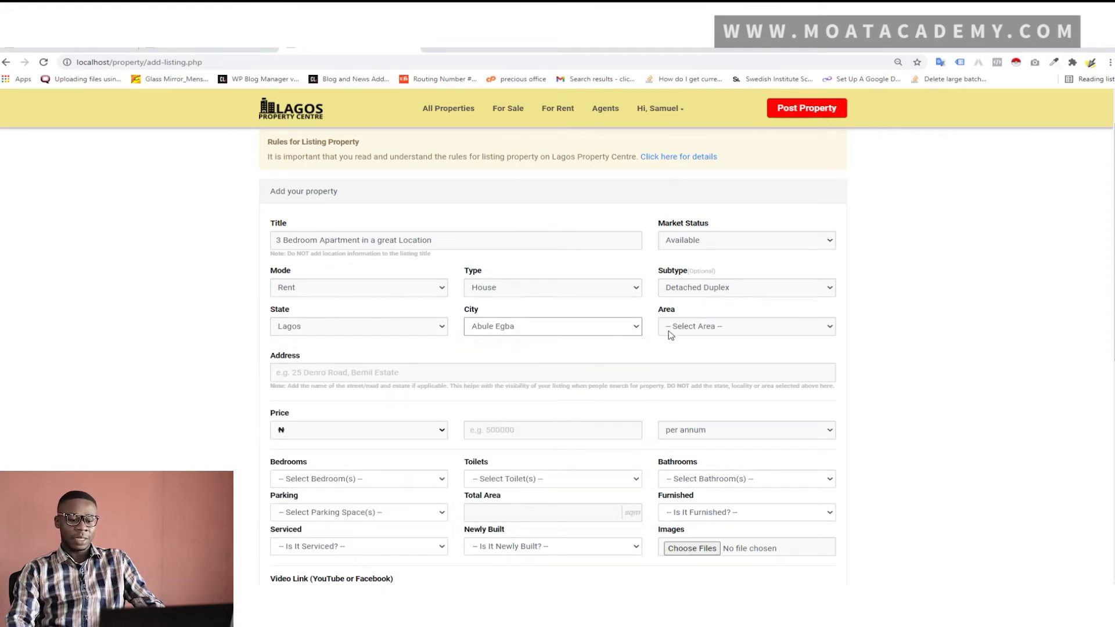
left_click(695, 326)
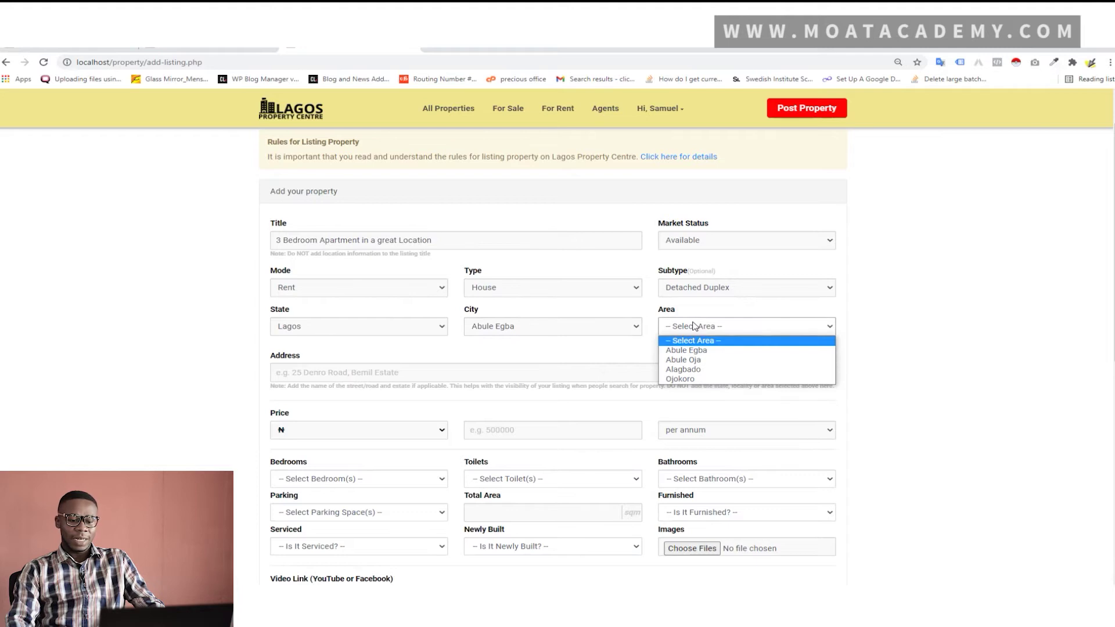
left_click(707, 370)
left_click(441, 372)
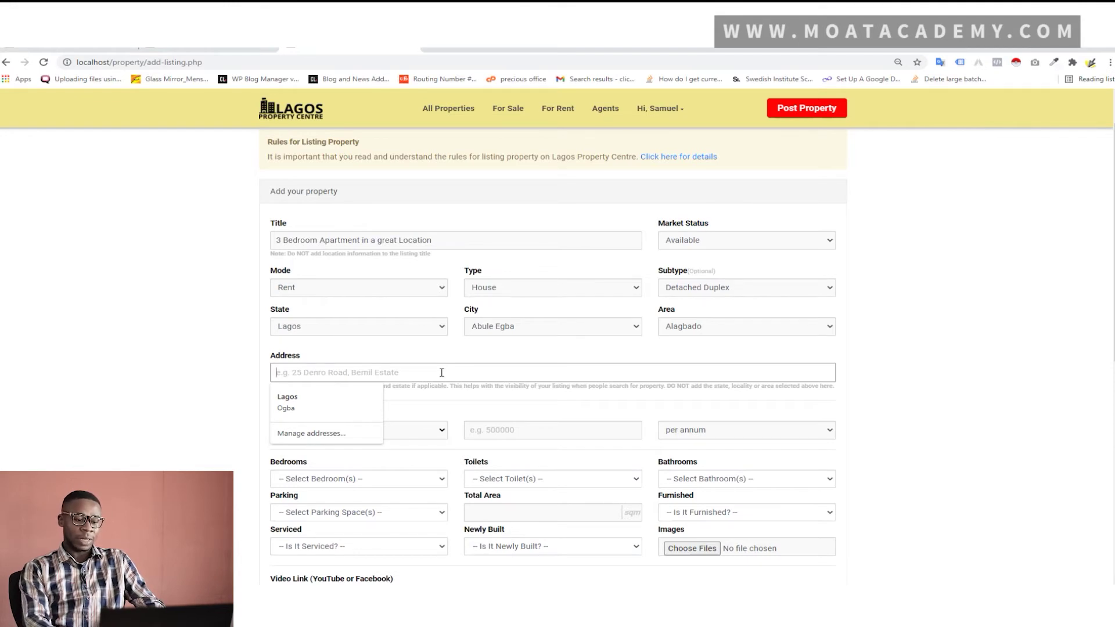
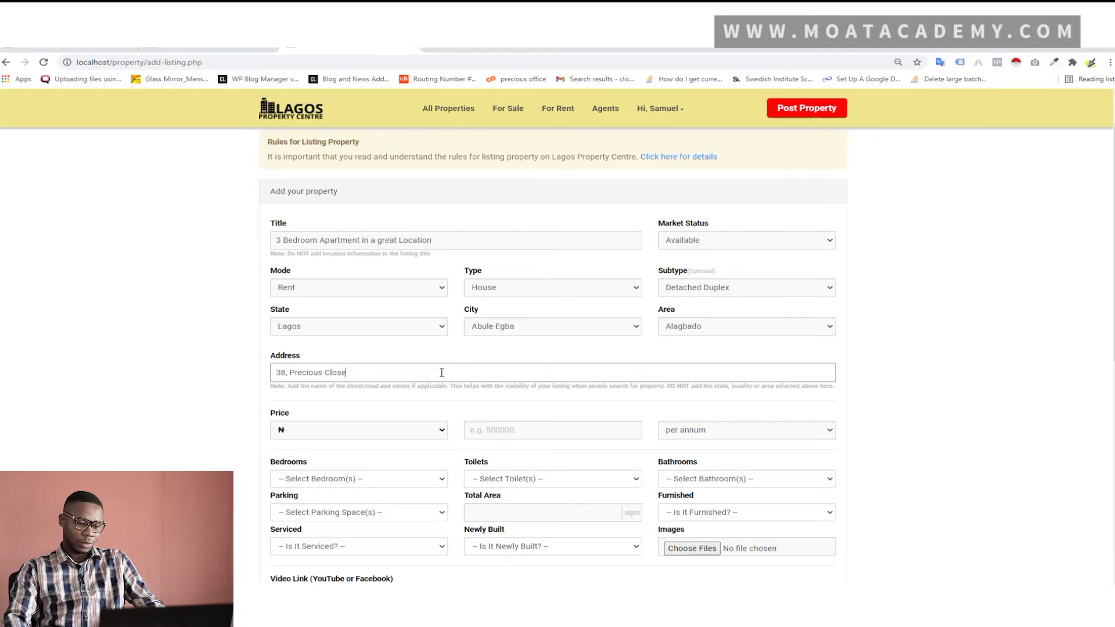
scroll(429, 389, "down", 2)
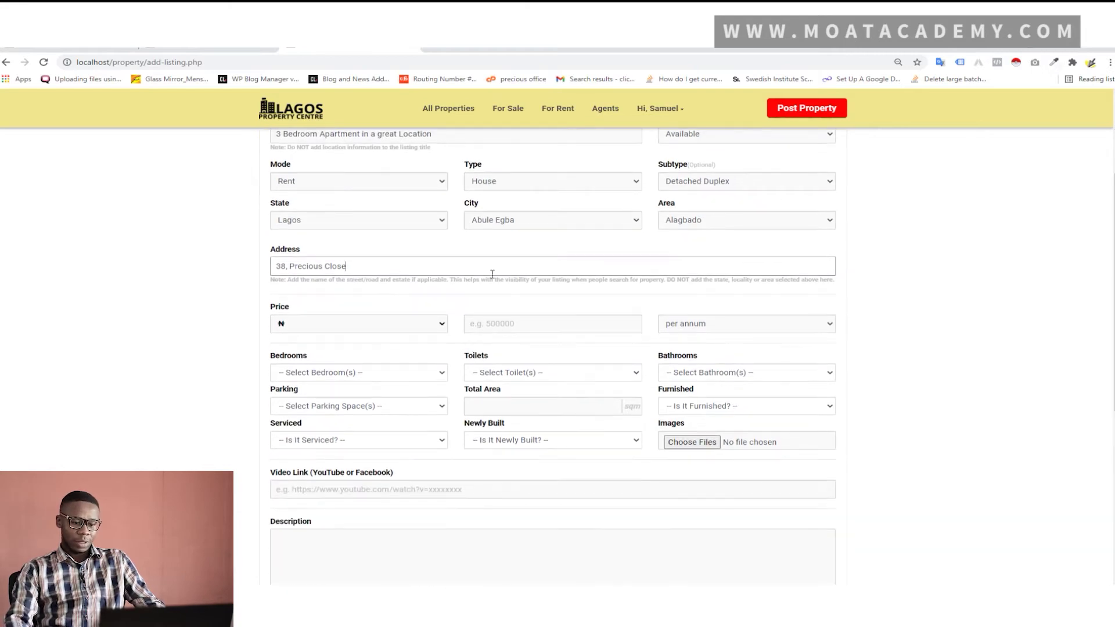
left_click(519, 326)
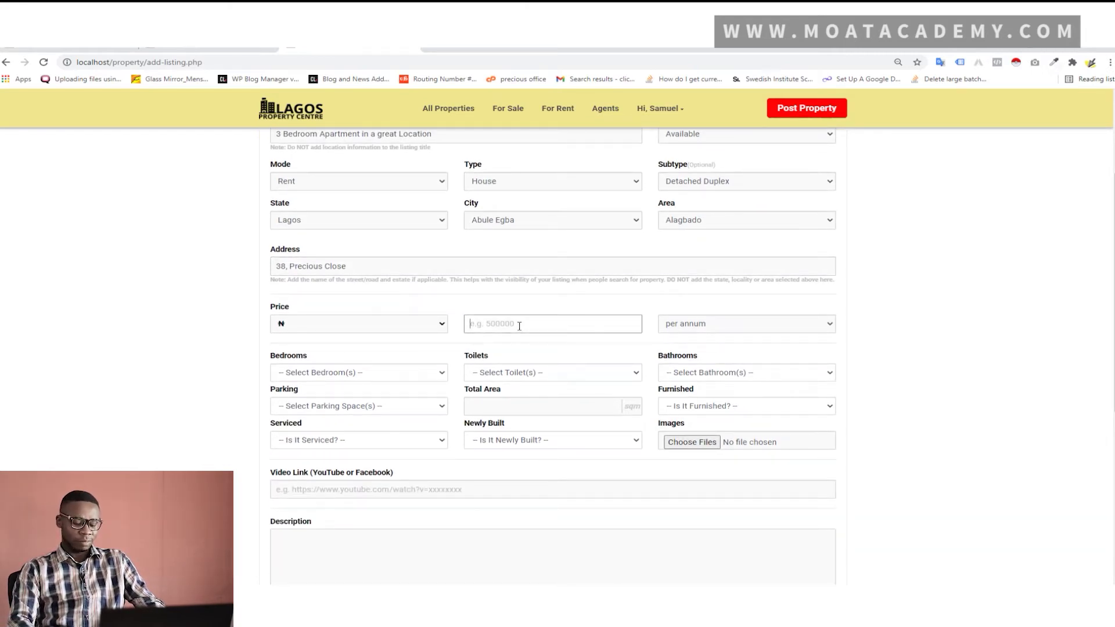
type("500000")
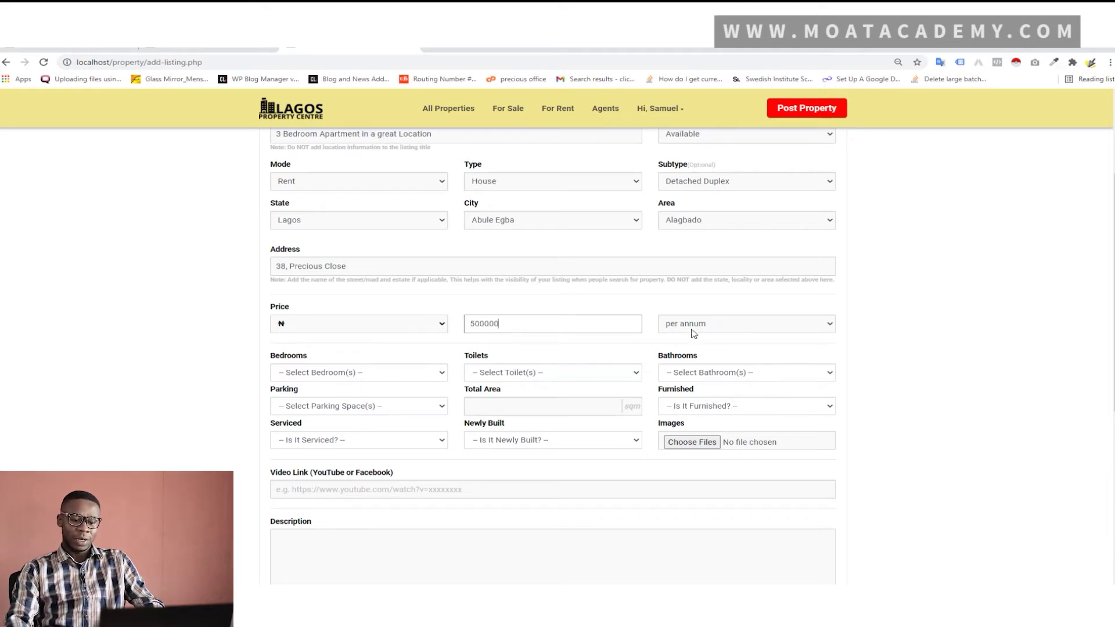
left_click(693, 328)
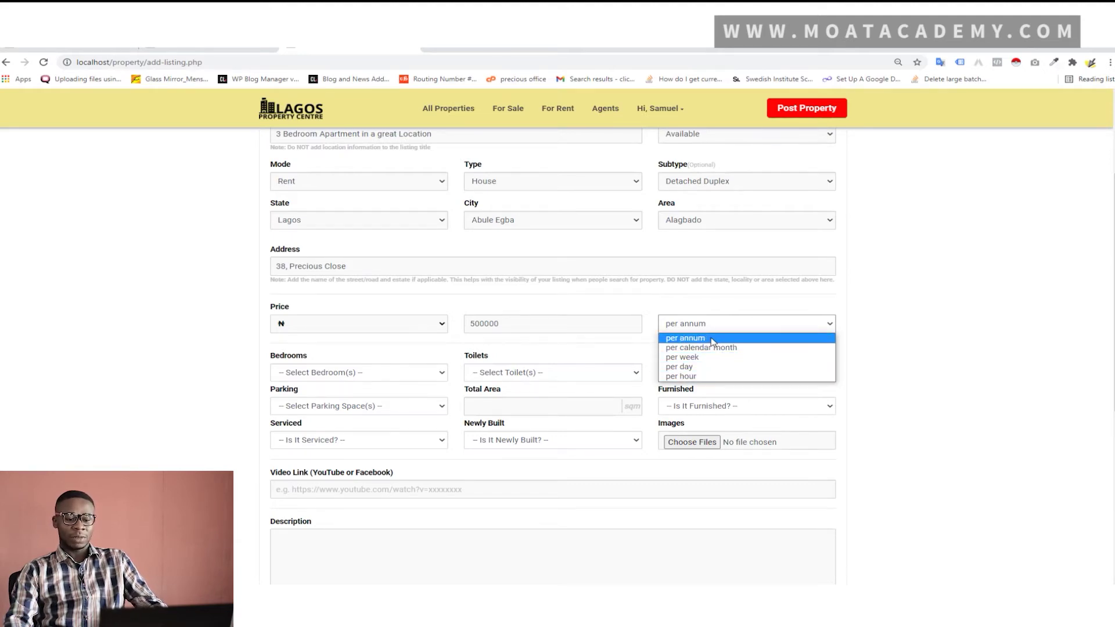
left_click(714, 340)
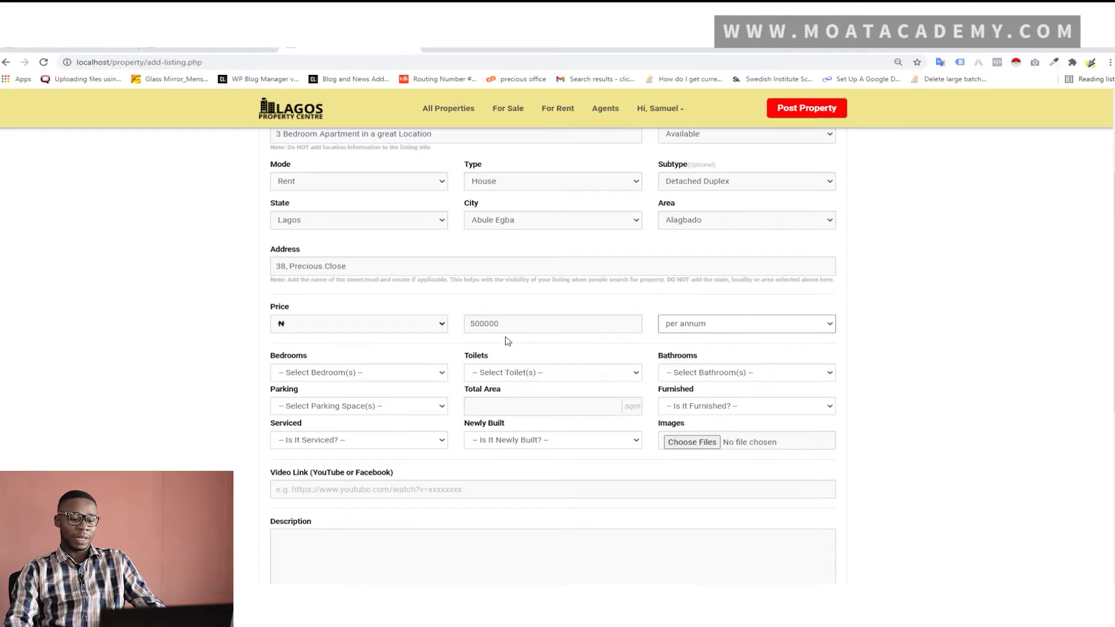
Set the listing to 3 bedrooms, 3 toilets, 3 bathrooms and 2 parking spaces
left_click(416, 383)
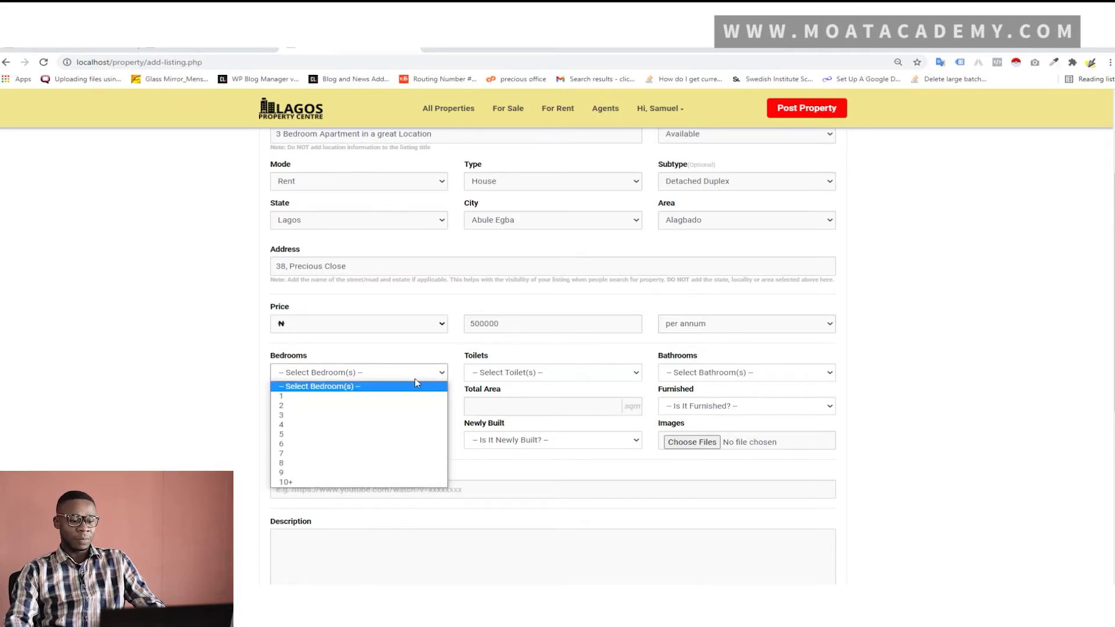
scroll(419, 322, "up", 2)
scroll(419, 324, "down", 3)
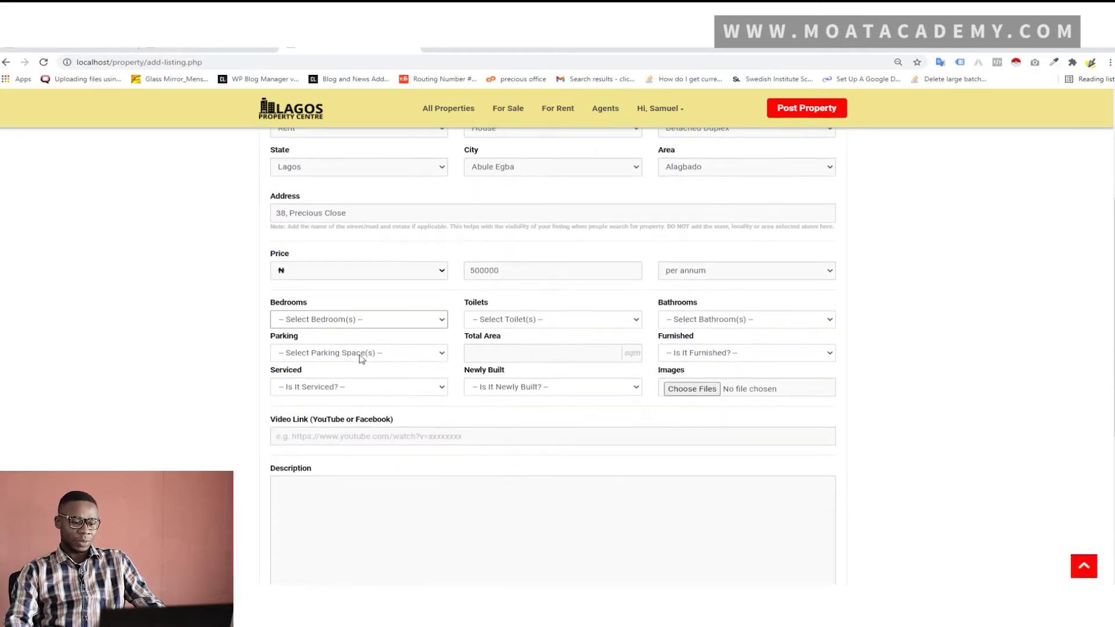
left_click(356, 320)
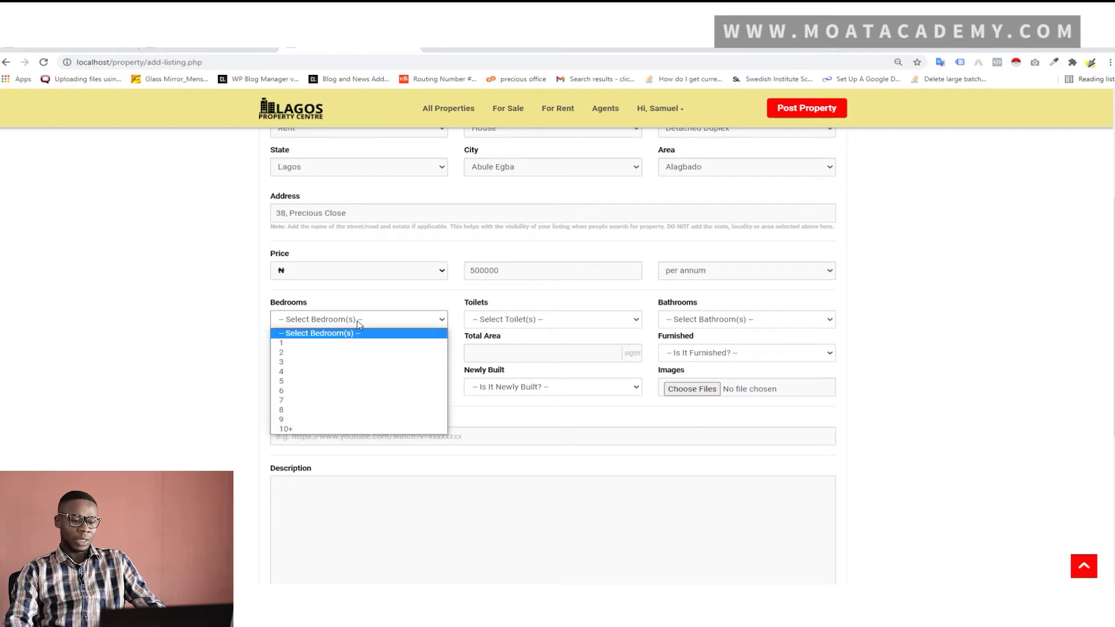
left_click(316, 363)
left_click(543, 324)
left_click(504, 362)
left_click(727, 322)
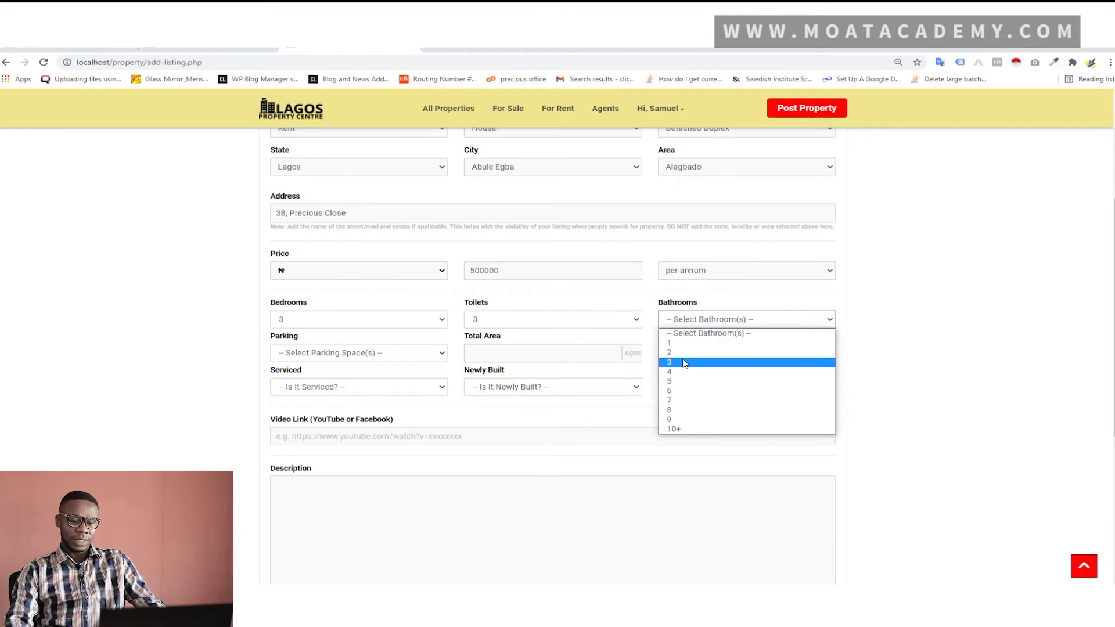
left_click(683, 362)
left_click(389, 355)
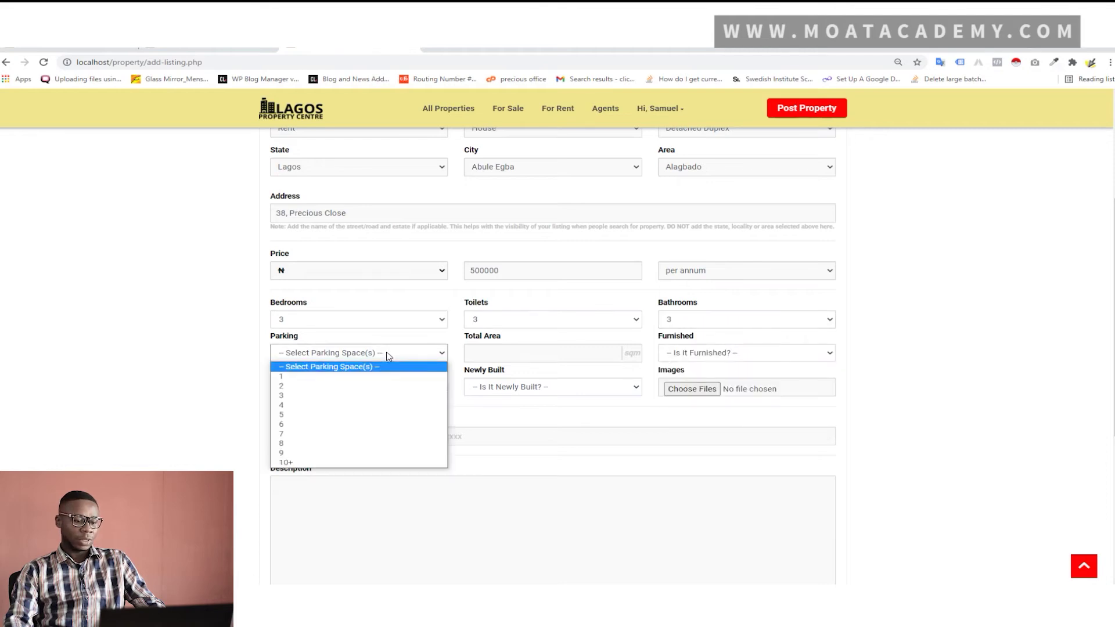
left_click(319, 386)
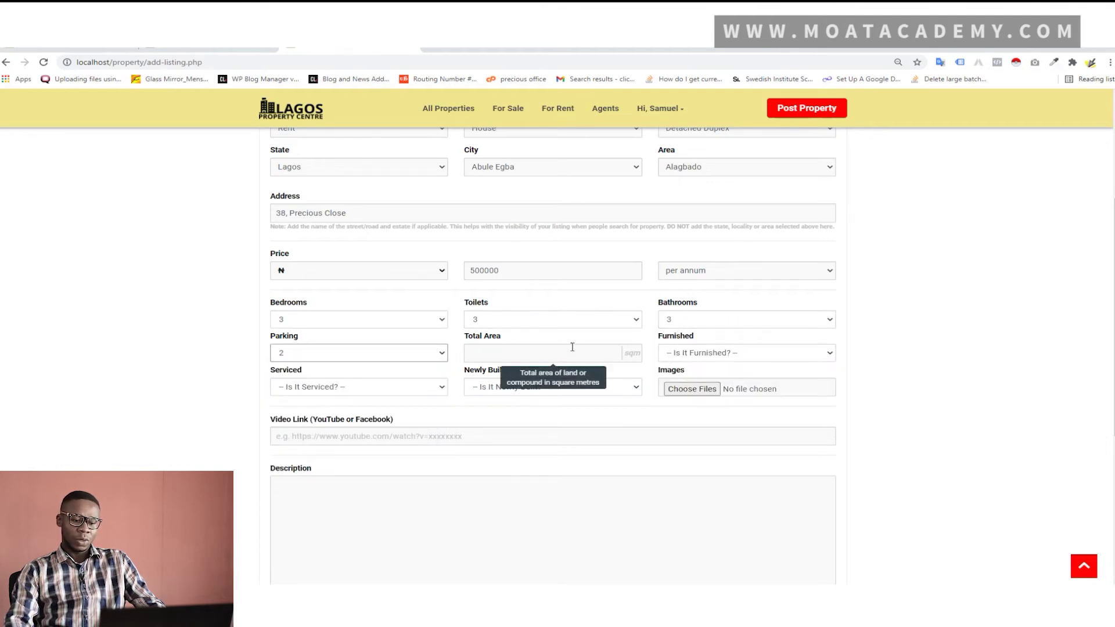
Enter a 4567 sqm total area and mark it Not Furnished, Not Serviced and Newly Built
left_click(530, 357)
type("4567")
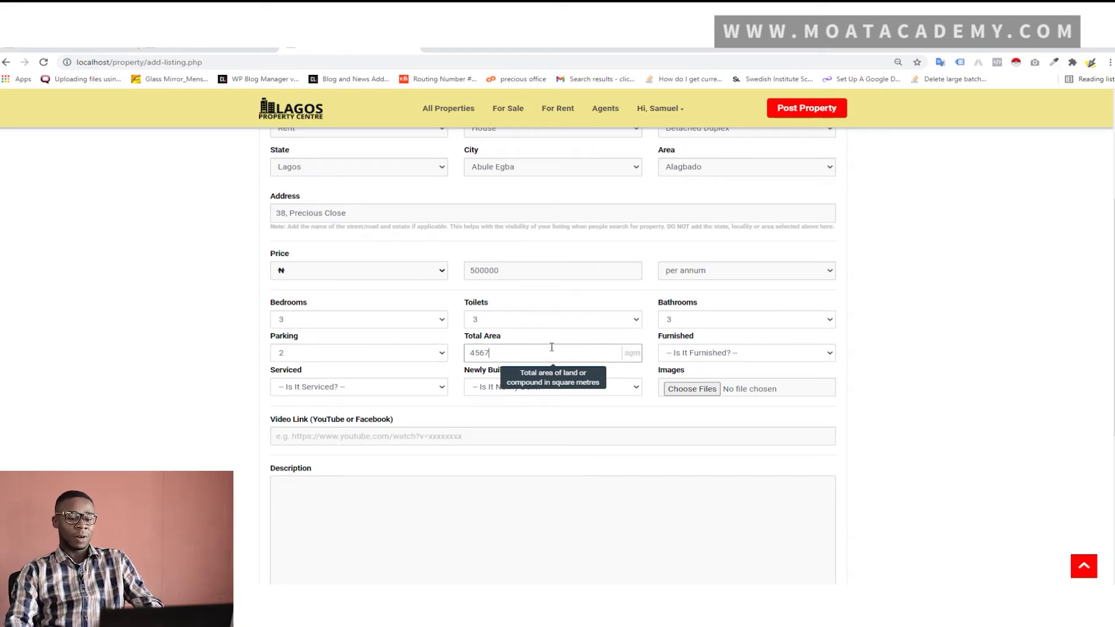
left_click(705, 353)
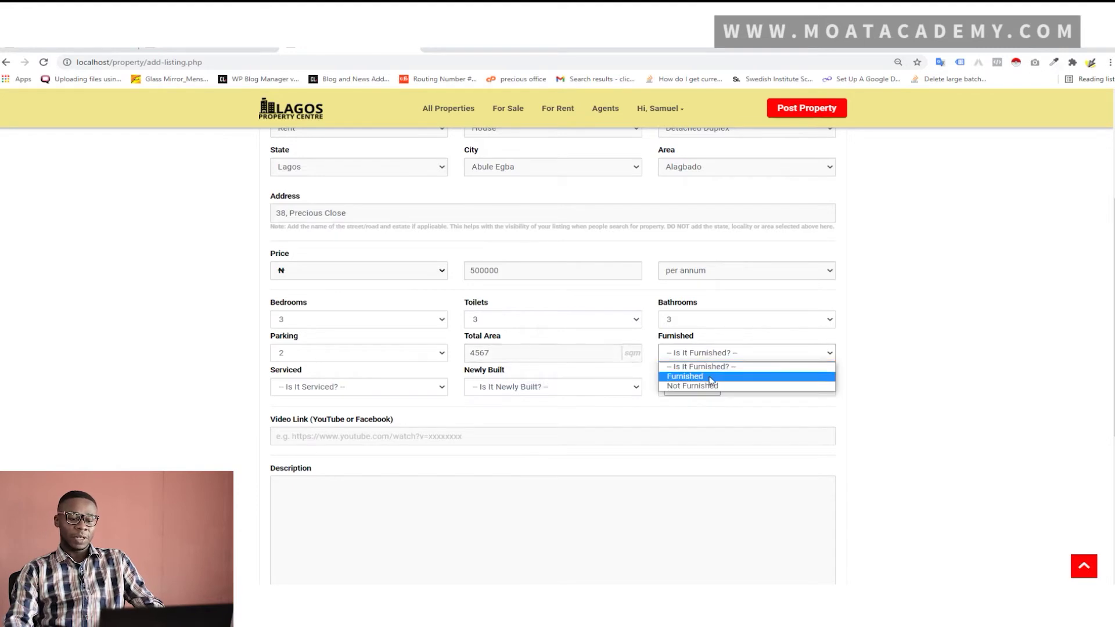
left_click(712, 387)
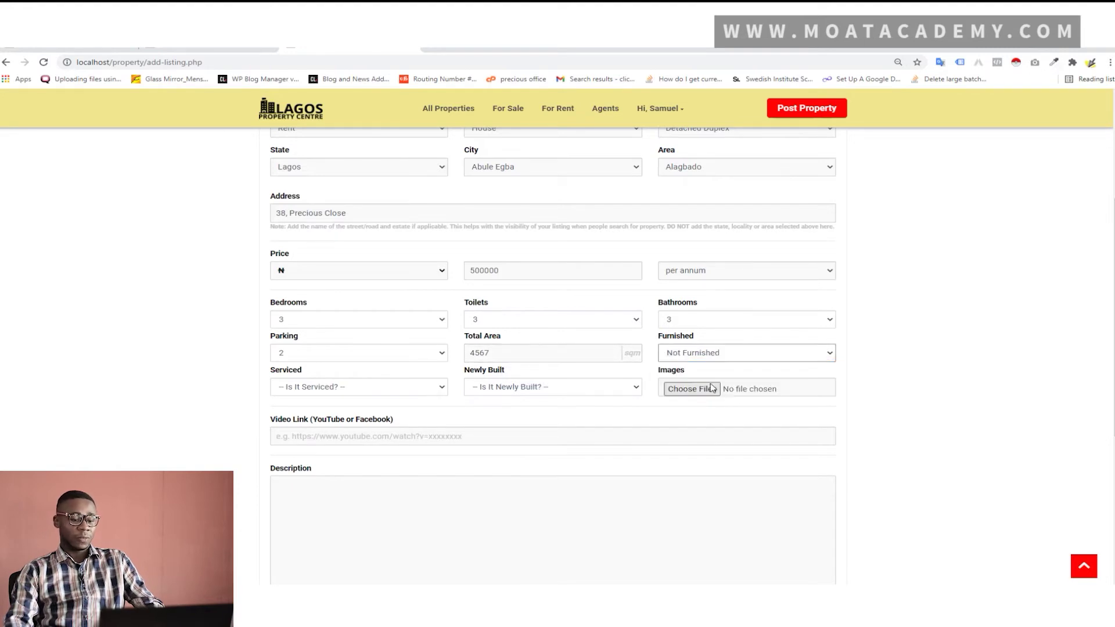
left_click(378, 391)
left_click(363, 419)
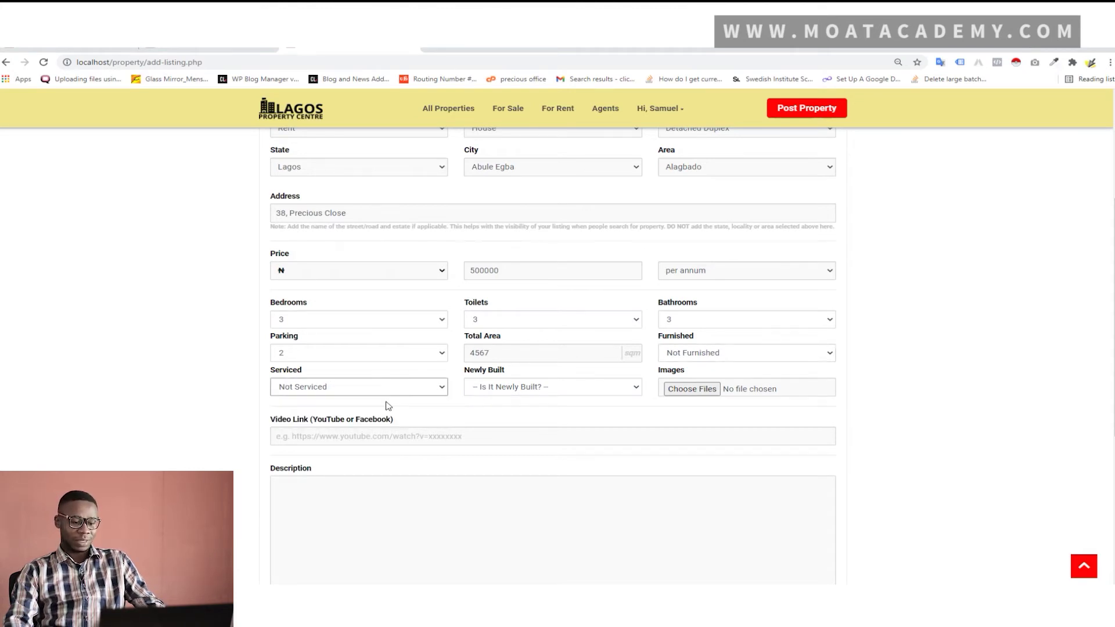
left_click(507, 390)
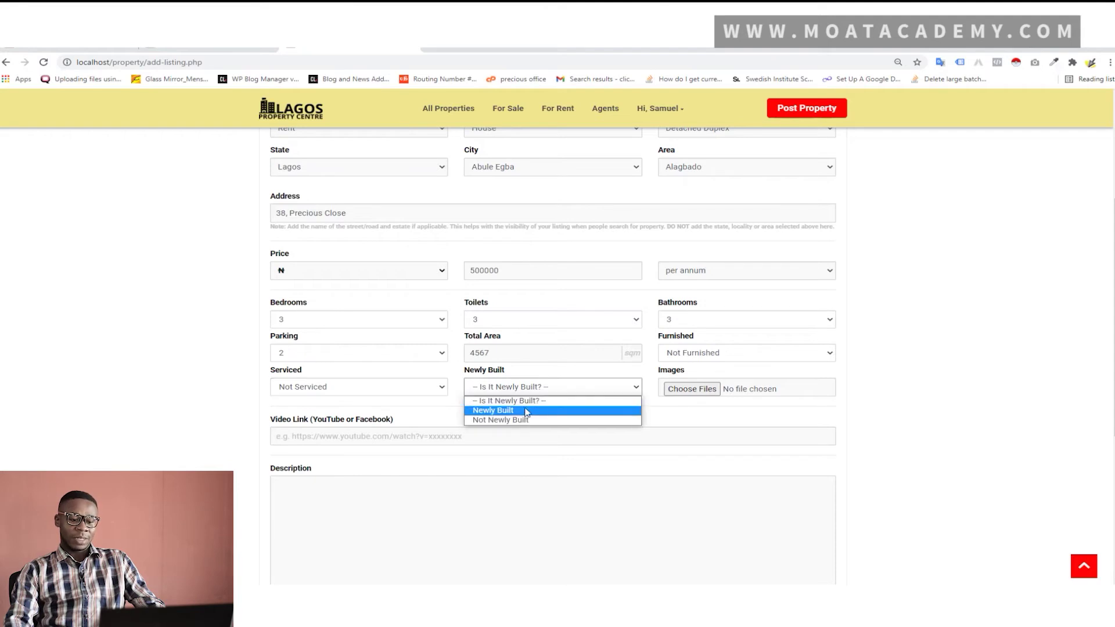
left_click(526, 409)
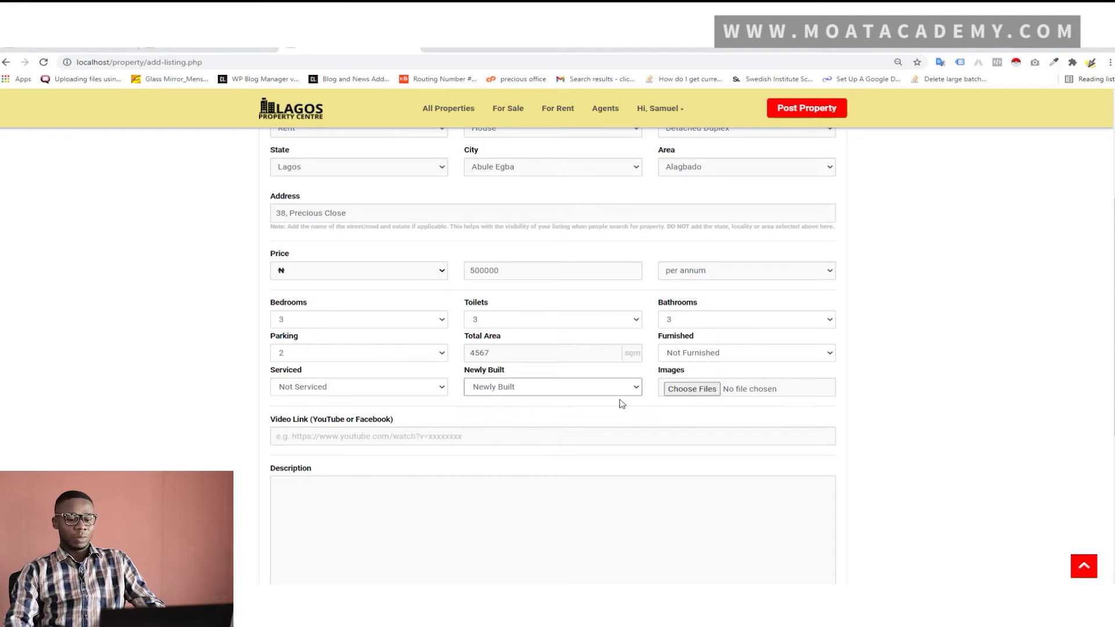
Attach five building screenshots from Pictures > Imelda Logos as the listing's images
left_click(692, 389)
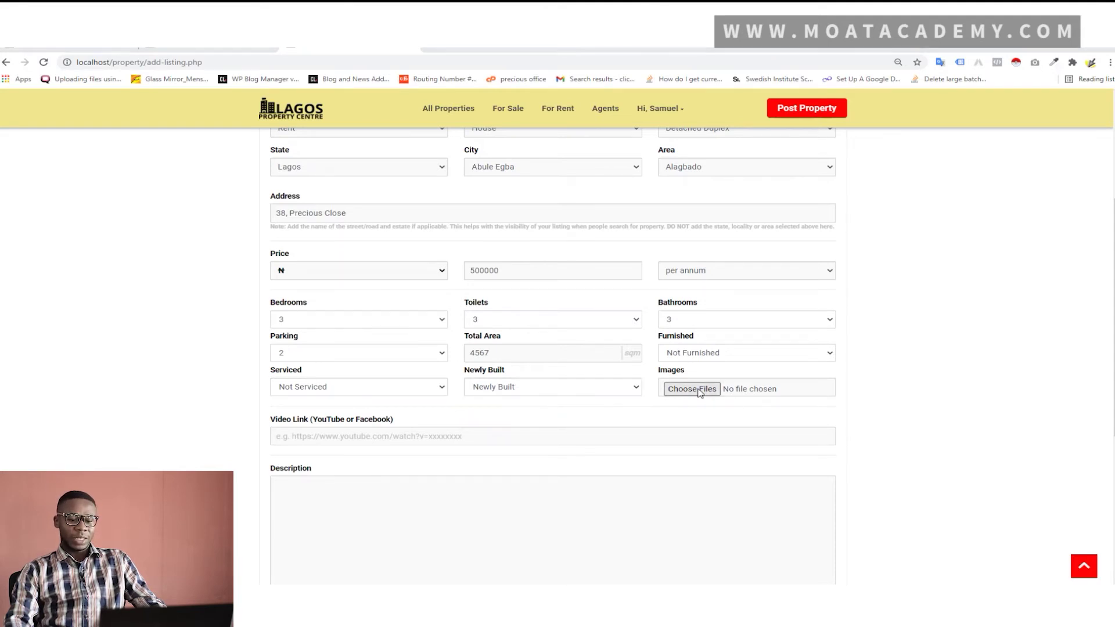
scroll(459, 198, "down", 5)
scroll(461, 203, "up", 5)
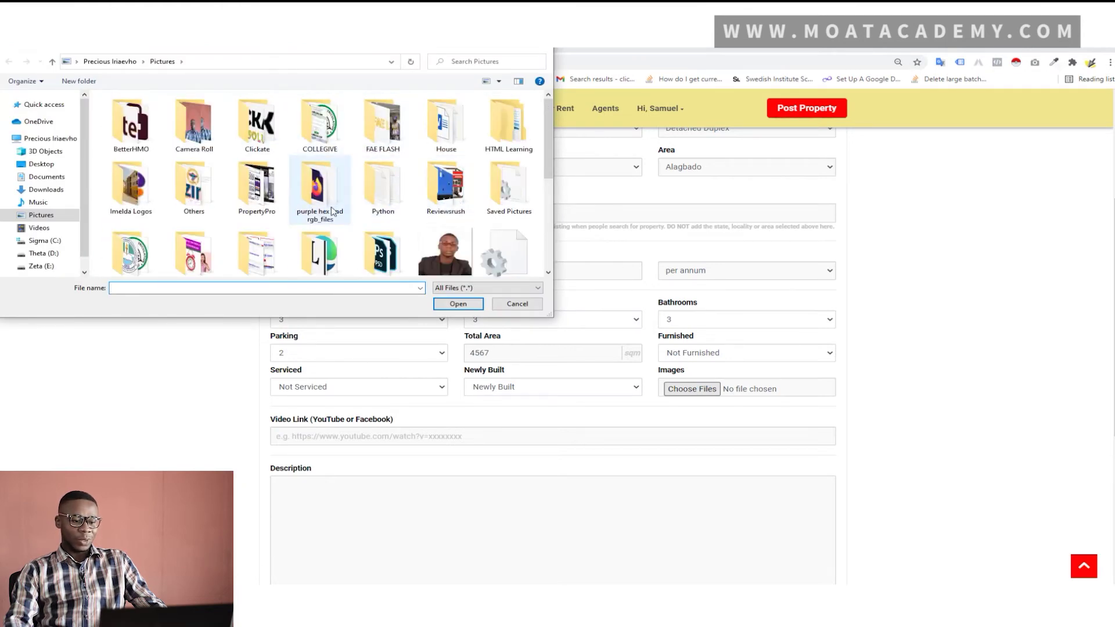
double_click(264, 192)
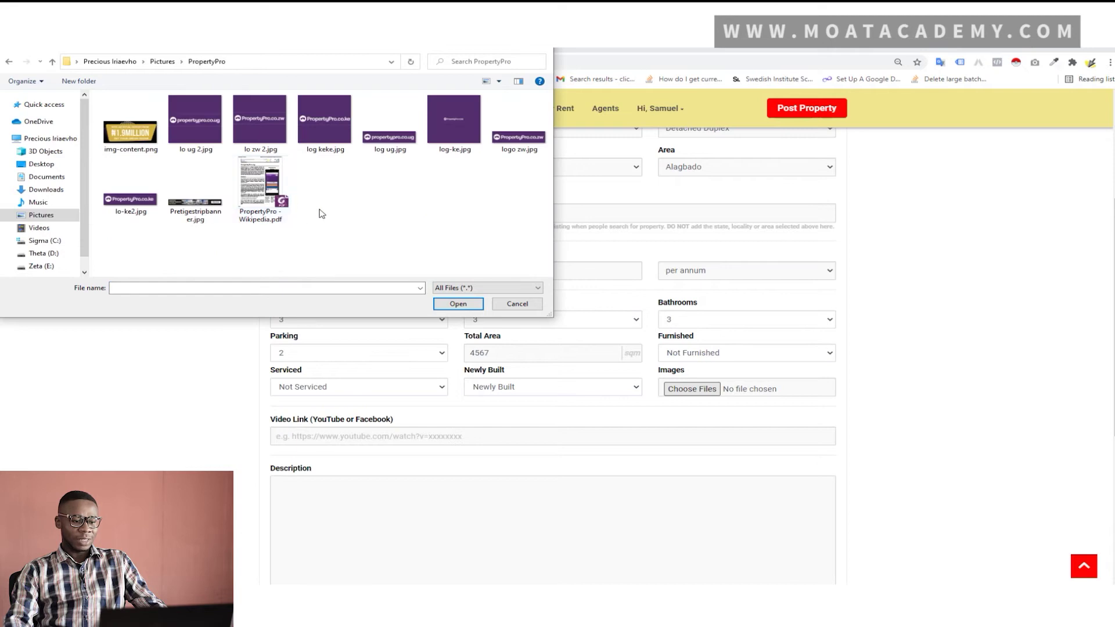
left_click(160, 62)
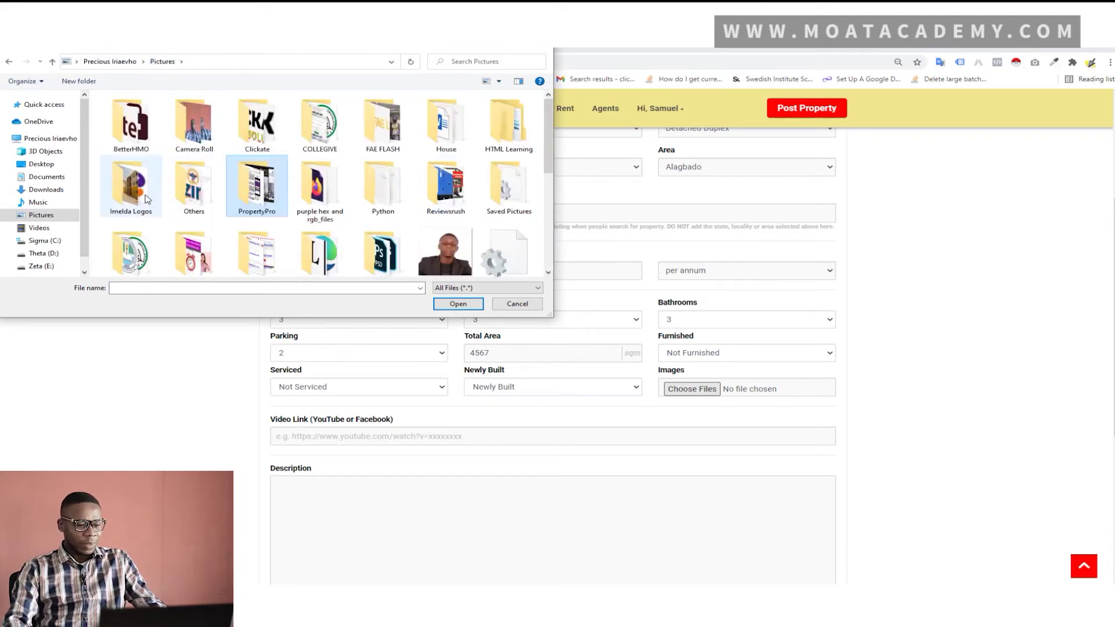
double_click(131, 186)
scroll(256, 194, "down", 5)
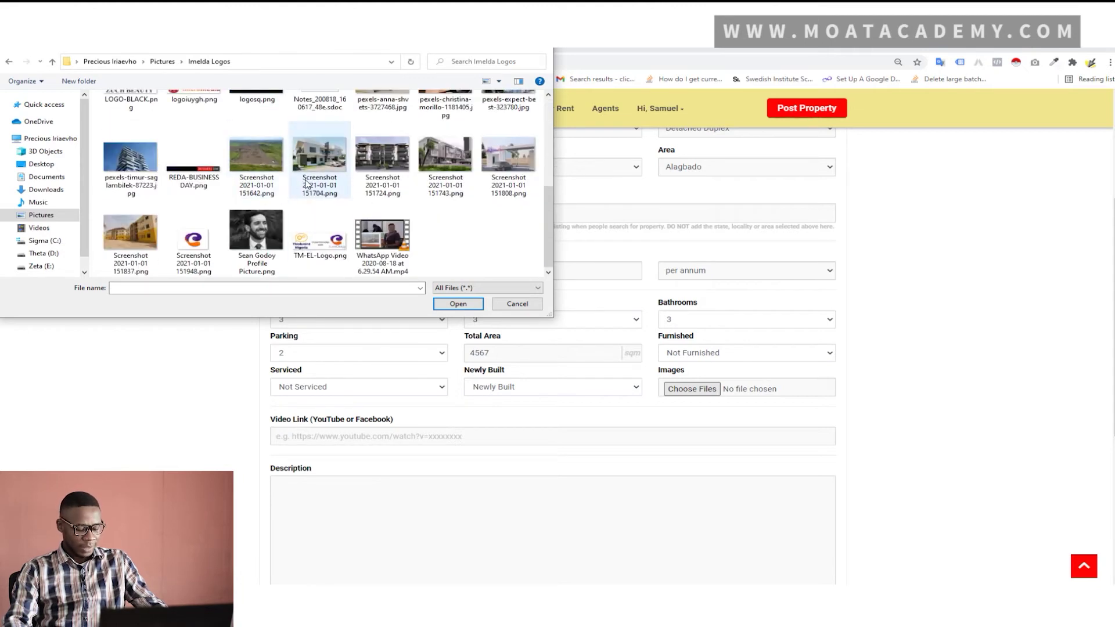
left_click(332, 162)
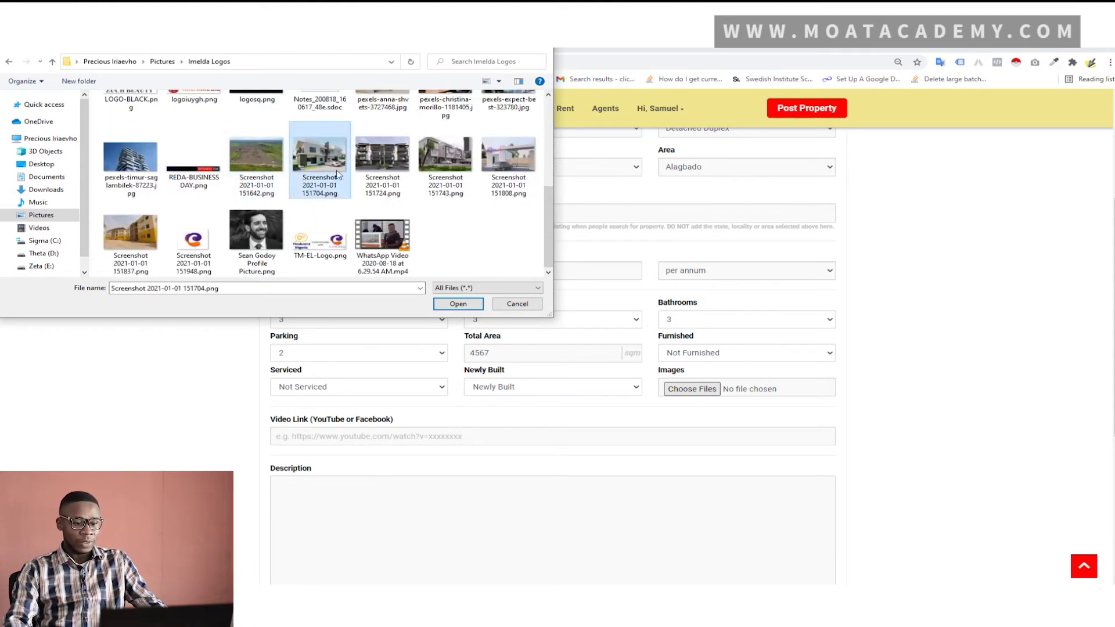
left_click(437, 161, "ctrl")
left_click(507, 168, "ctrl")
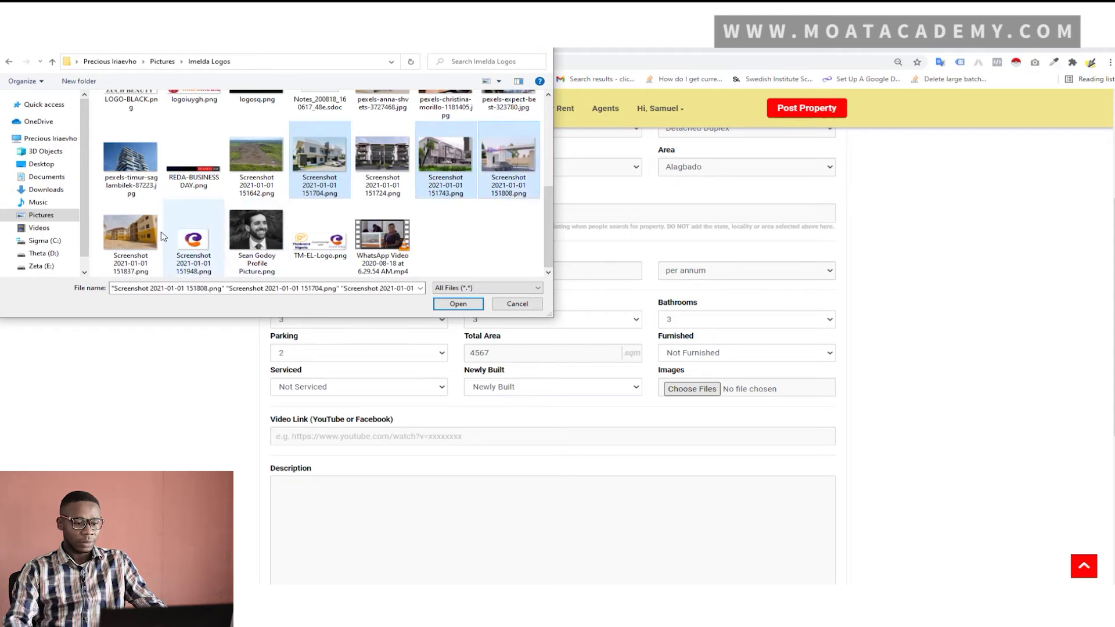
left_click(143, 235, "ctrl")
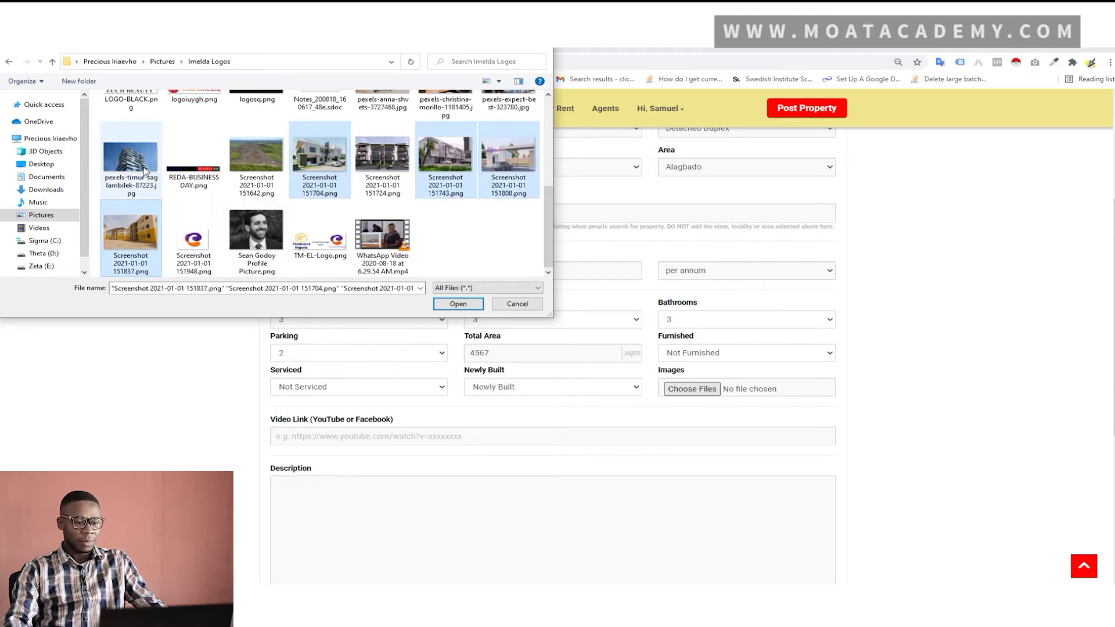
left_click(463, 304)
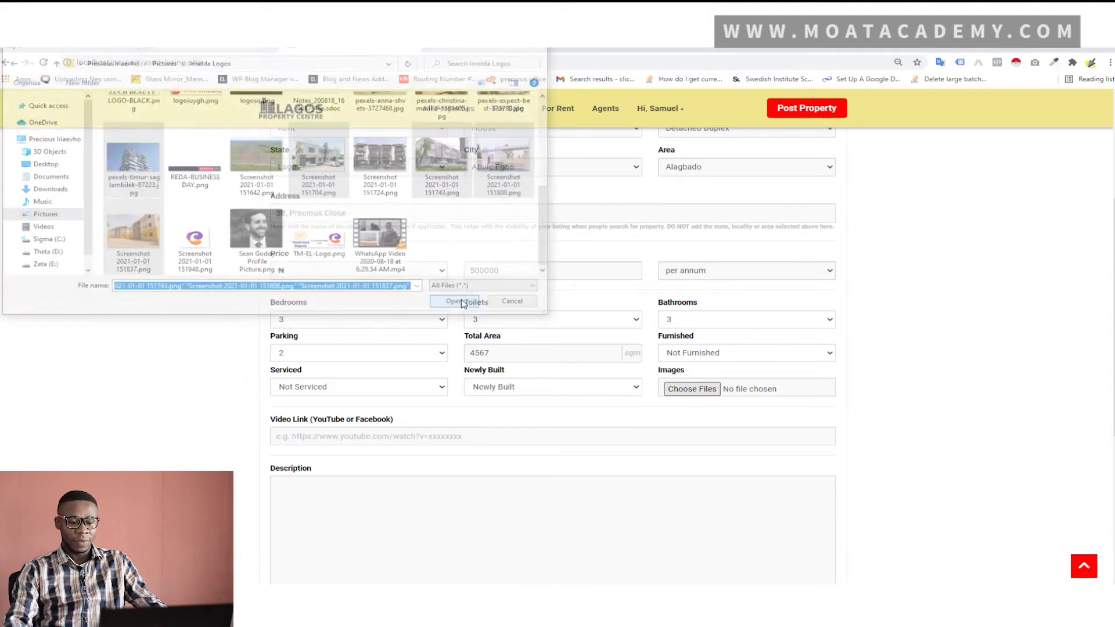
left_click(470, 434)
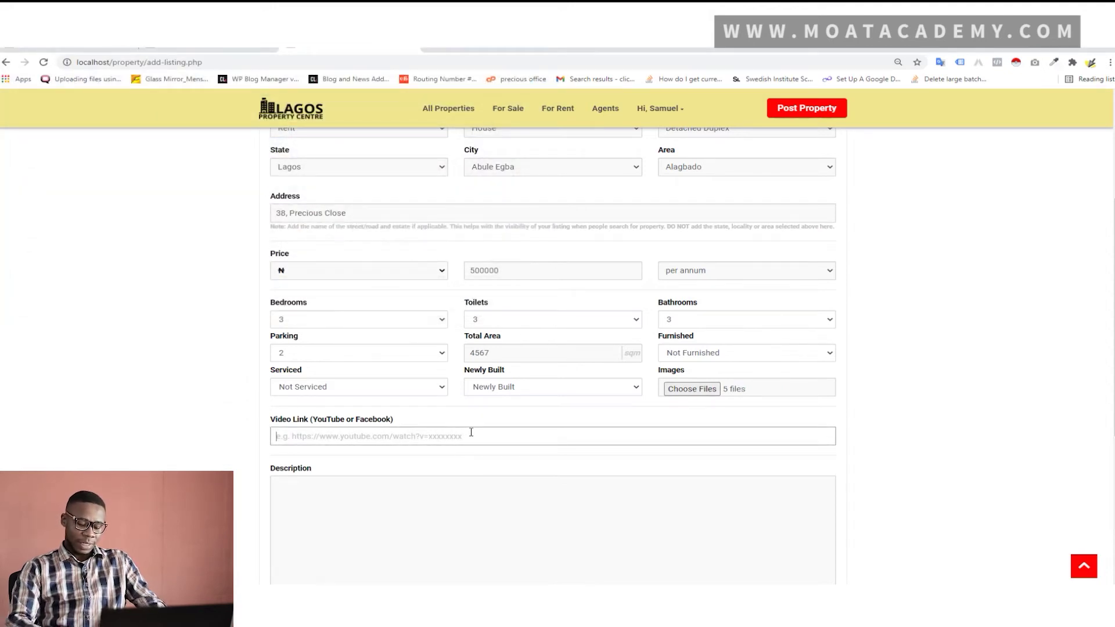
type("http://web.")
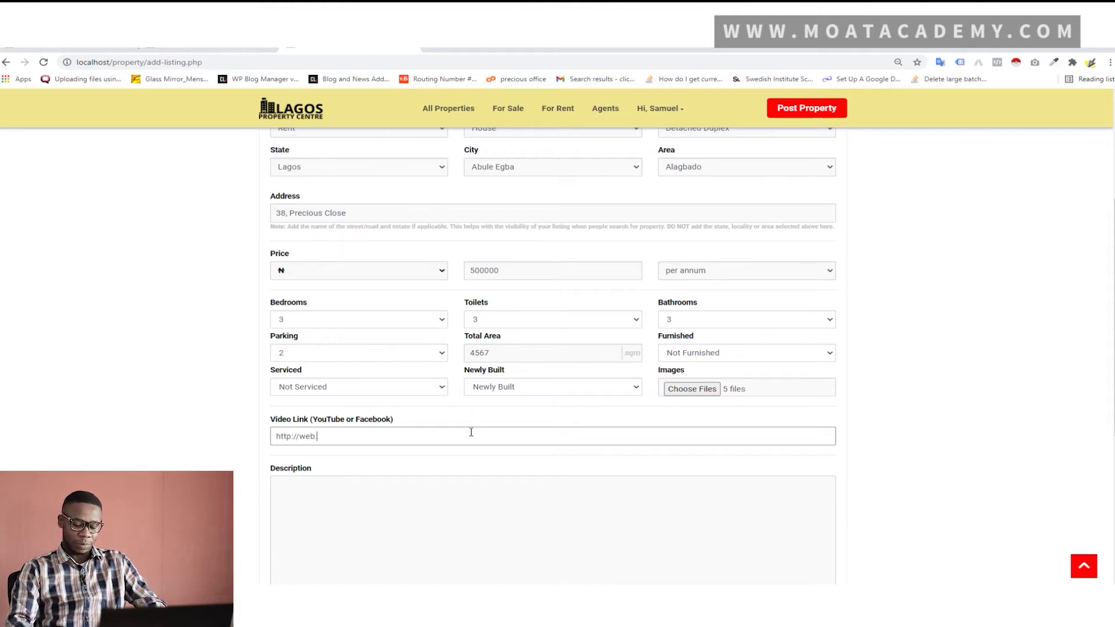
type("com")
scroll(471, 433, "down", 3)
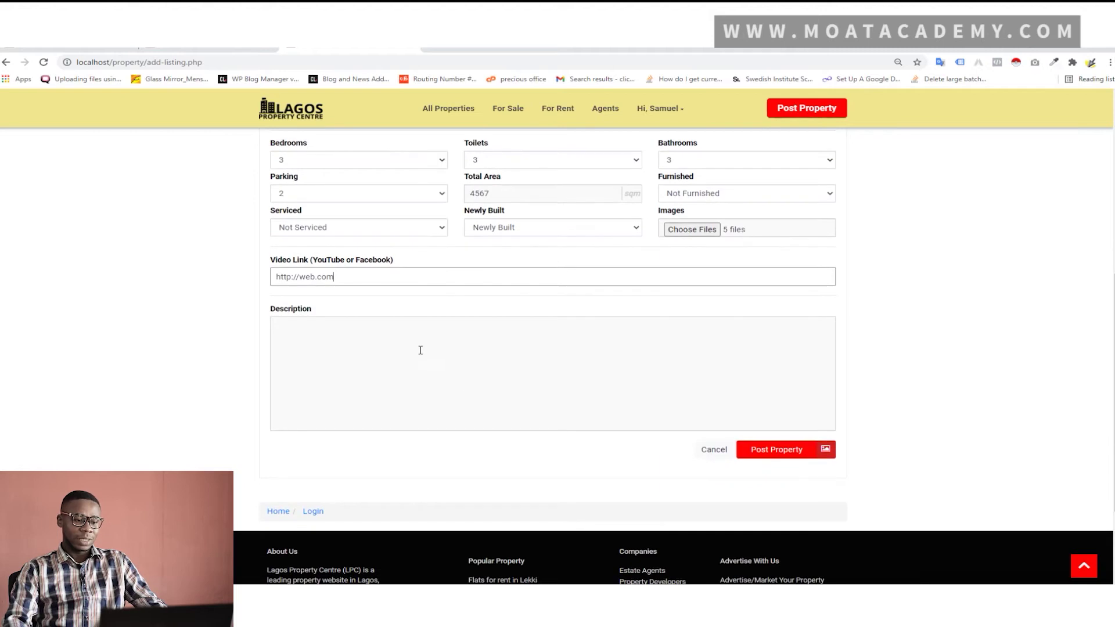
left_click(418, 348)
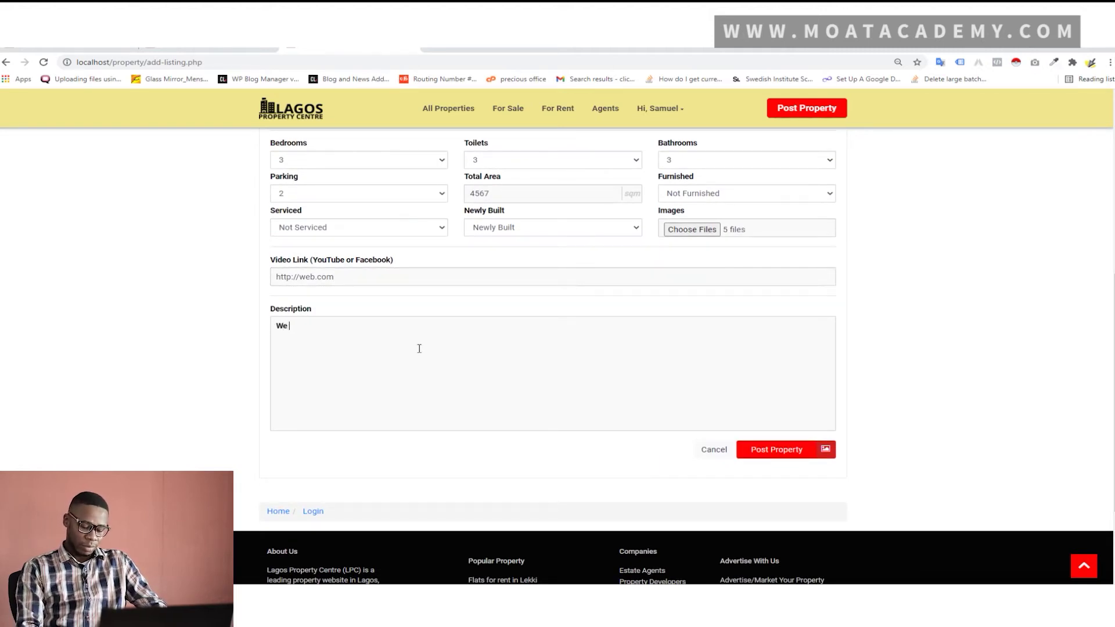
type("Well buil")
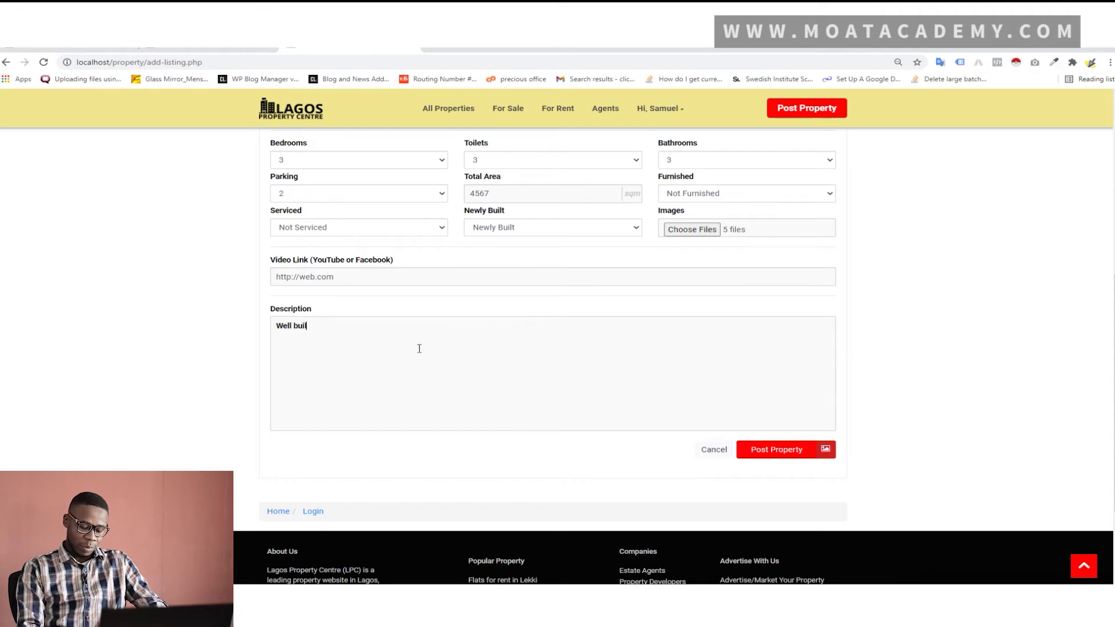
type("t property for rent")
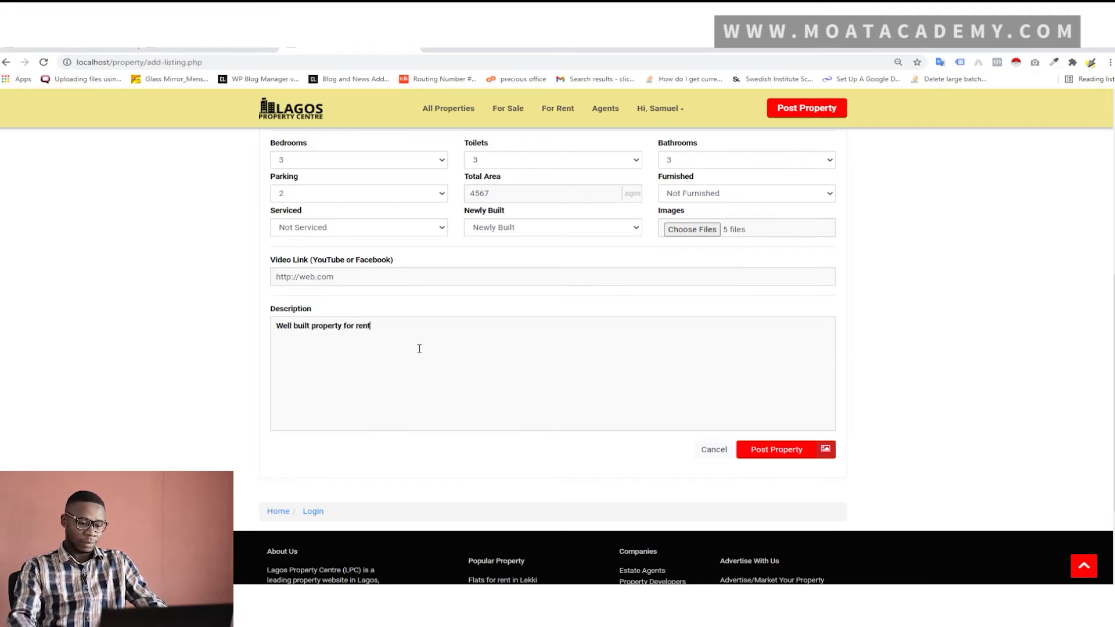
left_click(773, 456)
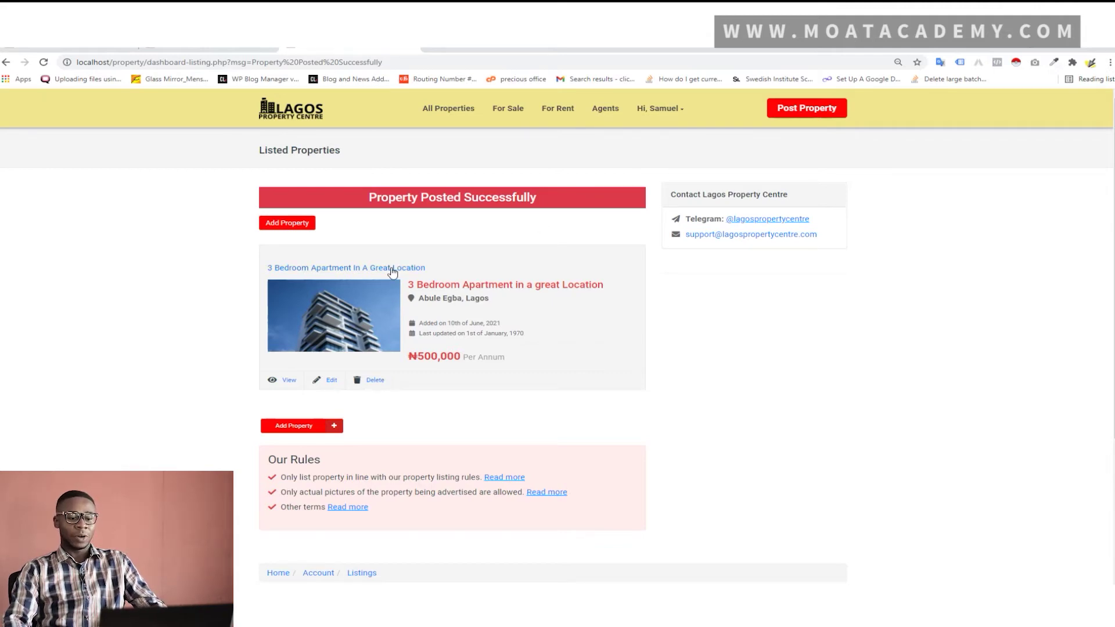
Open the '3 Bedroom Apartment in a great Location' public page in a new tab and view it
right_click(288, 382)
left_click(297, 386)
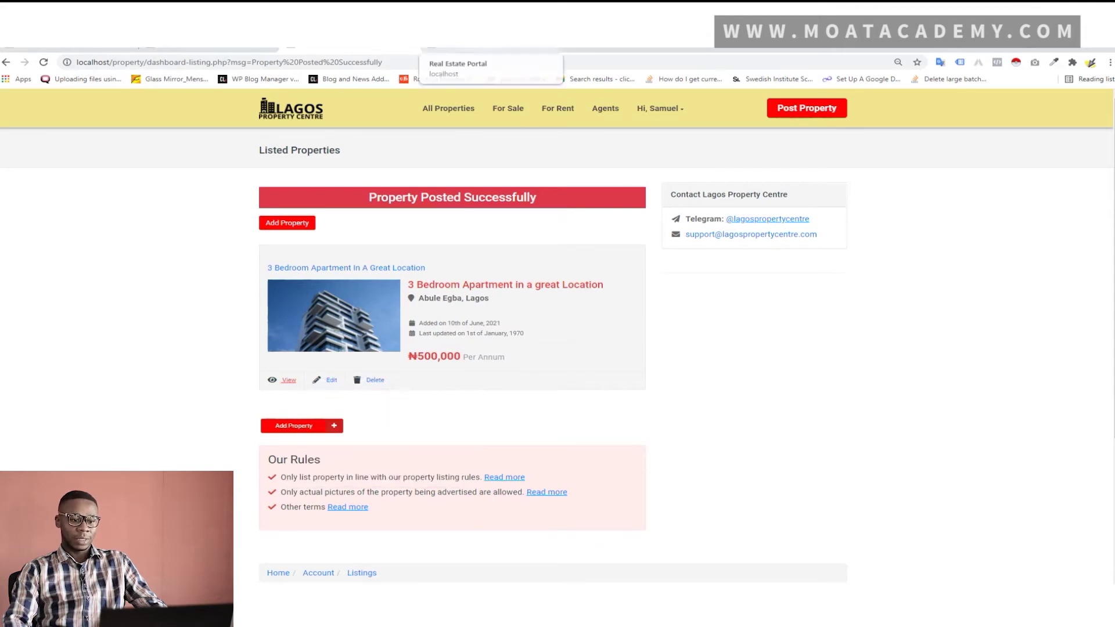
left_click(486, 46)
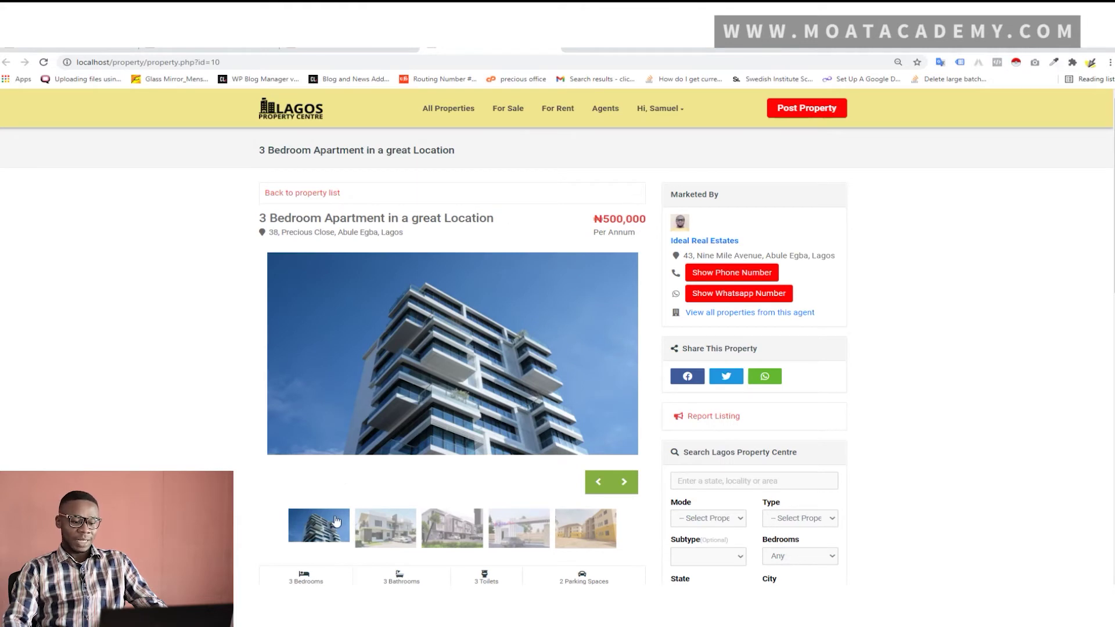
In the logged-out browser window, browse the full property list with the new listing on top
mouse_move(262, 617)
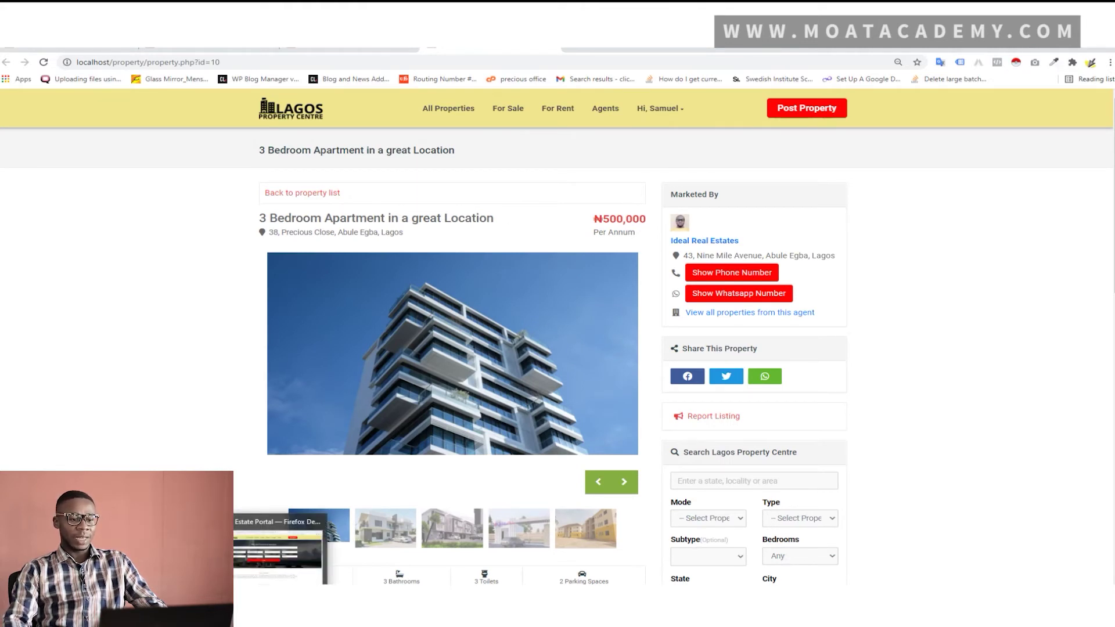
left_click(262, 617)
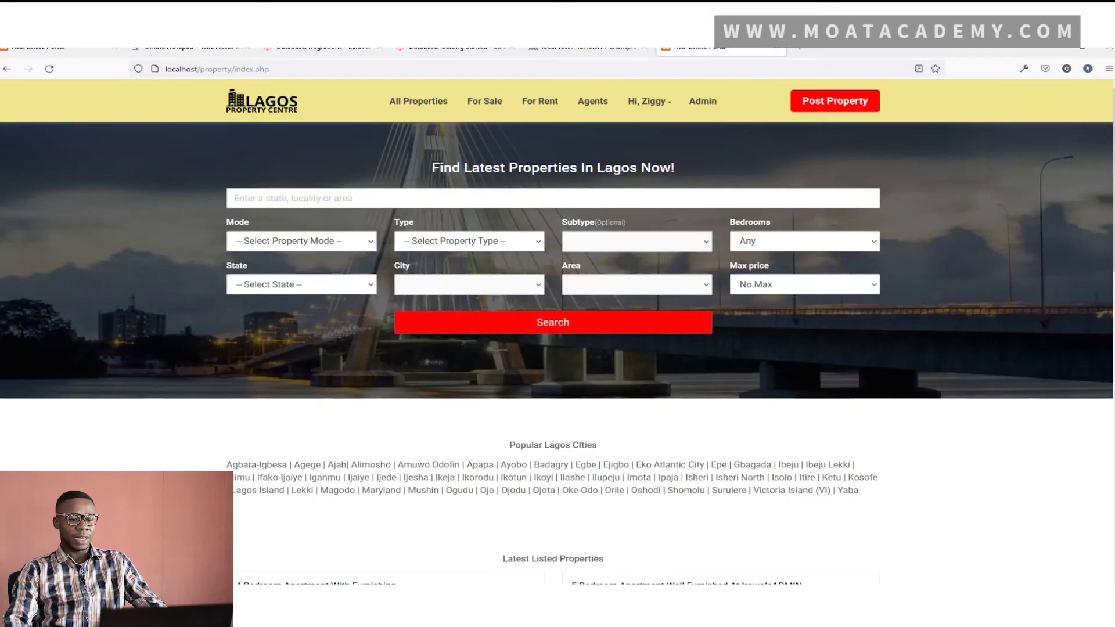
key("alt+Tab")
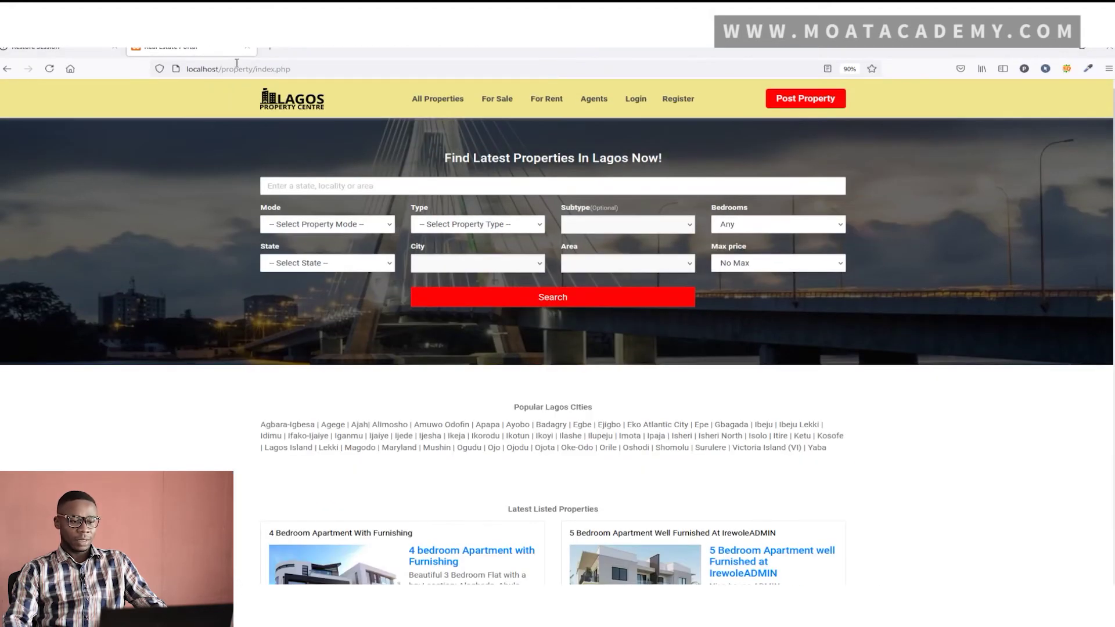
left_click(438, 100)
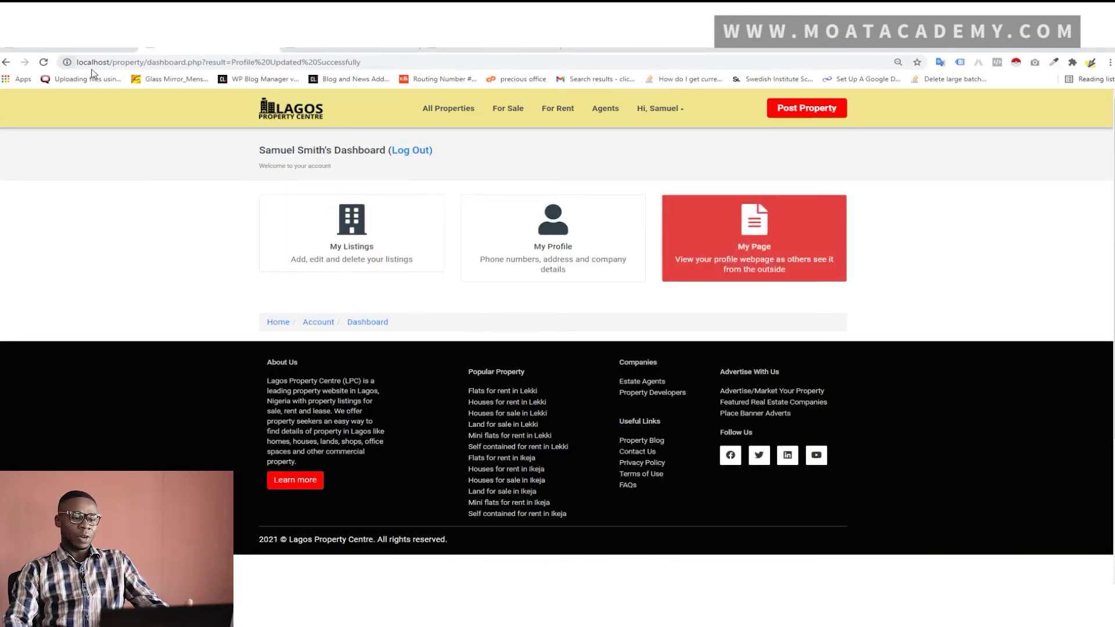
Return to the agent's Listed Properties page through the Dashboard's My Listings card
left_click(658, 109)
left_click(668, 138)
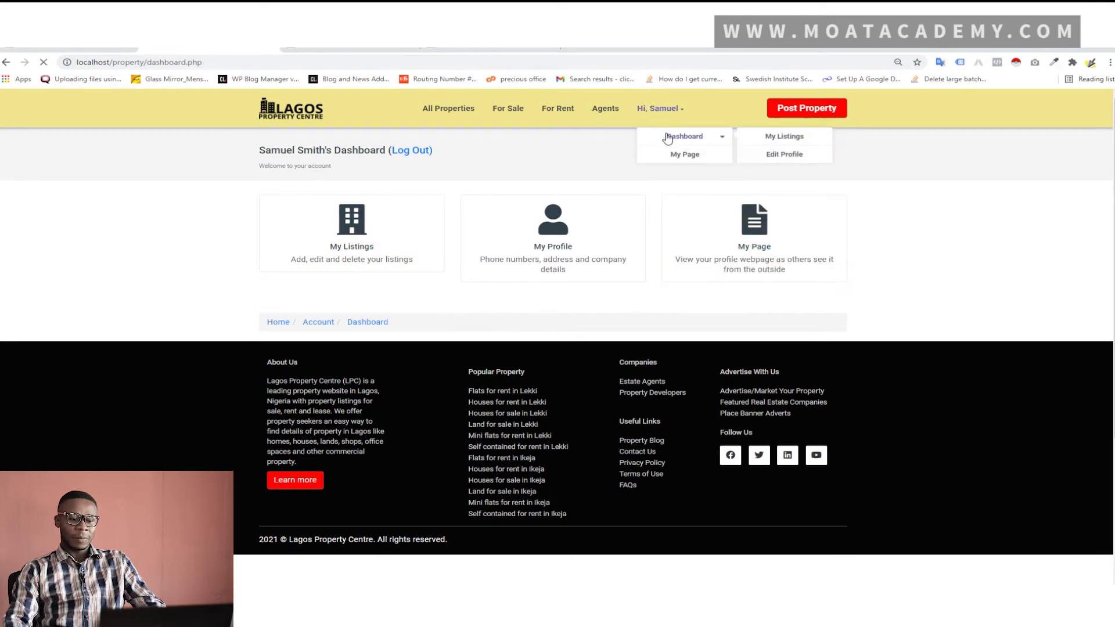
left_click(352, 233)
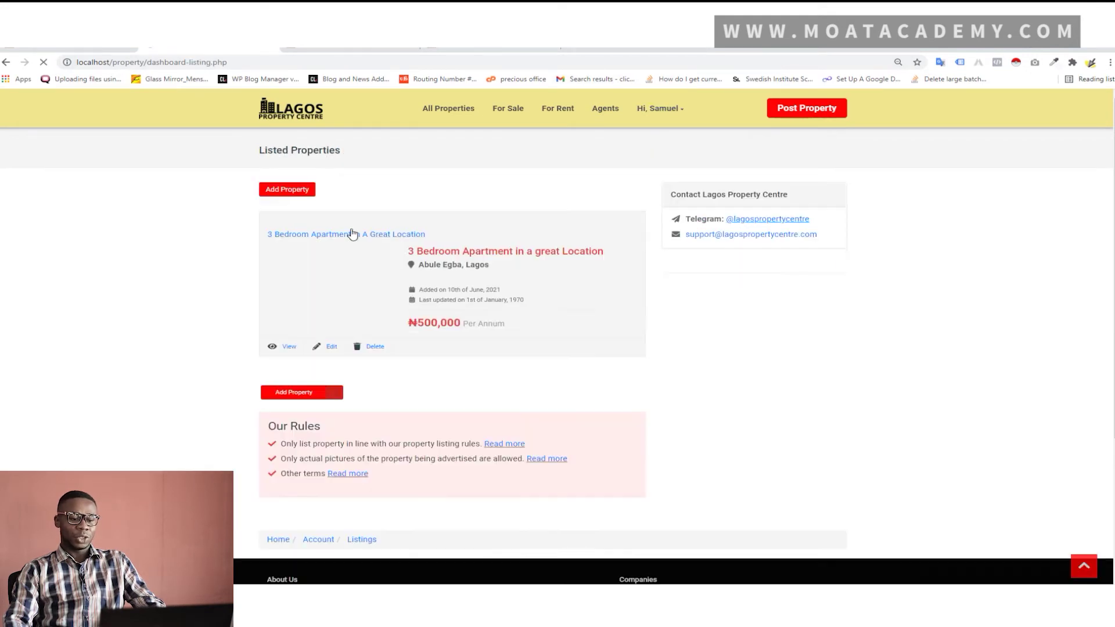
Open the apartment listing for editing and change its price to 600000
left_click(333, 348)
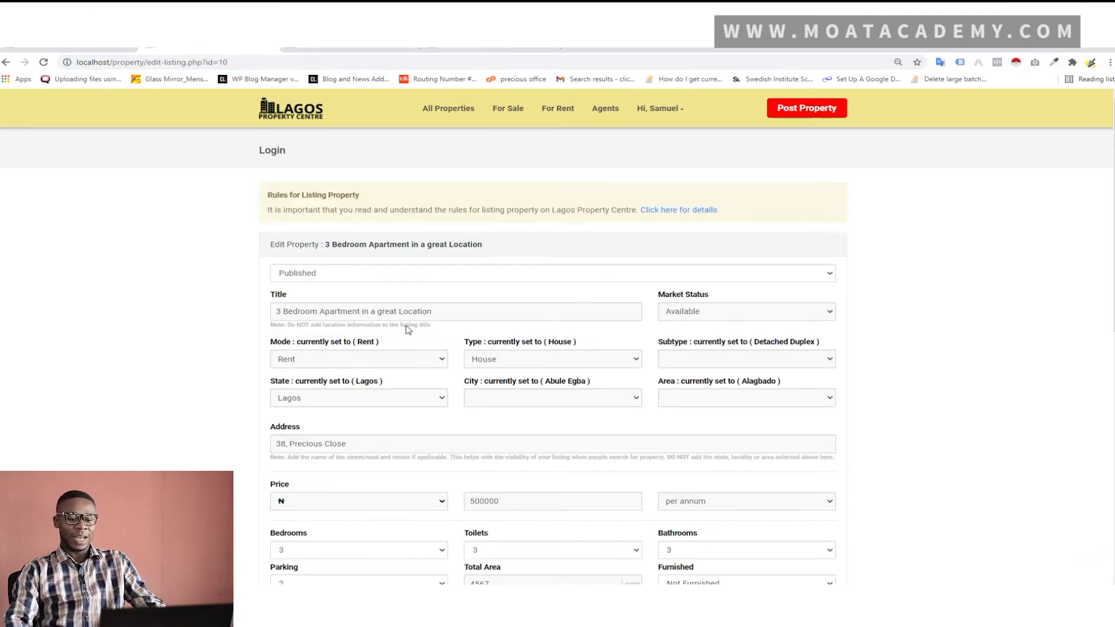
scroll(408, 329, "down", 5)
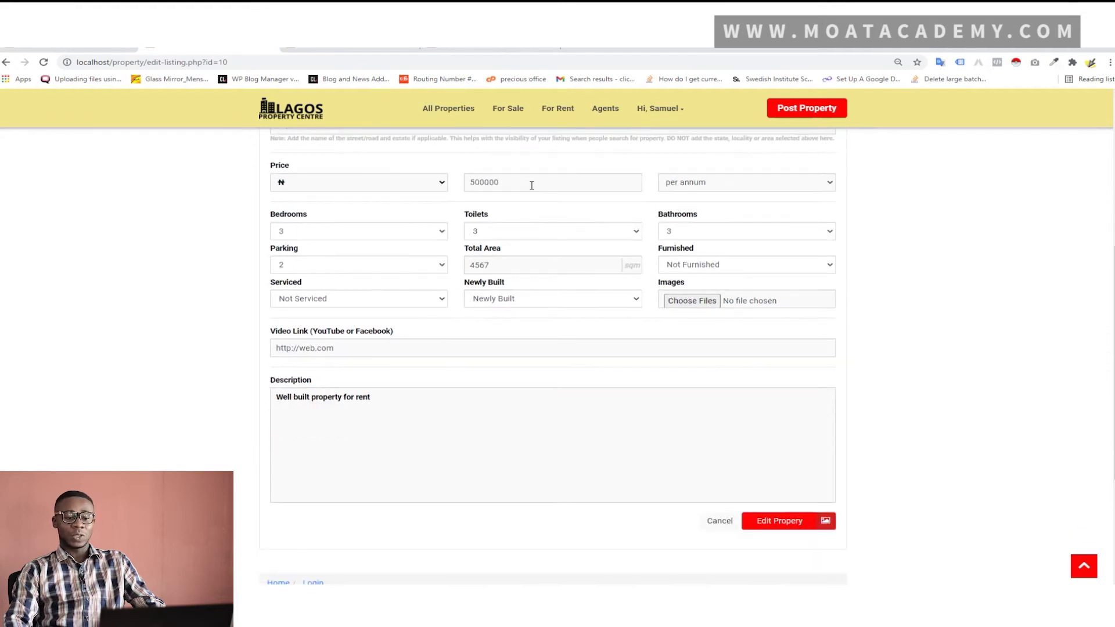
left_click_drag(478, 184, 438, 185)
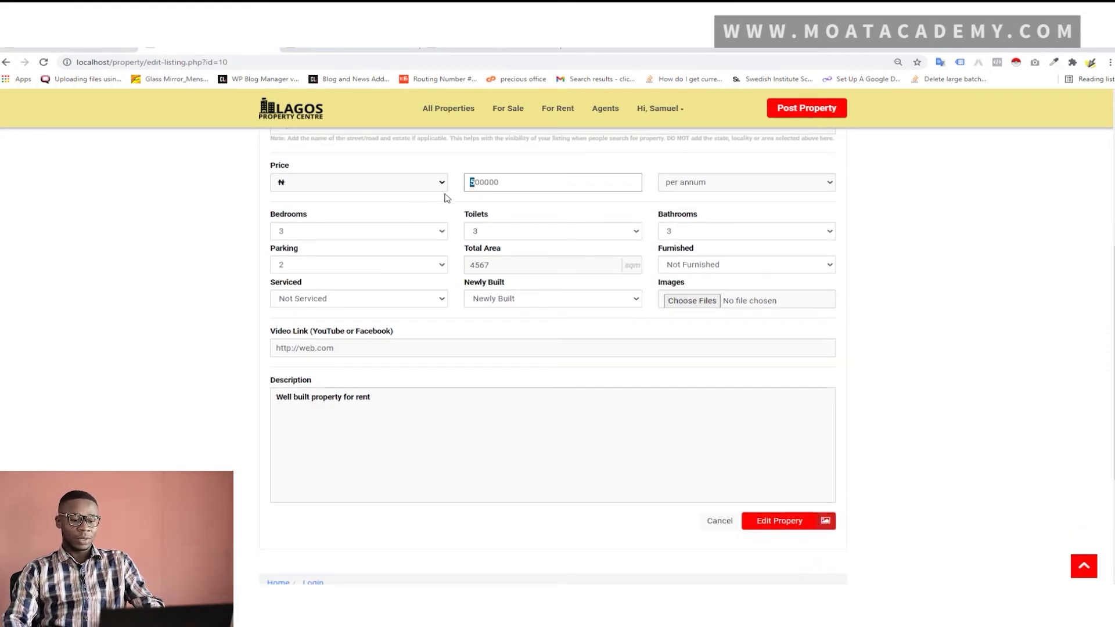
type("6")
scroll(503, 228, "up", 1)
scroll(504, 228, "up", 1)
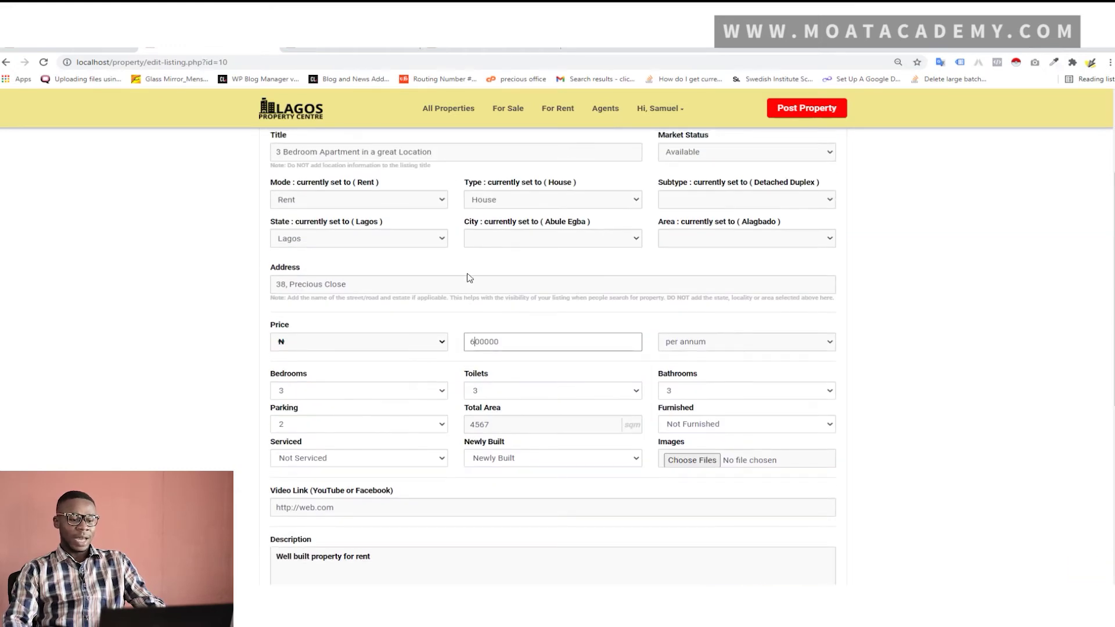
Reselect state Lagos, city and area Abule Egba, and save the edited listing
left_click(442, 243)
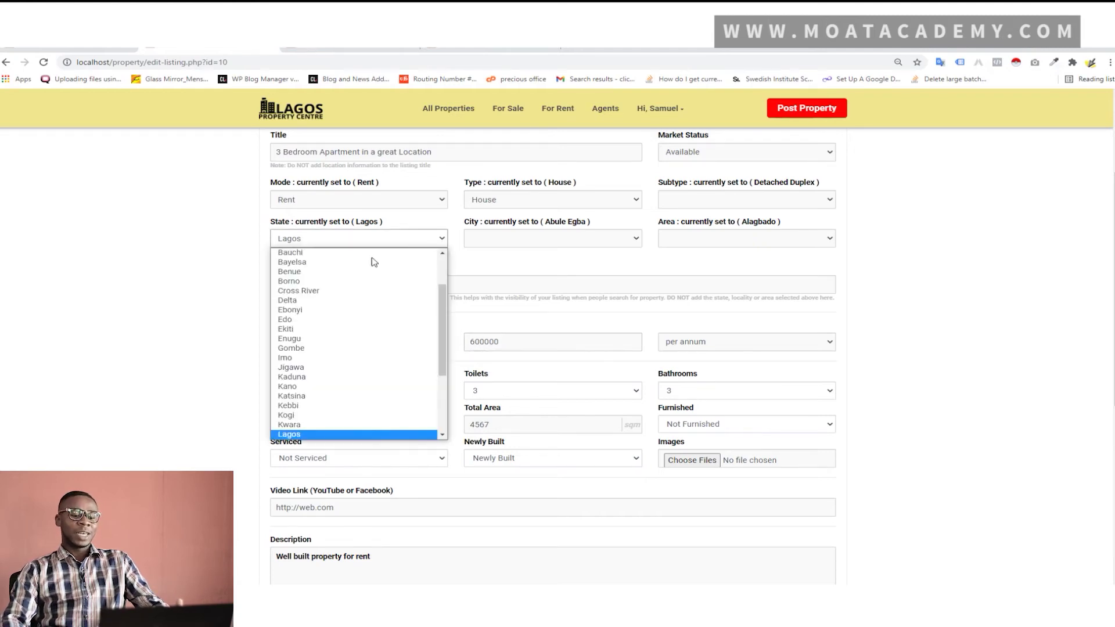
left_click(336, 342)
scroll(348, 366, "down", 3)
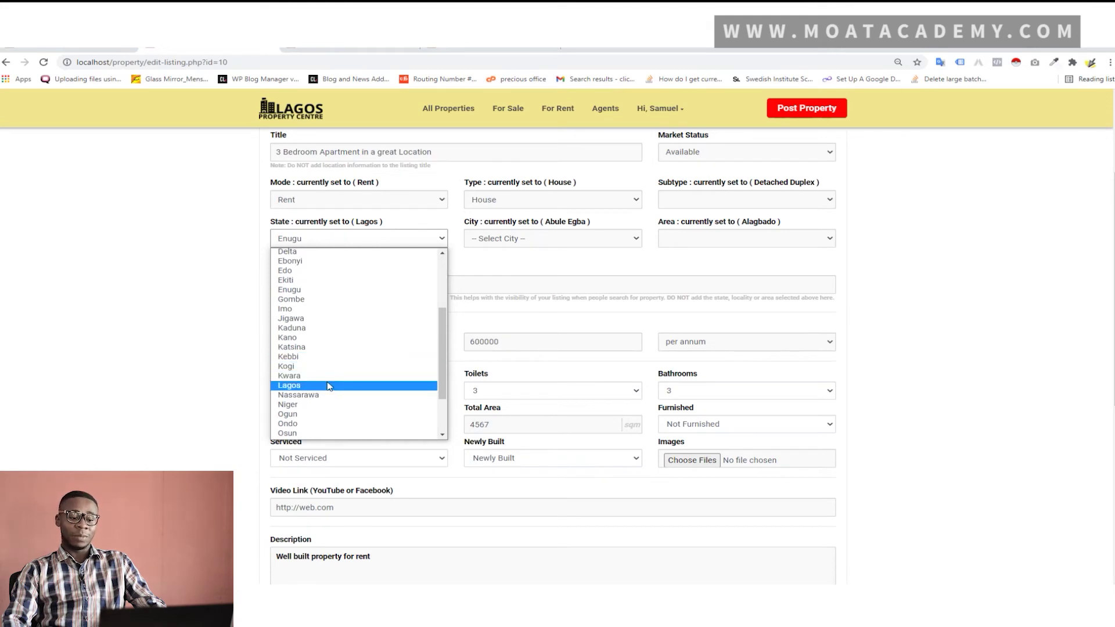
left_click(329, 386)
left_click(524, 239)
left_click(528, 266)
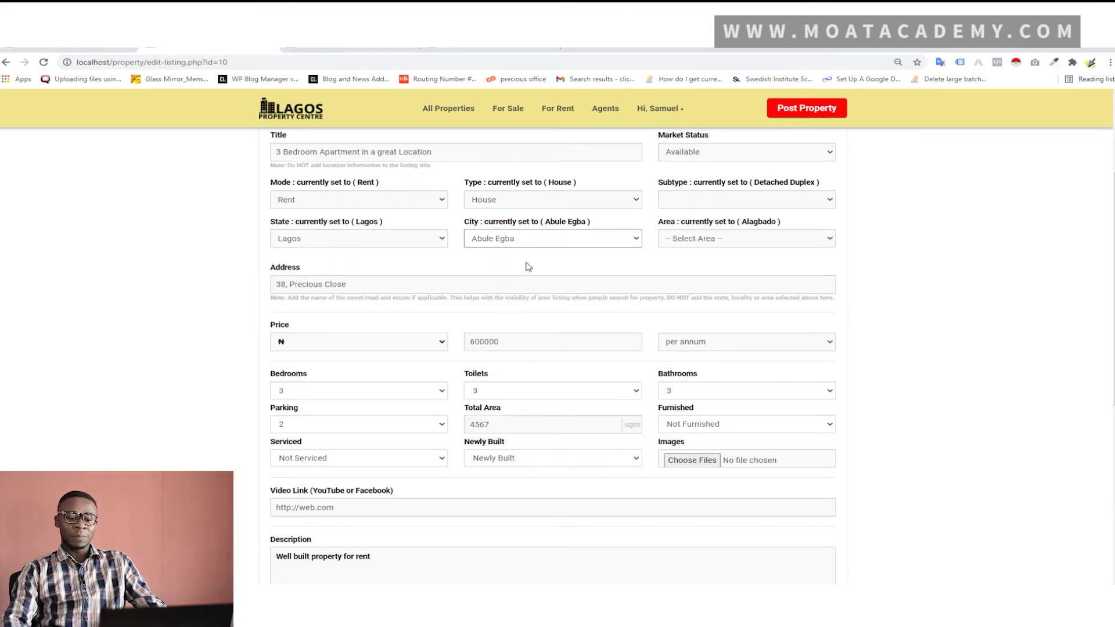
left_click(764, 238)
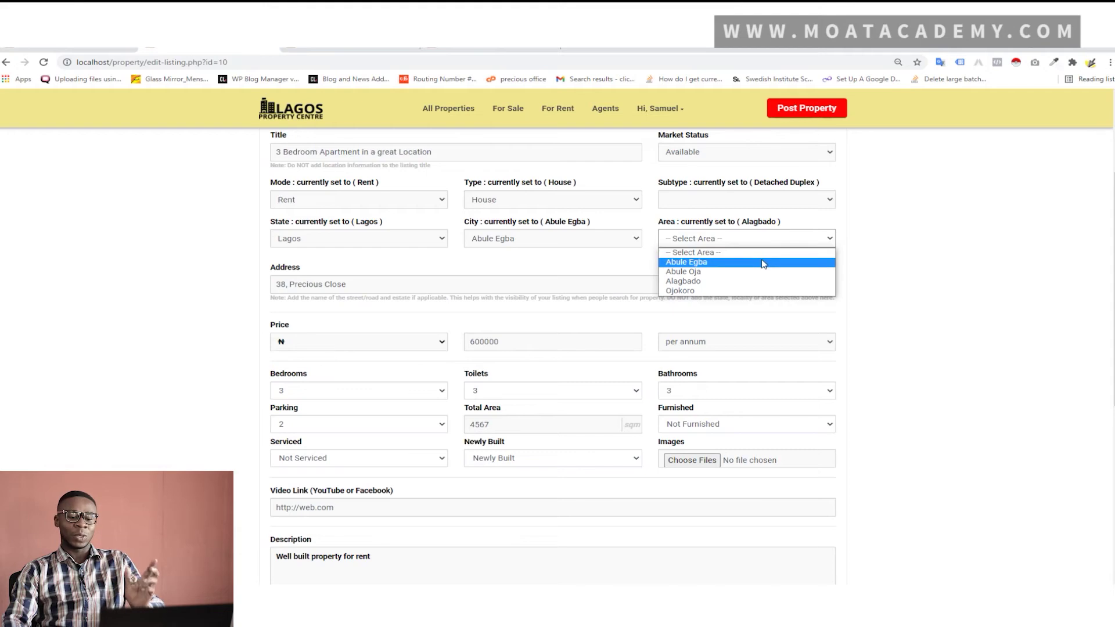
left_click(763, 263)
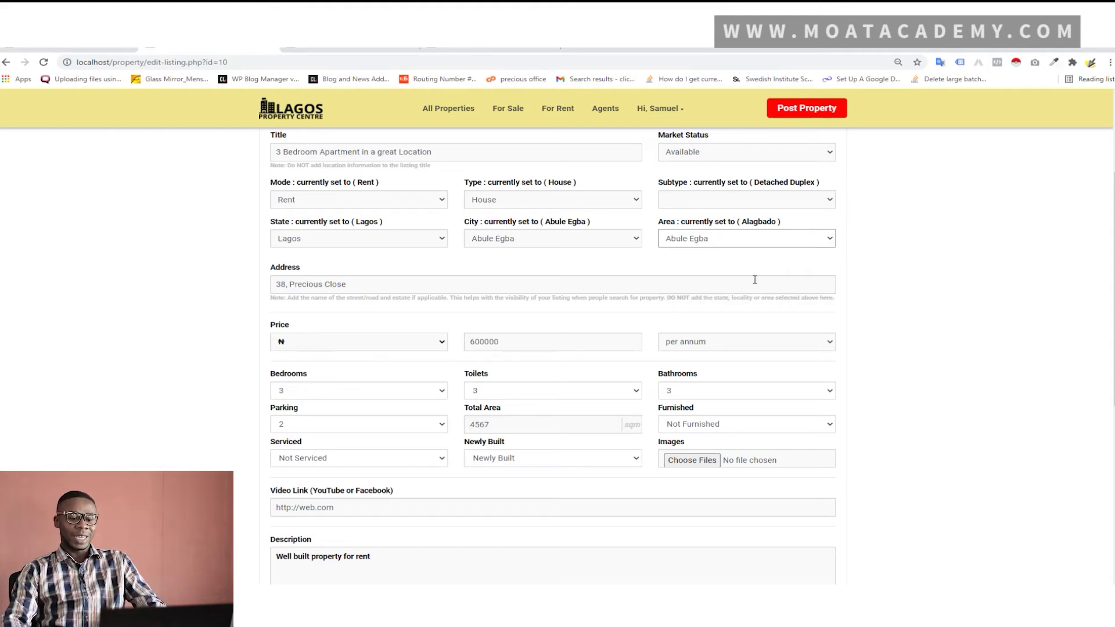
scroll(754, 277, "up", 1)
scroll(744, 282, "down", 1)
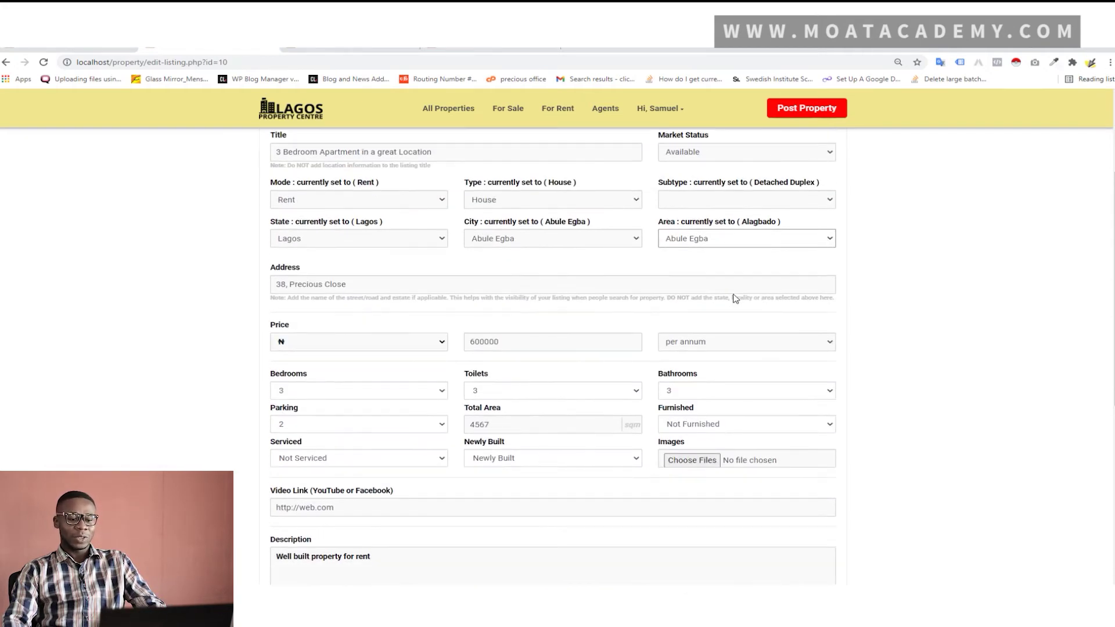
scroll(731, 286, "down", 5)
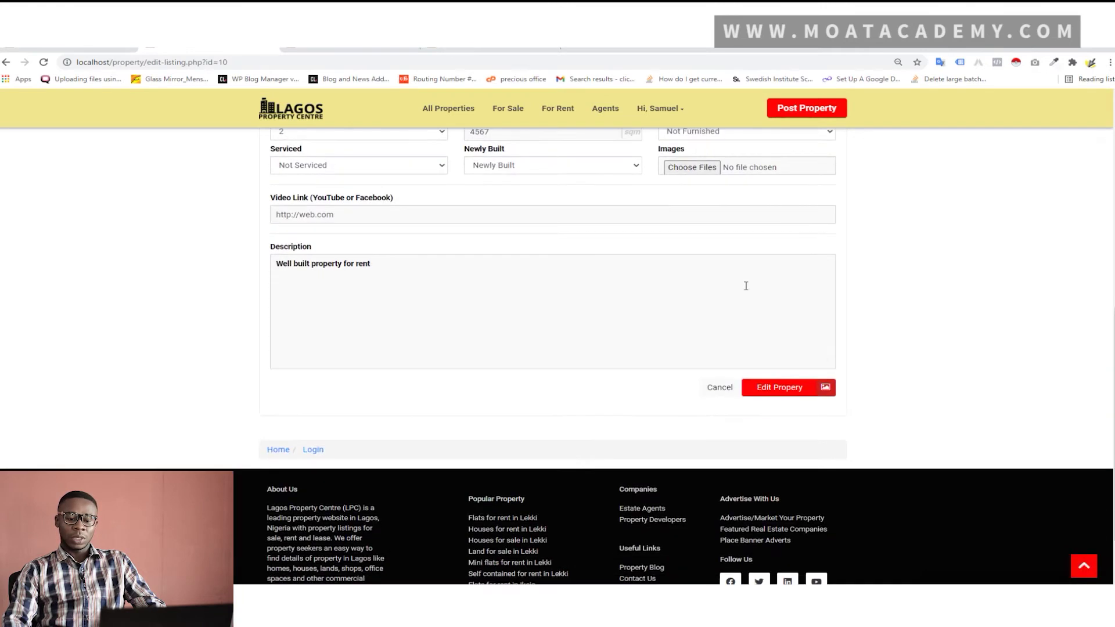
left_click(798, 363)
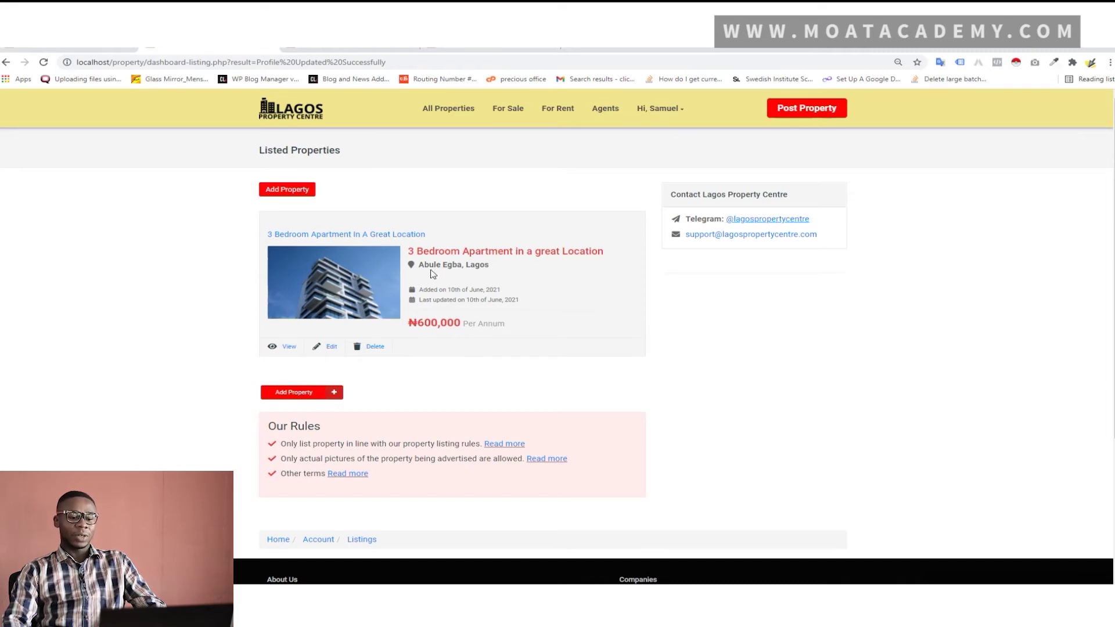
Check the saved listing's edit page in a new tab, close it, and switch to the admin browser window
right_click(386, 235)
left_click(422, 241)
left_click(336, 50)
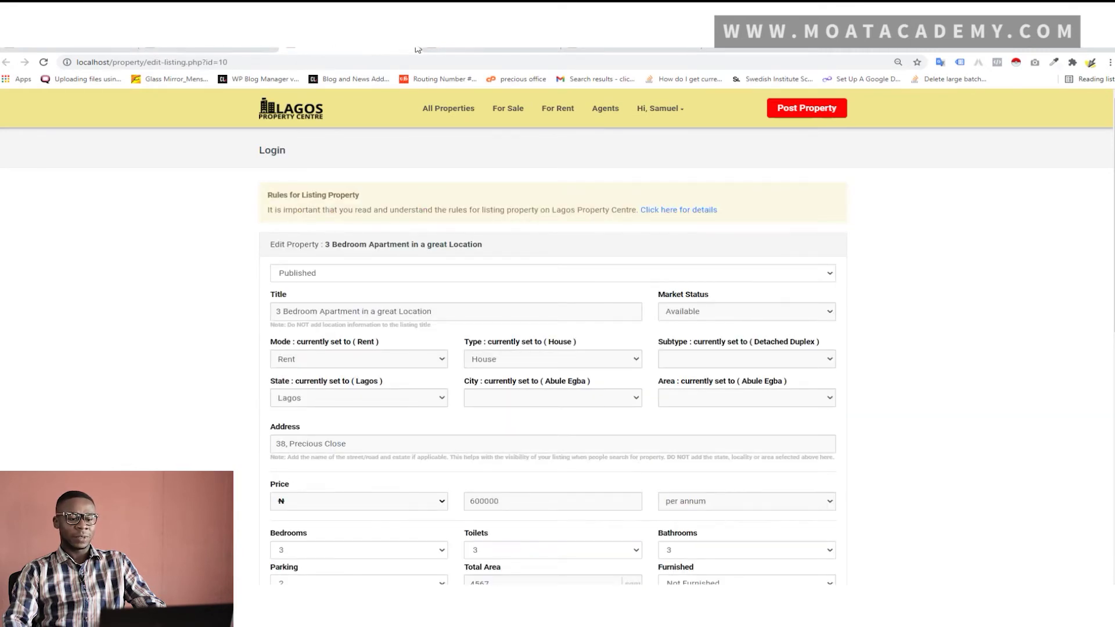
left_click(413, 49)
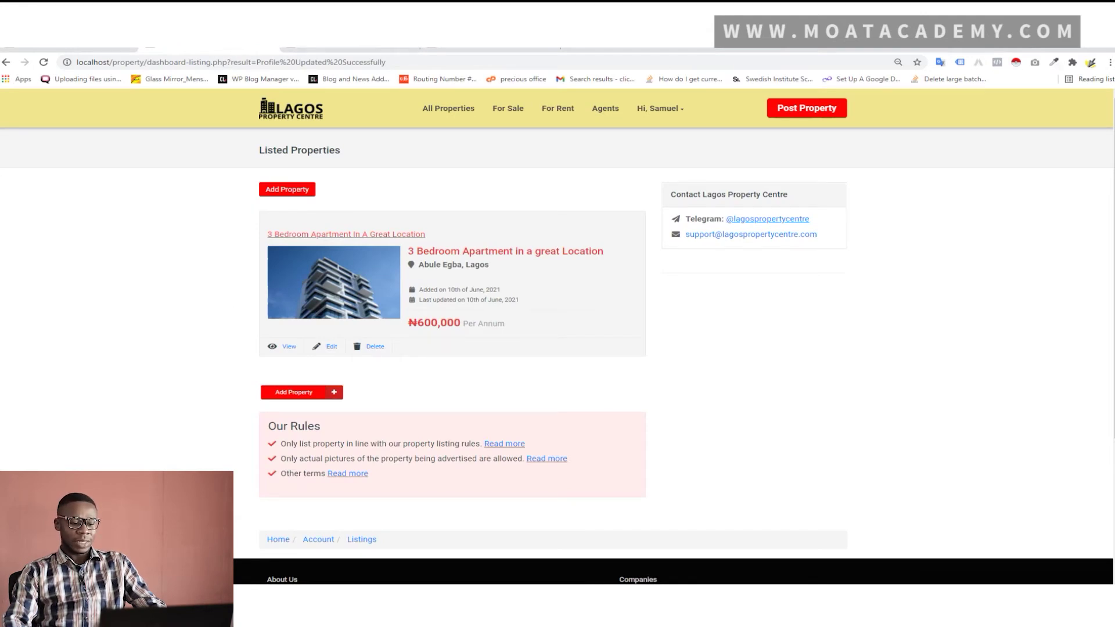
key("alt+Tab")
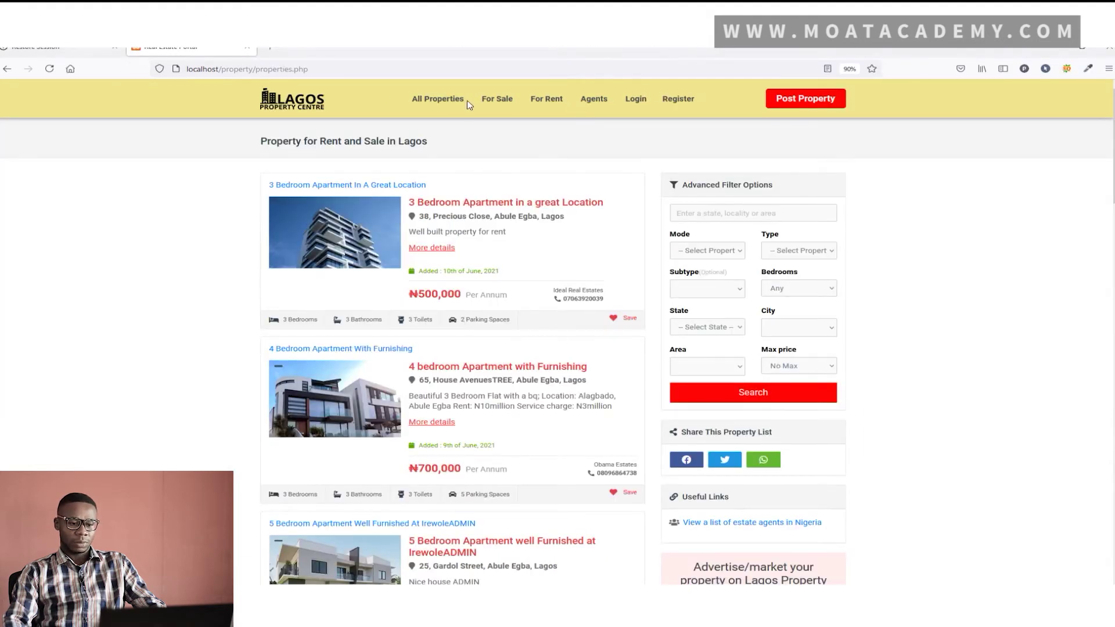
Reload the home page in the other browser so the 3 Bedroom Apartment shows ₦600,000
left_click(452, 100)
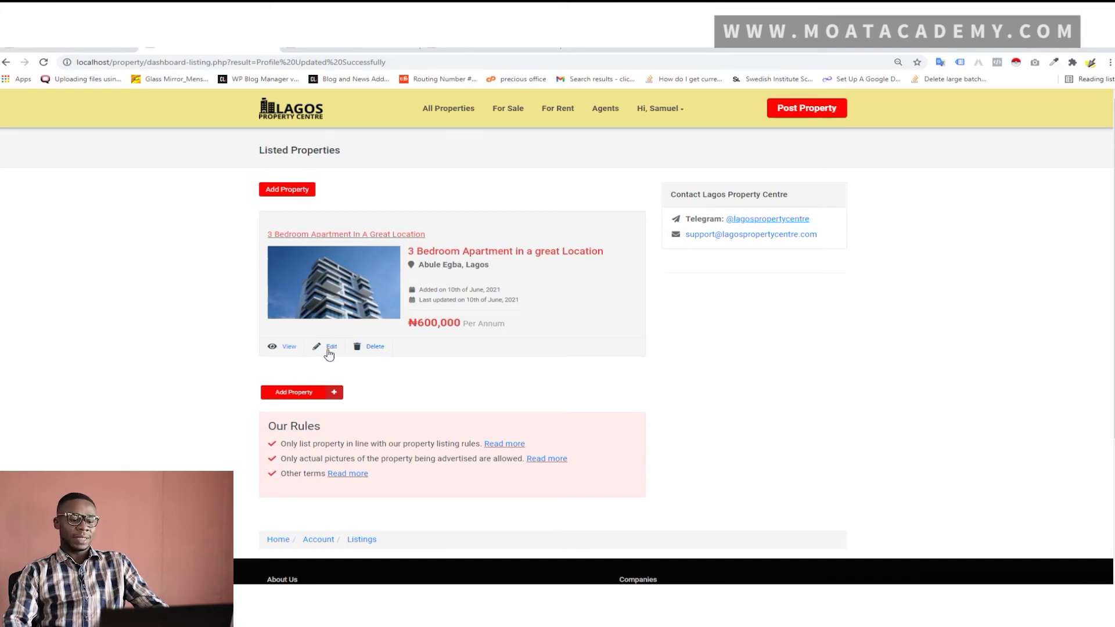
Delete the 3 Bedroom Apartment listing and confirm, leaving the agent's listings empty
left_click(374, 348)
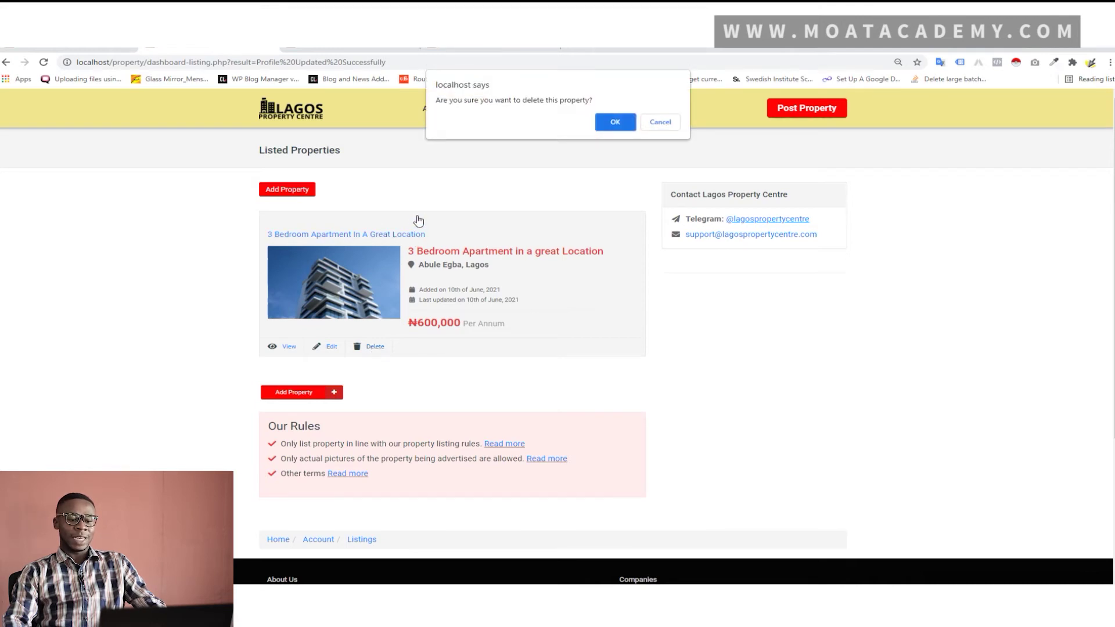
left_click(616, 125)
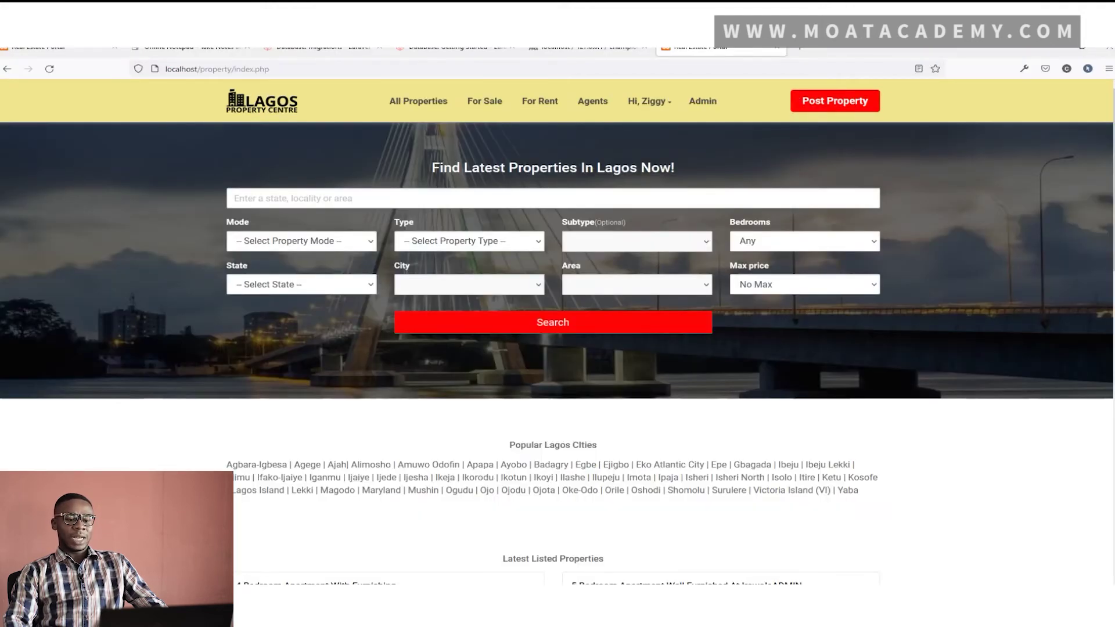
Reload the page and open the user's regular dashboard from the account menu
left_click(49, 69)
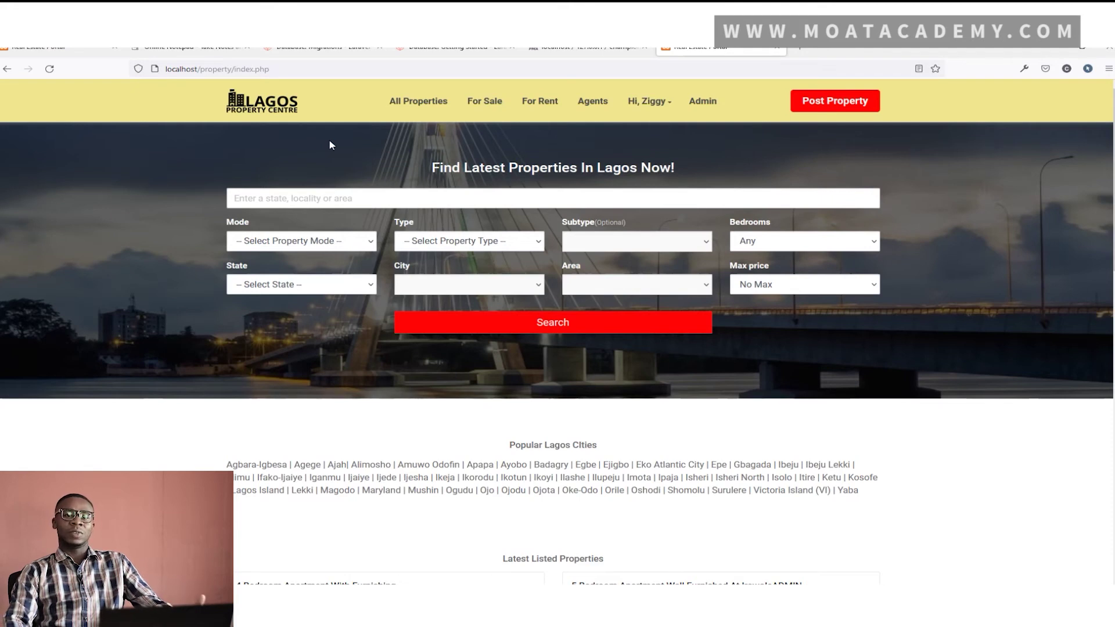
left_click(637, 102)
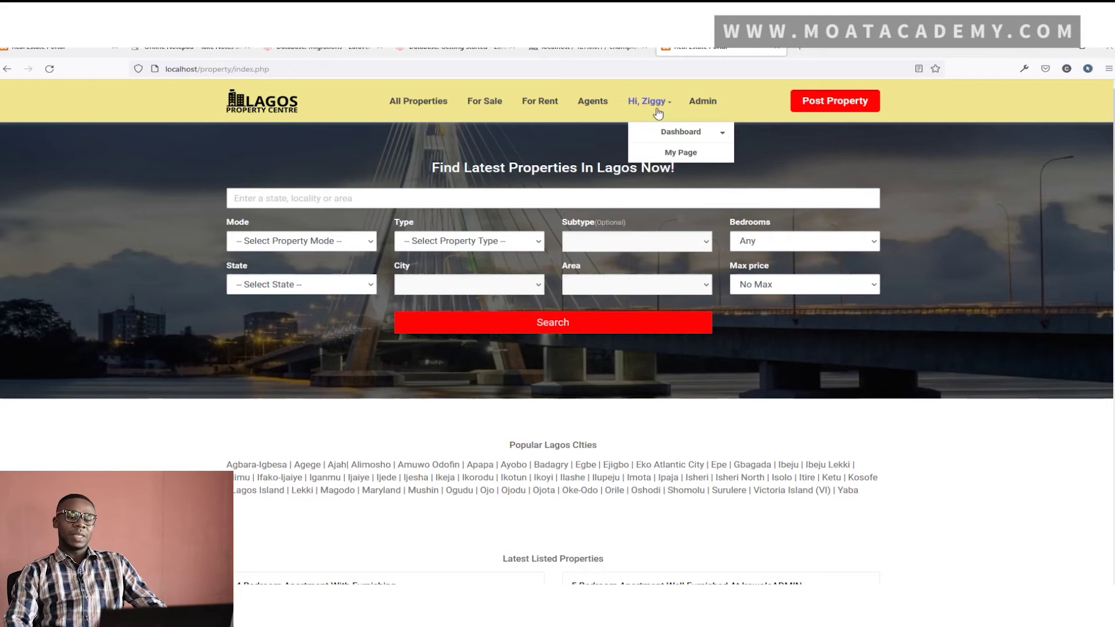
left_click(701, 105)
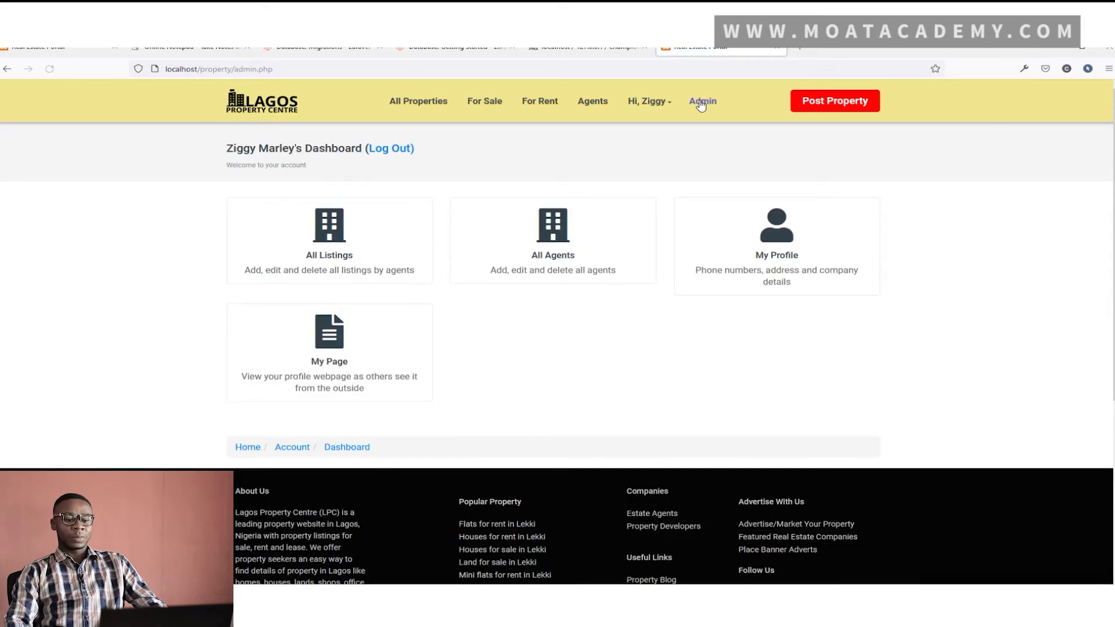
mouse_move(657, 109)
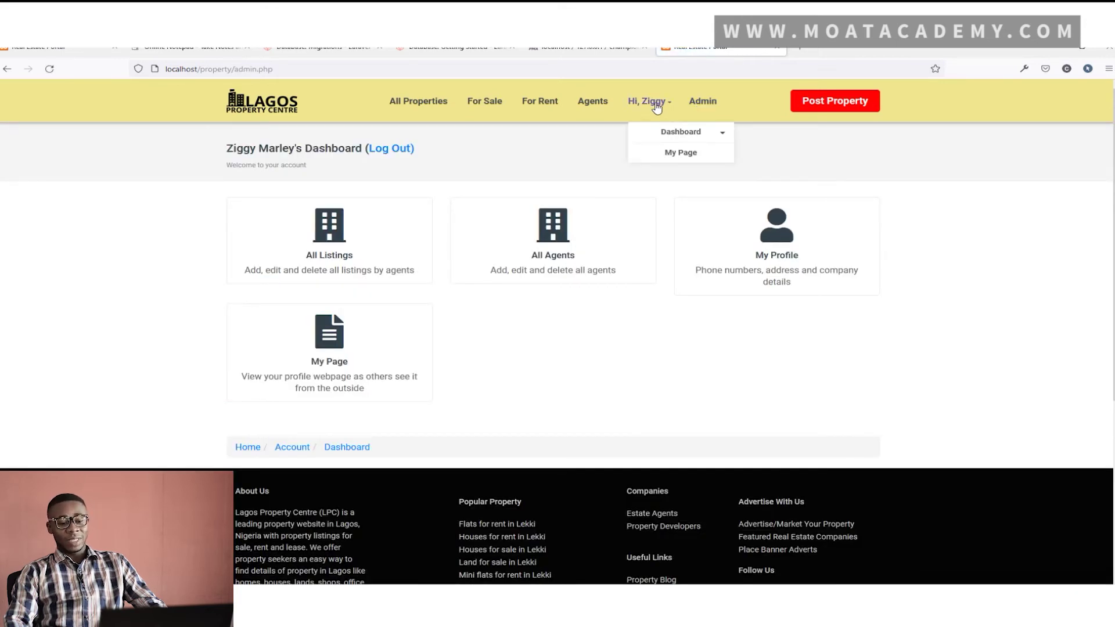
left_click(666, 131)
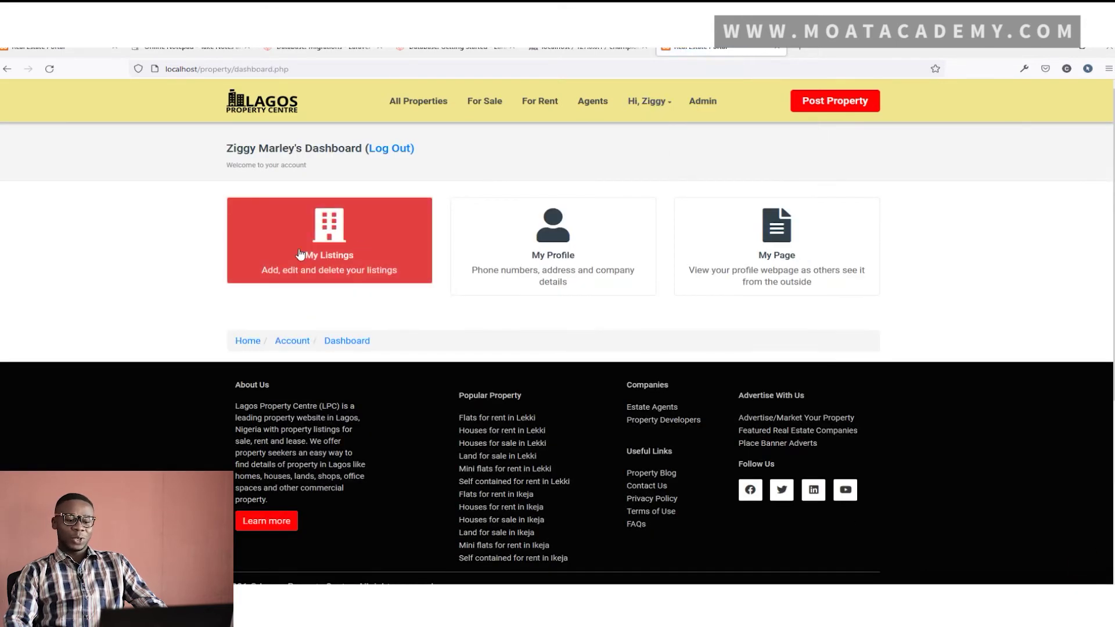
Check the user's own listings, then open the admin table of all agents' listings
right_click(323, 252)
left_click(280, 240)
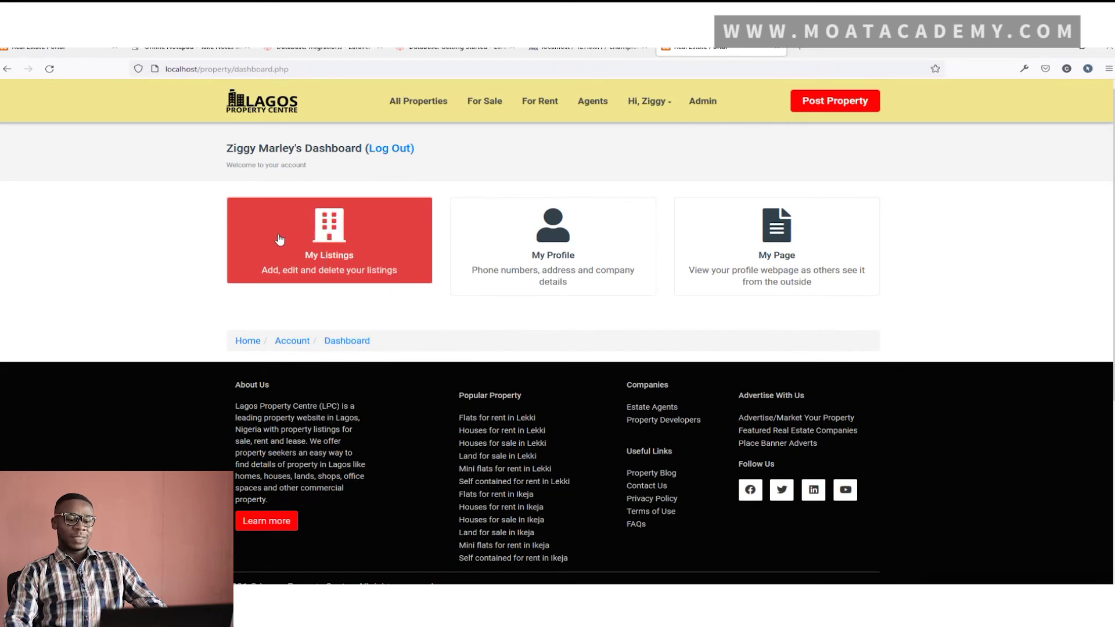
left_click(280, 240)
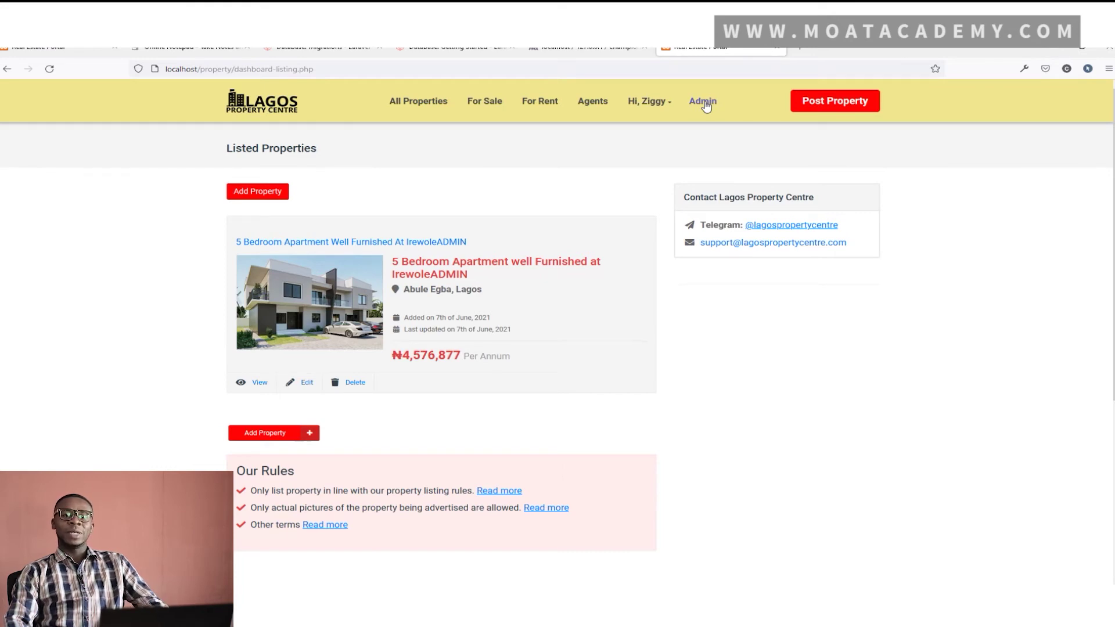
left_click(702, 102)
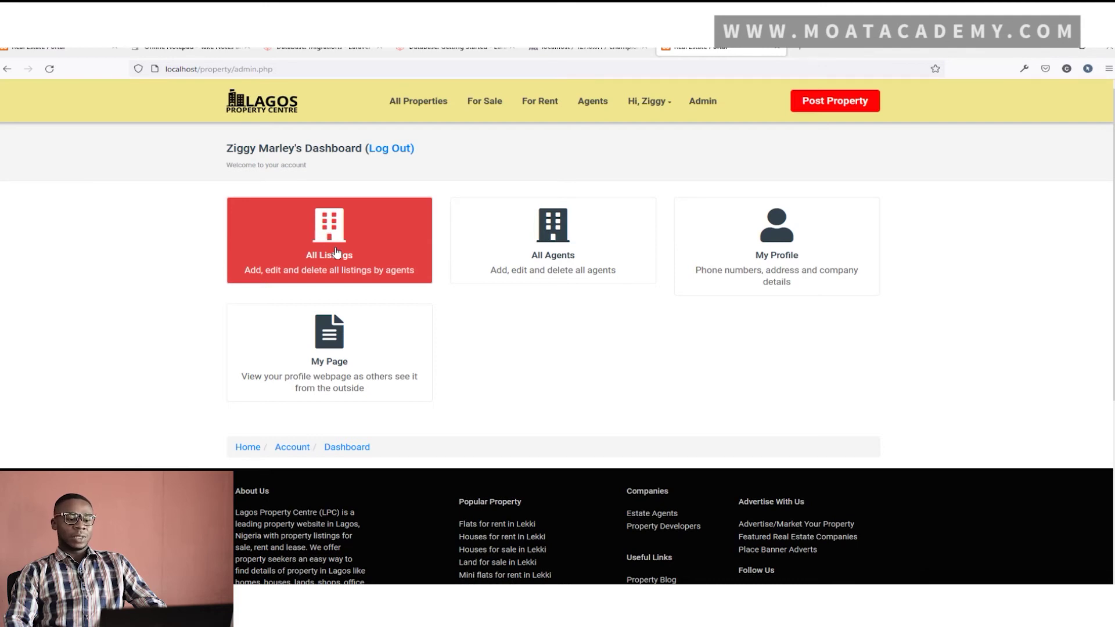
left_click(337, 252)
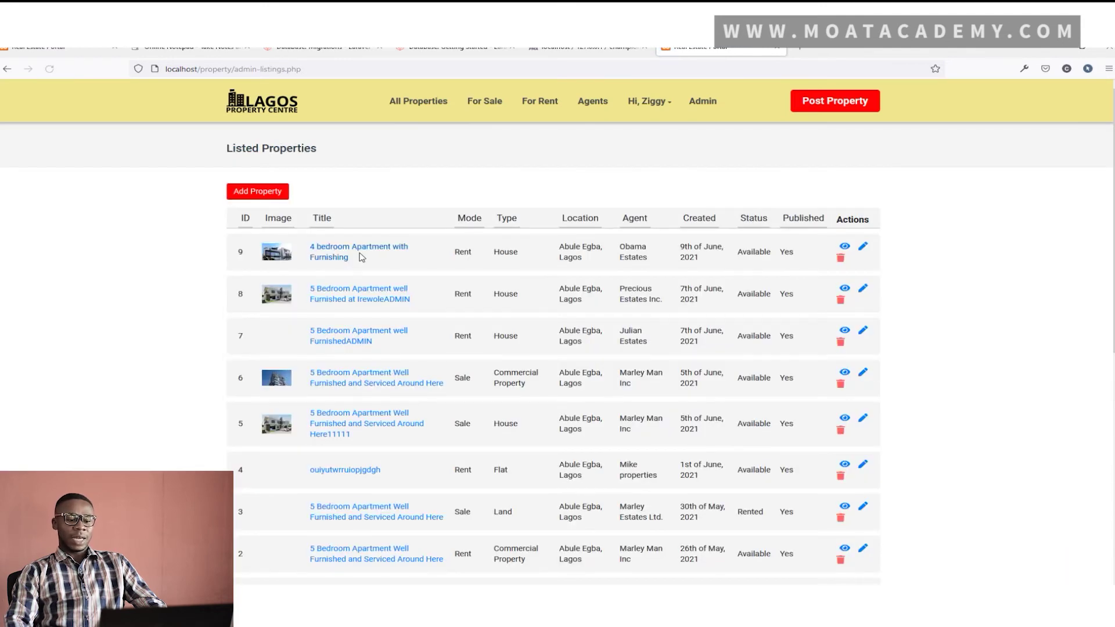
View listing 9's property page, then return to the admin All Listings table
scroll(378, 257, "down", 2)
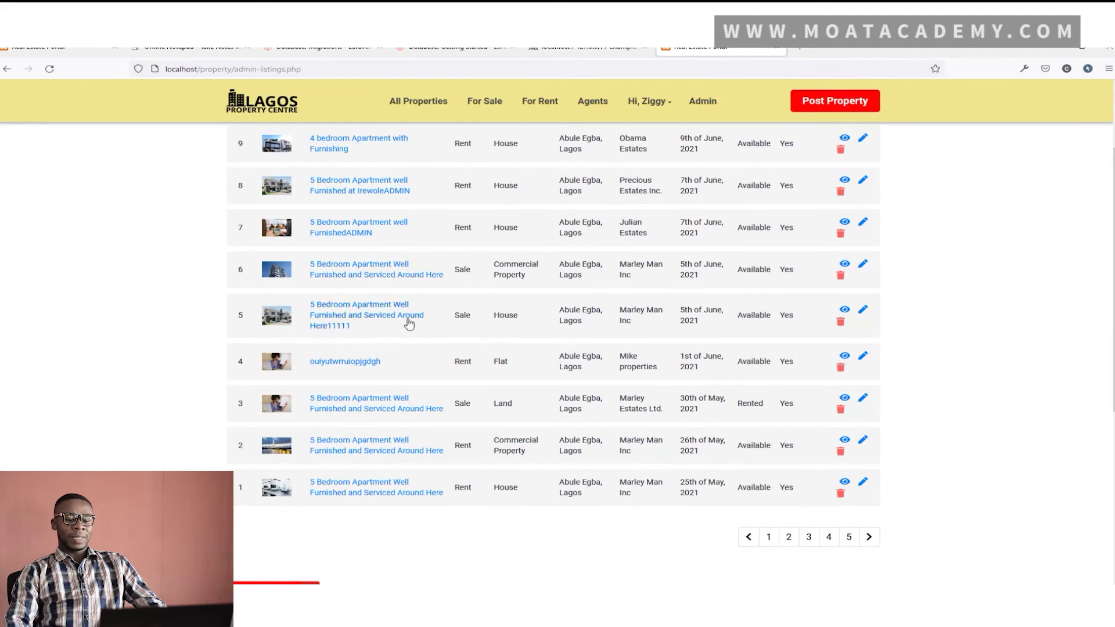
scroll(406, 334, "up", 2)
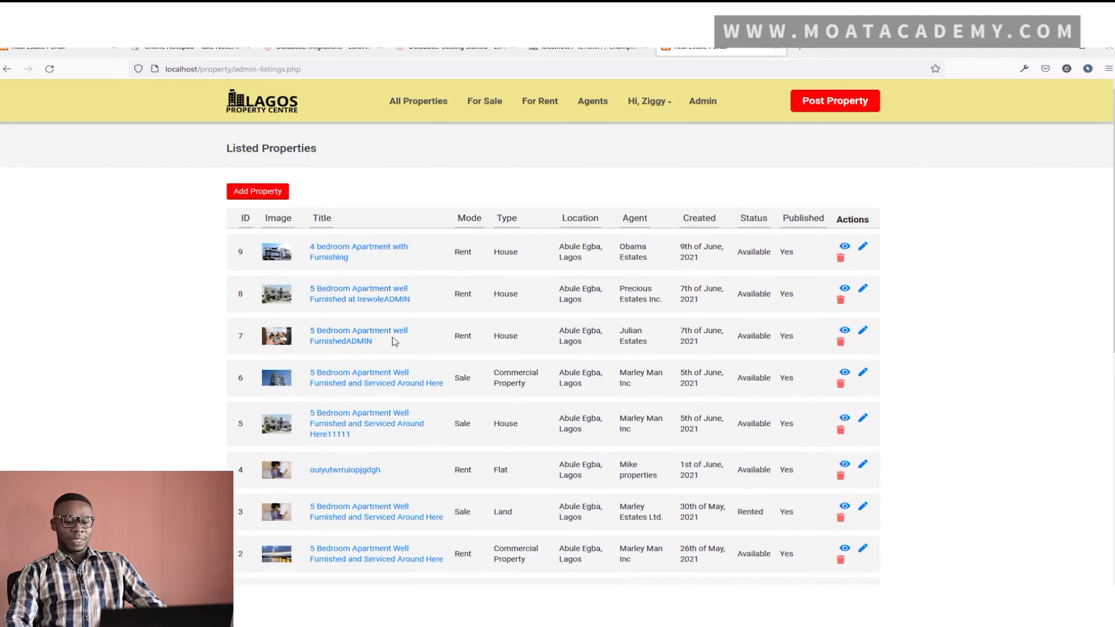
scroll(395, 339, "down", 2)
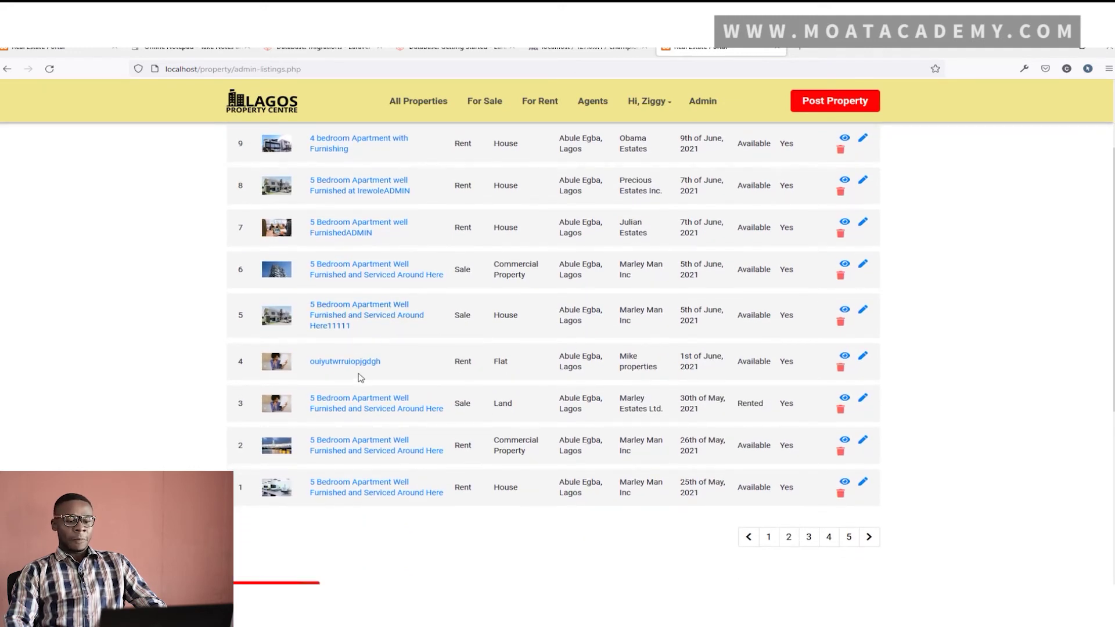
scroll(366, 373, "up", 2)
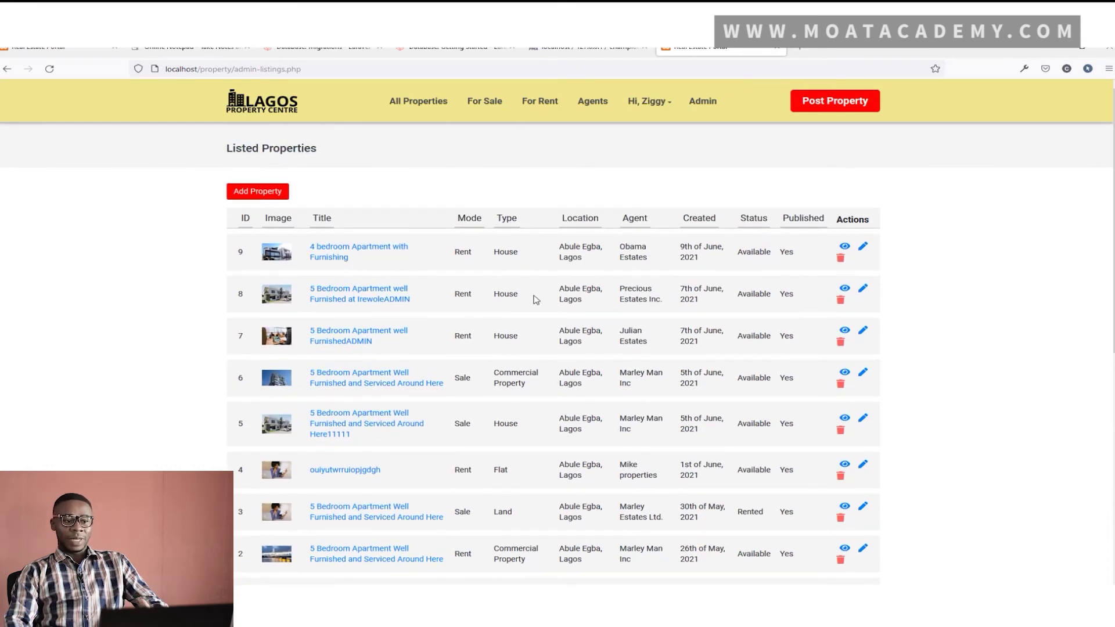
right_click(846, 253)
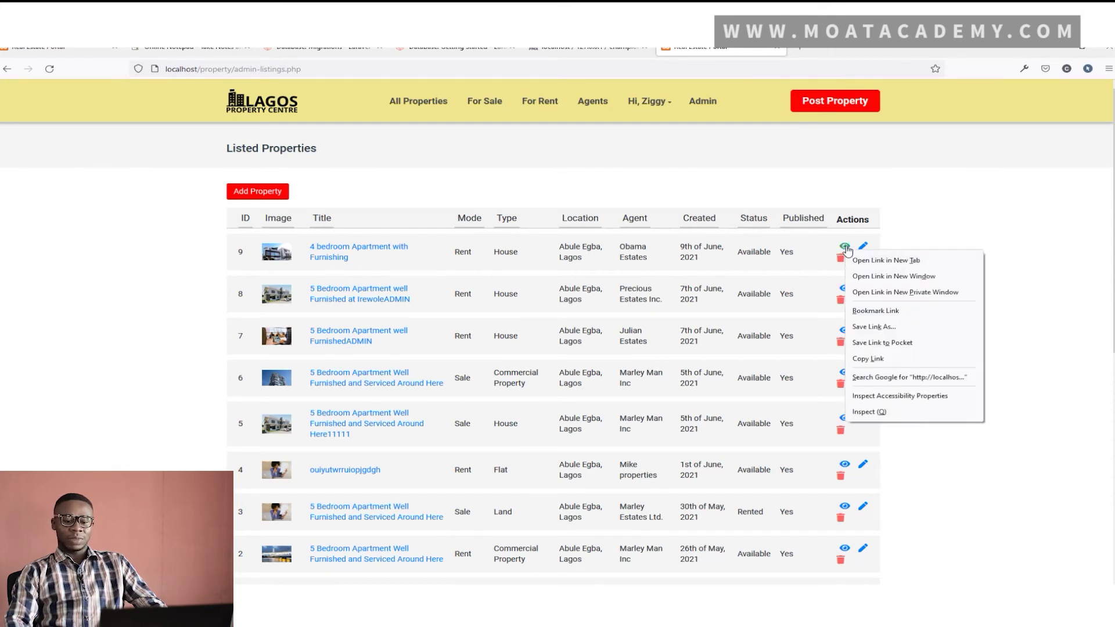
key("Escape")
left_click(845, 247)
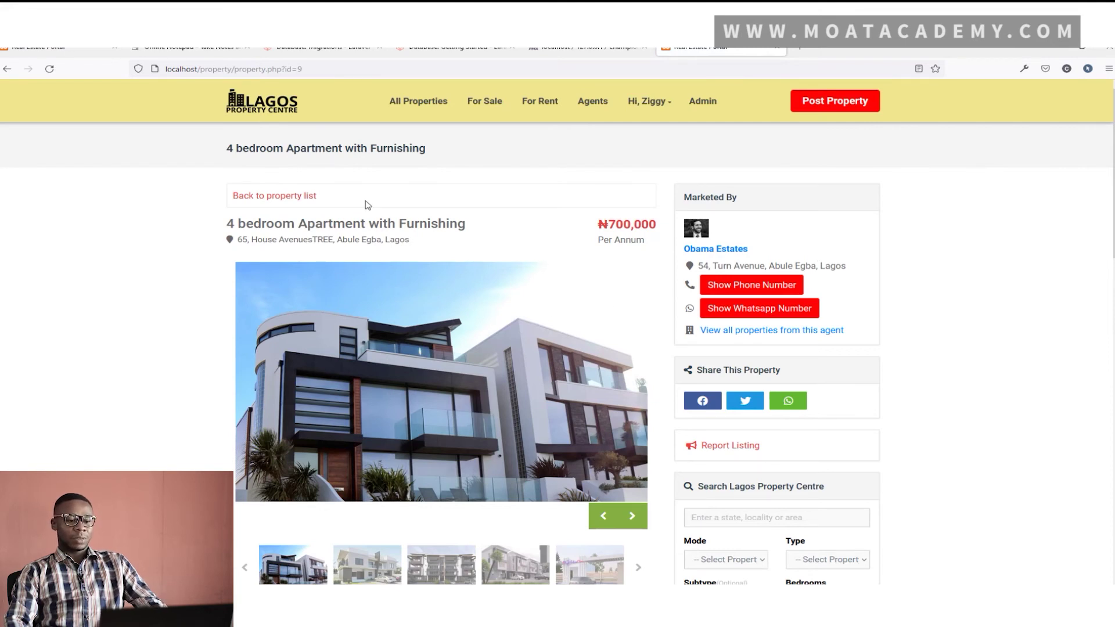
left_click(703, 102)
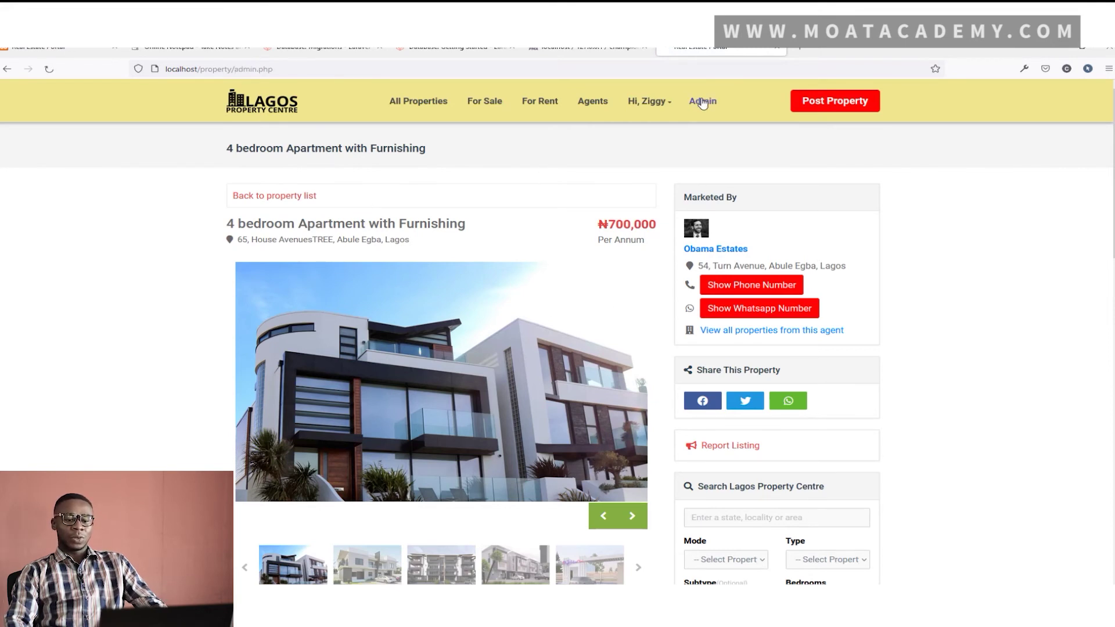
left_click(378, 264)
Remove listing 4 via its trash icon and confirm the deletion
scroll(683, 291, "down", 2)
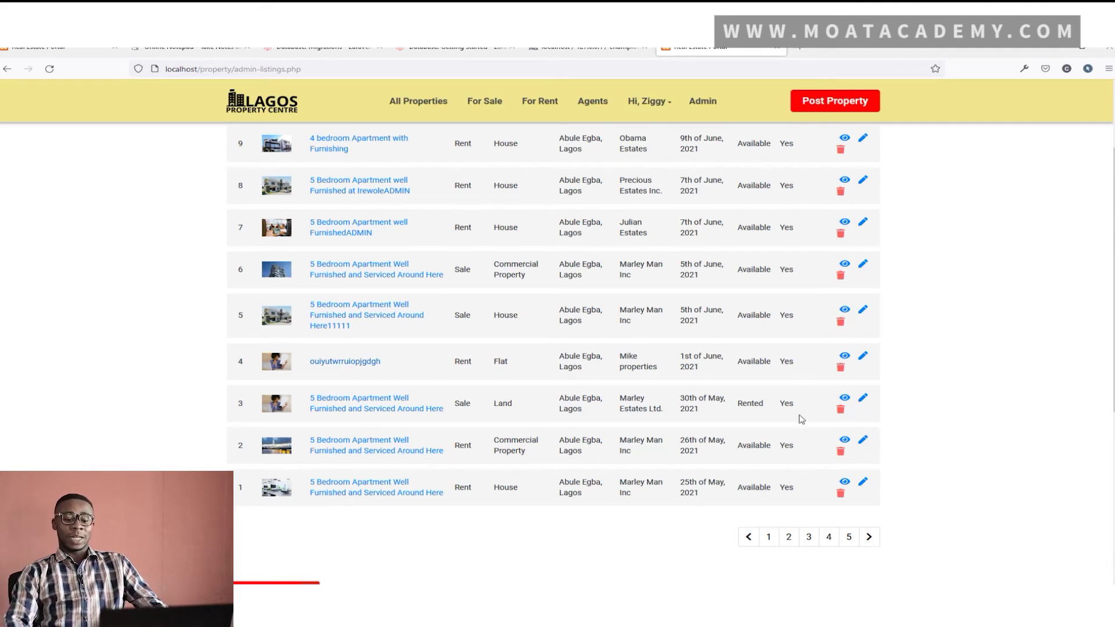
left_click(841, 369)
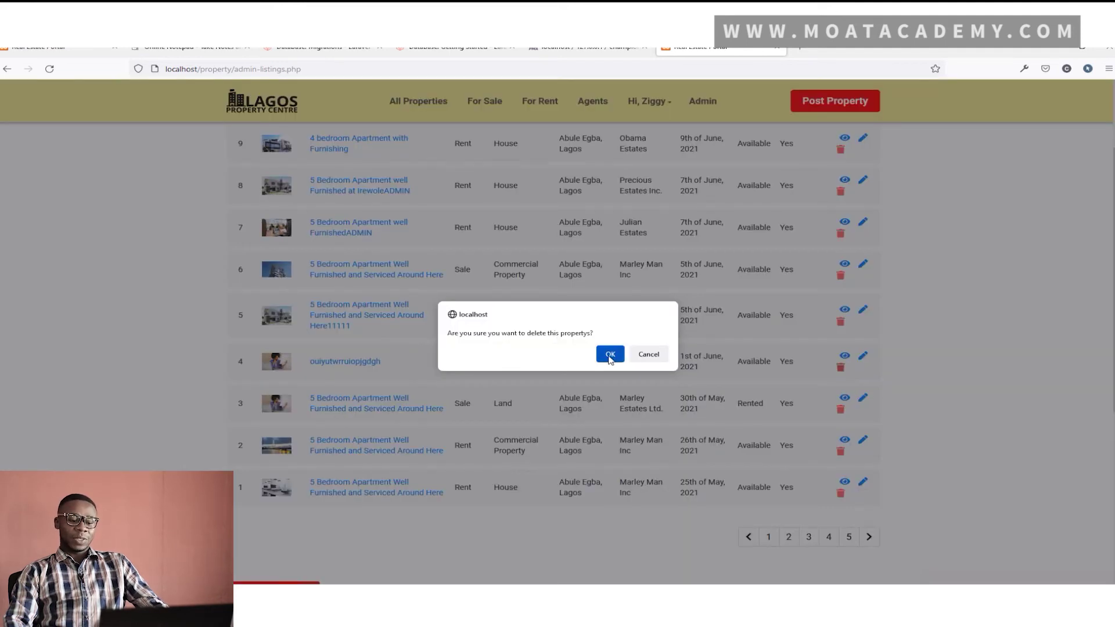
left_click(610, 355)
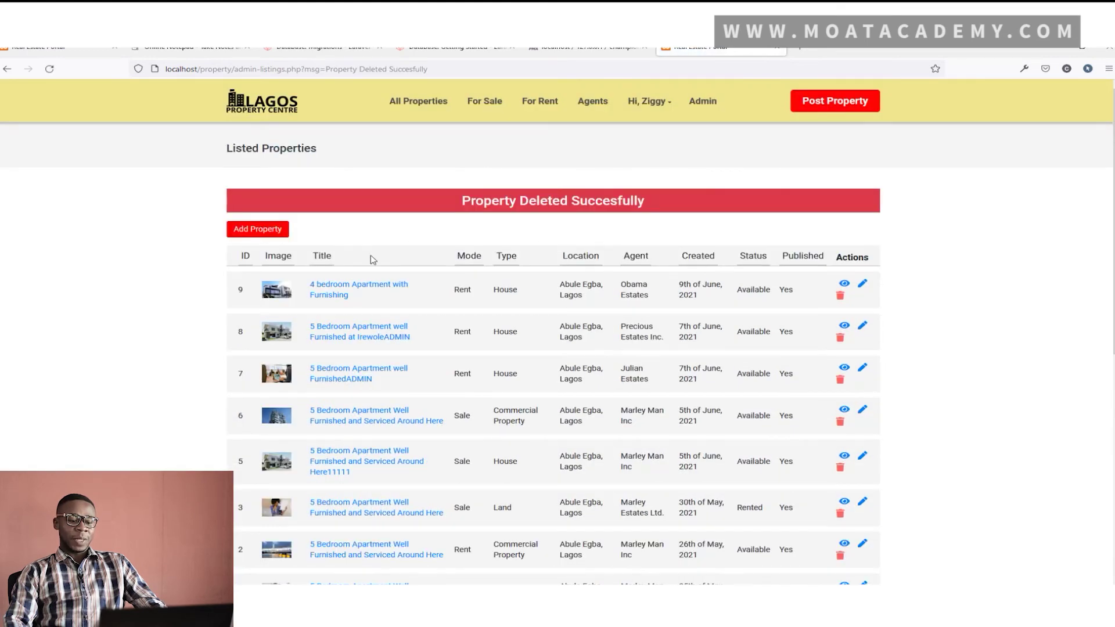
scroll(374, 449, "down", 2)
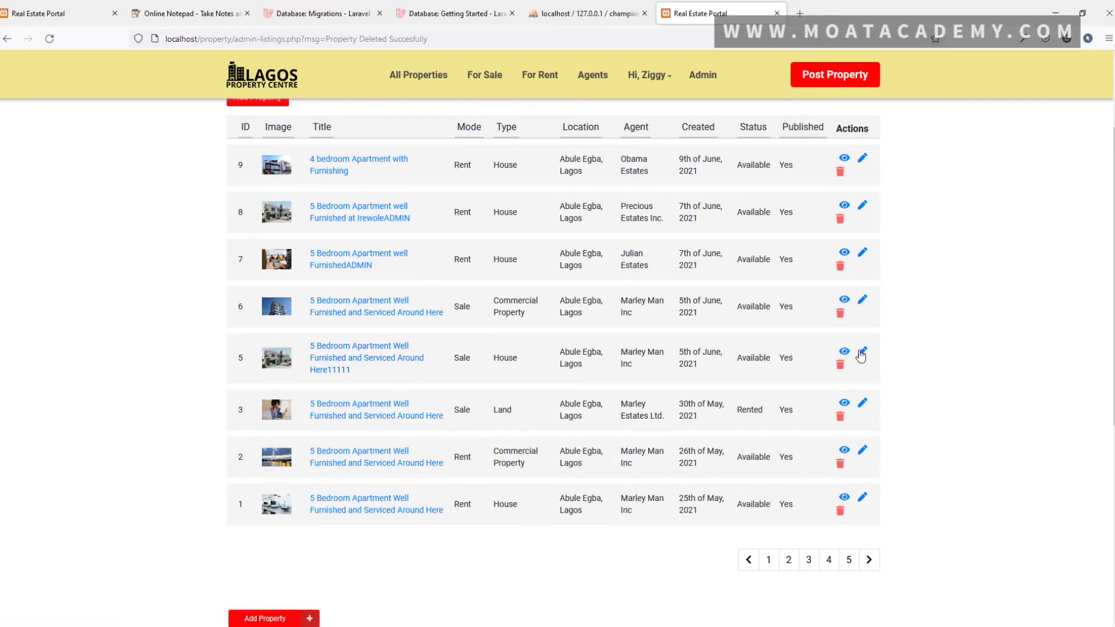
Open listing 5's edit form and replace the title's trailing 11111 with 'UPDATED NO'
left_click(864, 354)
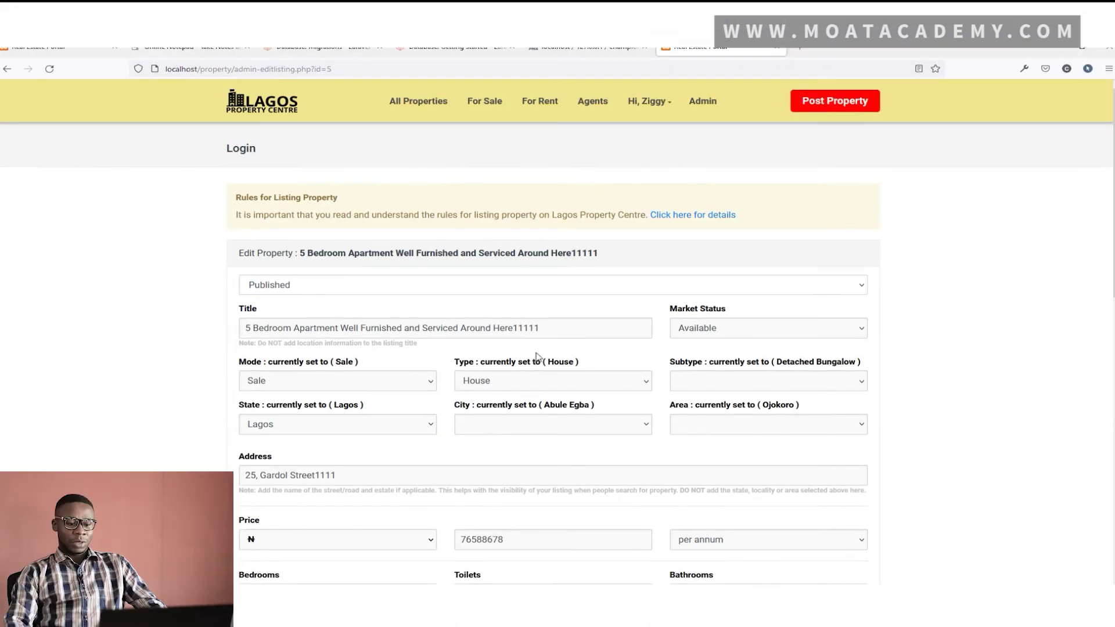
left_click_drag(513, 329, 569, 326)
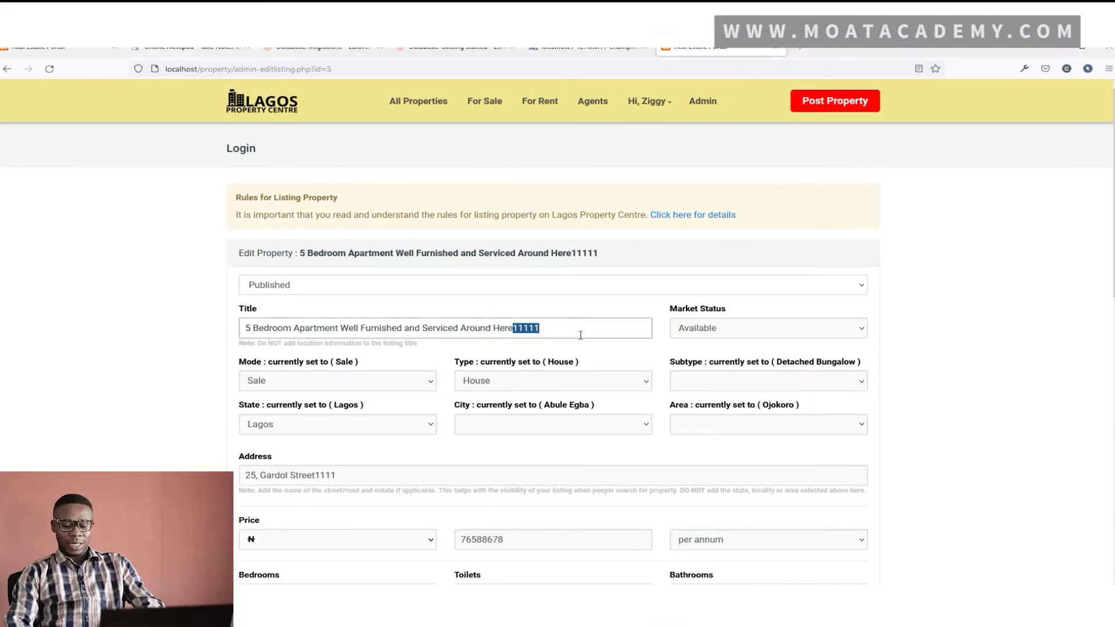
key("BackSpace")
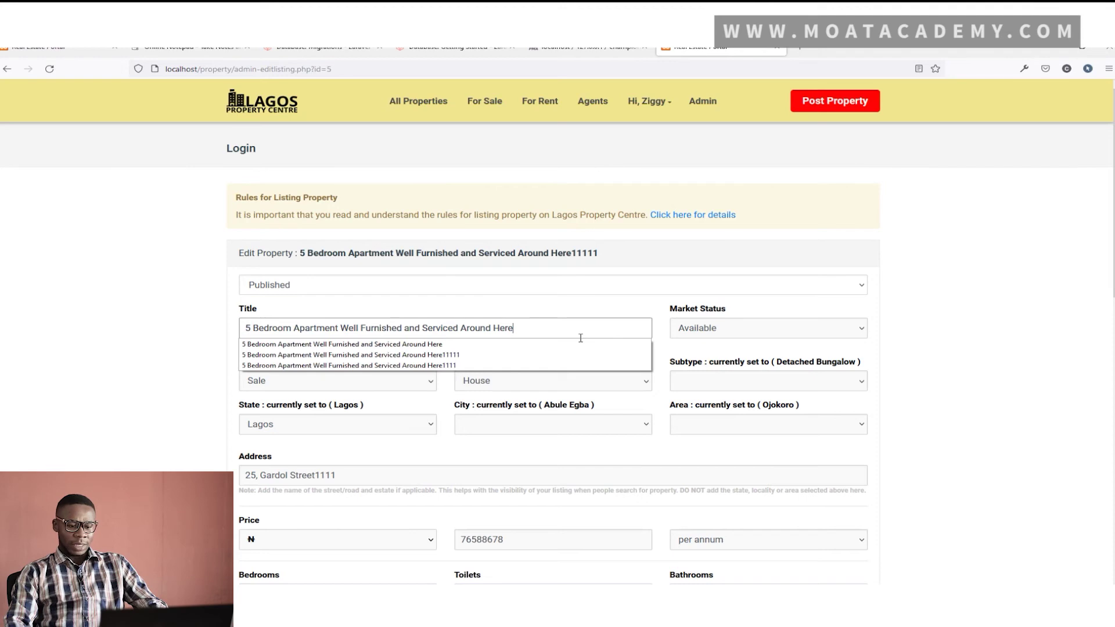
type("UPDATED NO")
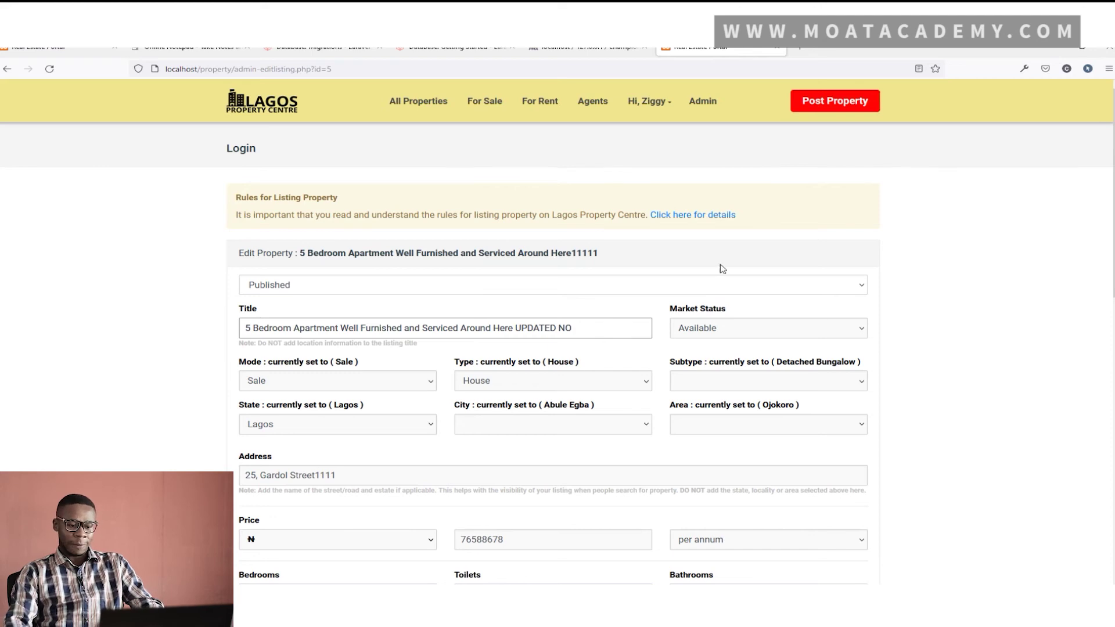
Set mode to Rent and location to Lagos, Abule Egba, area Abule Oja
left_click(327, 382)
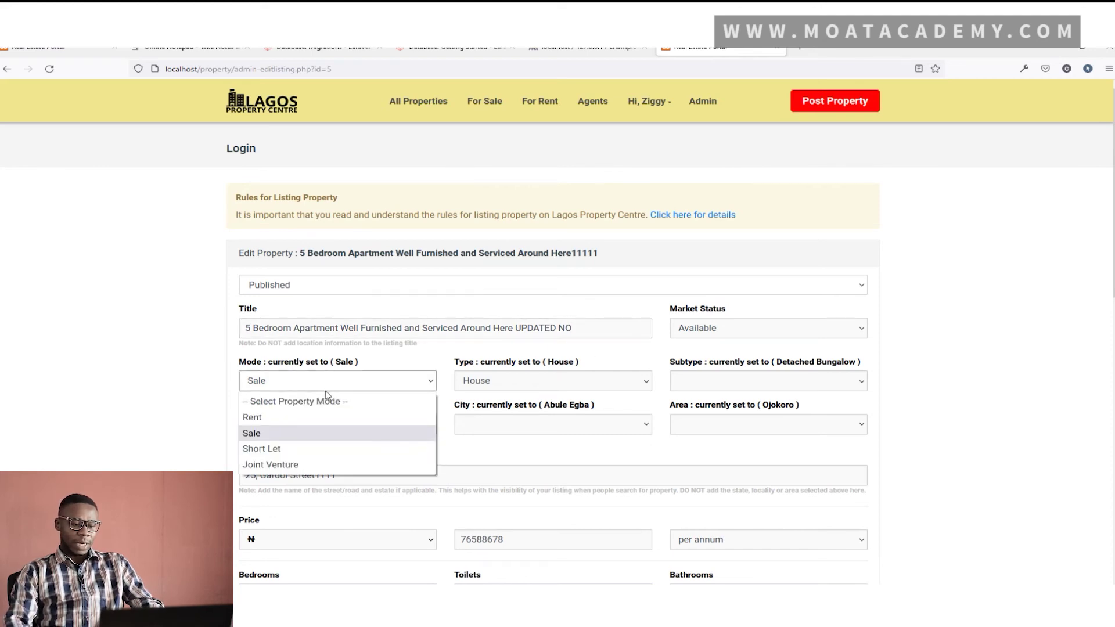
left_click(295, 420)
left_click(355, 429)
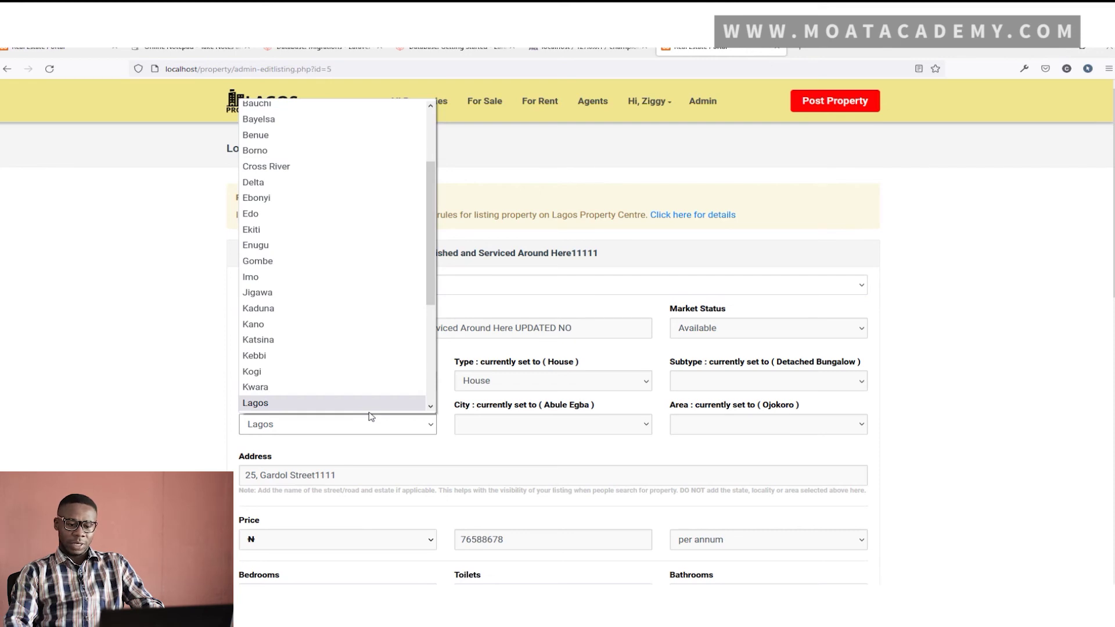
left_click(313, 388)
left_click(323, 428)
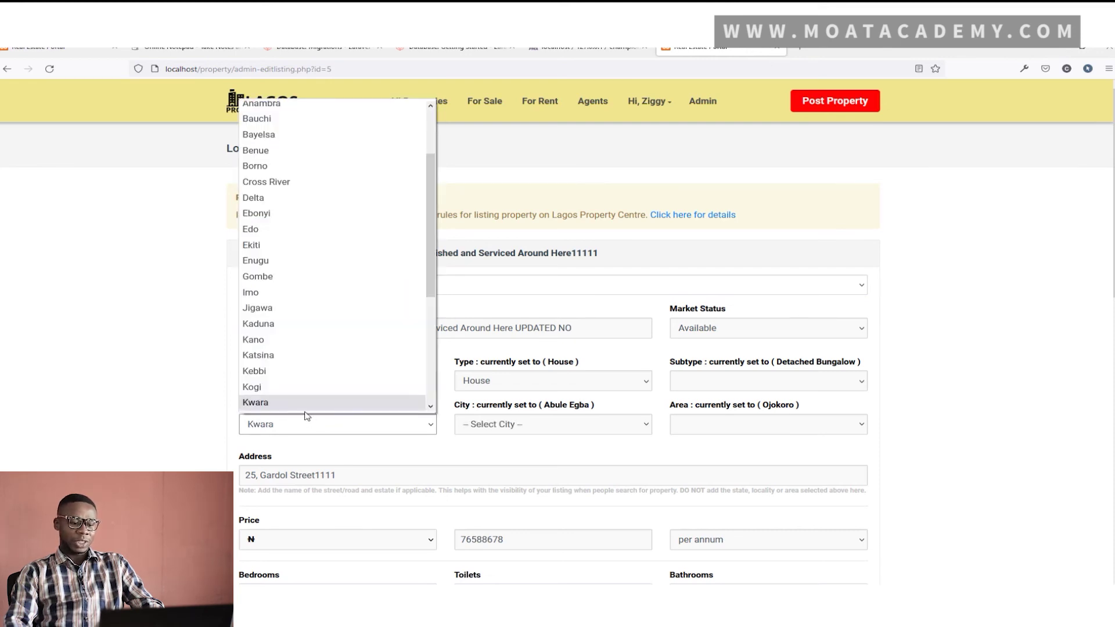
scroll(282, 387, "down", 3)
left_click(311, 309)
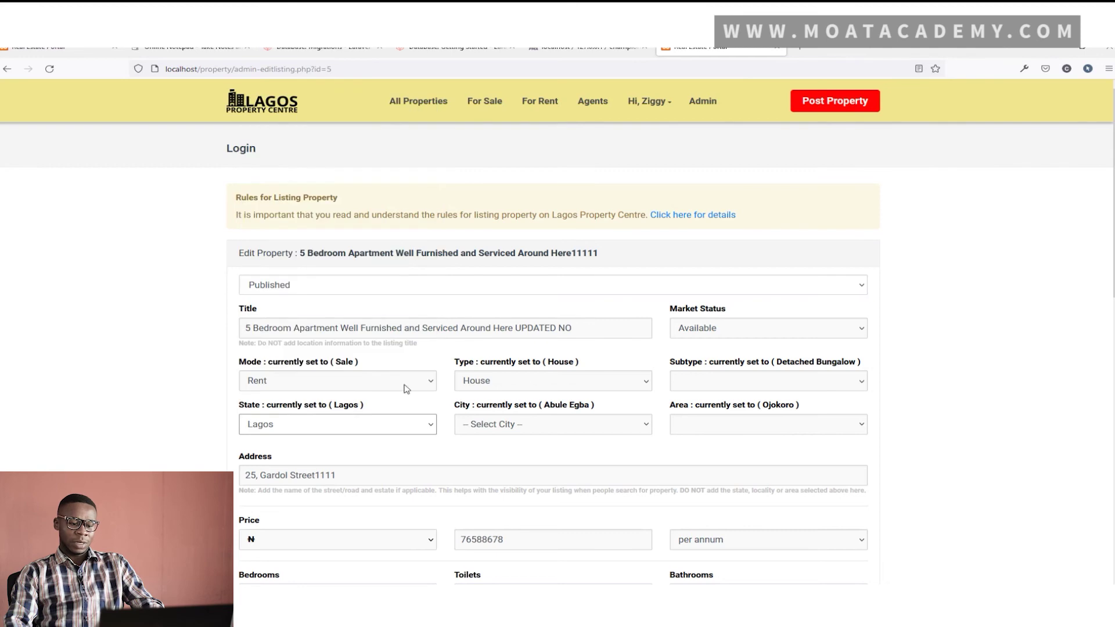
left_click(497, 427)
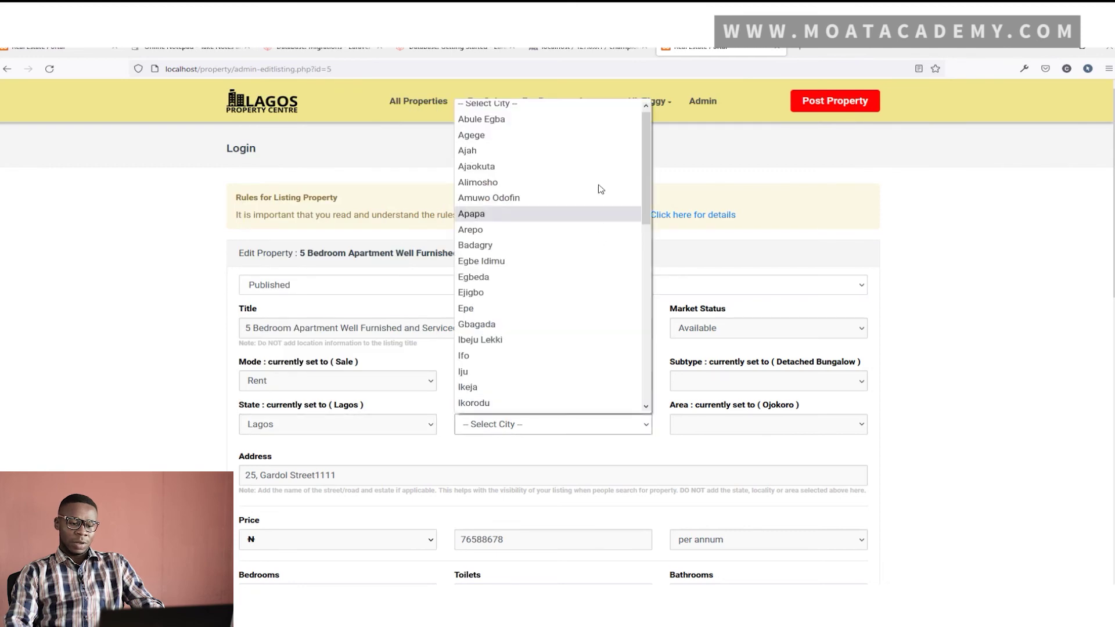
left_click(521, 132)
left_click(848, 429)
left_click(717, 482)
Change the address to '25, Irewole' and the price to 900000
scroll(431, 373, "down", 1)
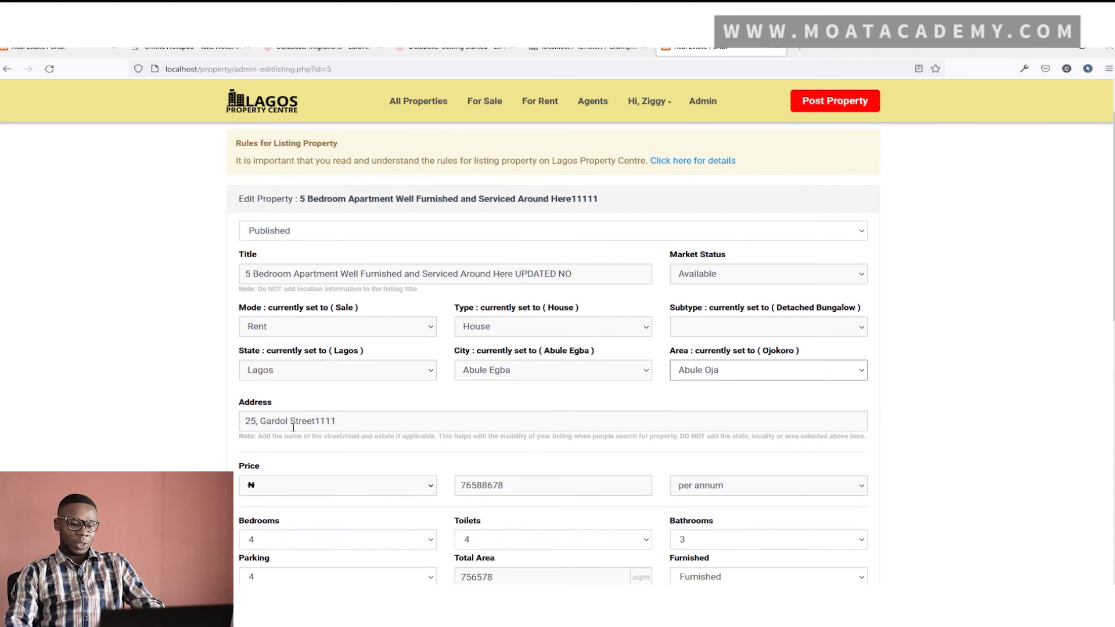
left_click(259, 423)
left_click_drag(266, 422, 368, 416)
key("BackSpace")
key("BackSpace")
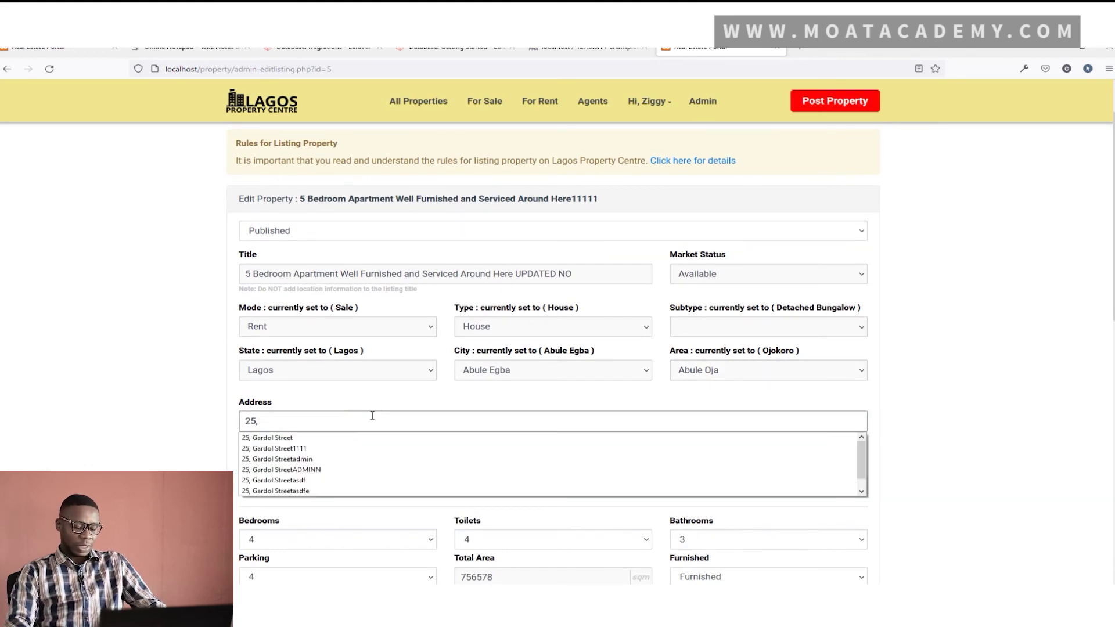
type("Irewole")
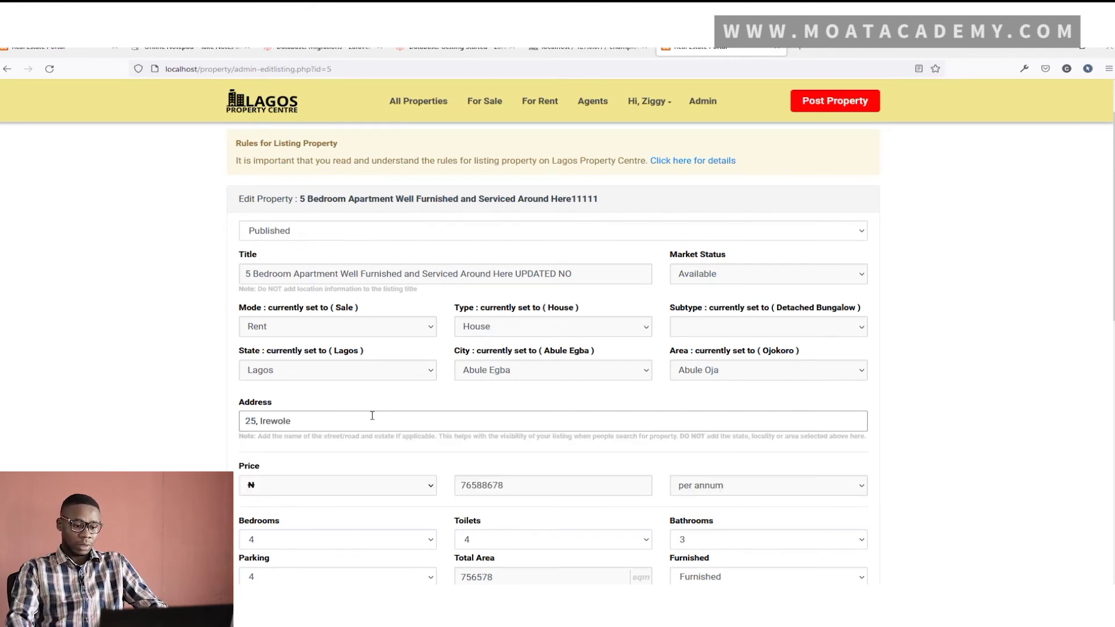
scroll(373, 415, "down", 3)
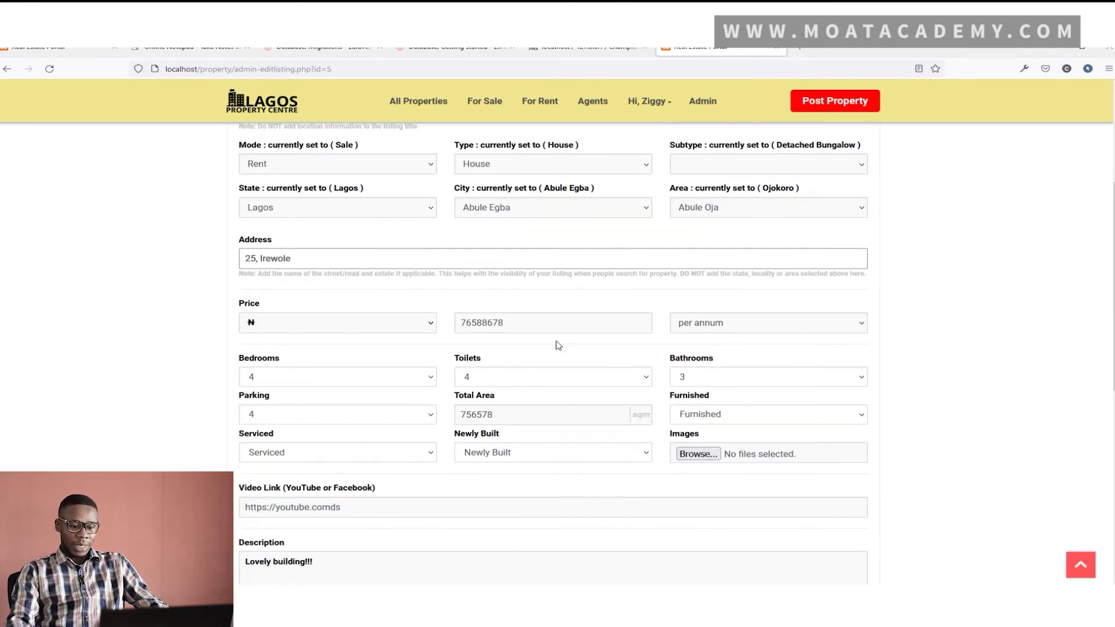
double_click(509, 324)
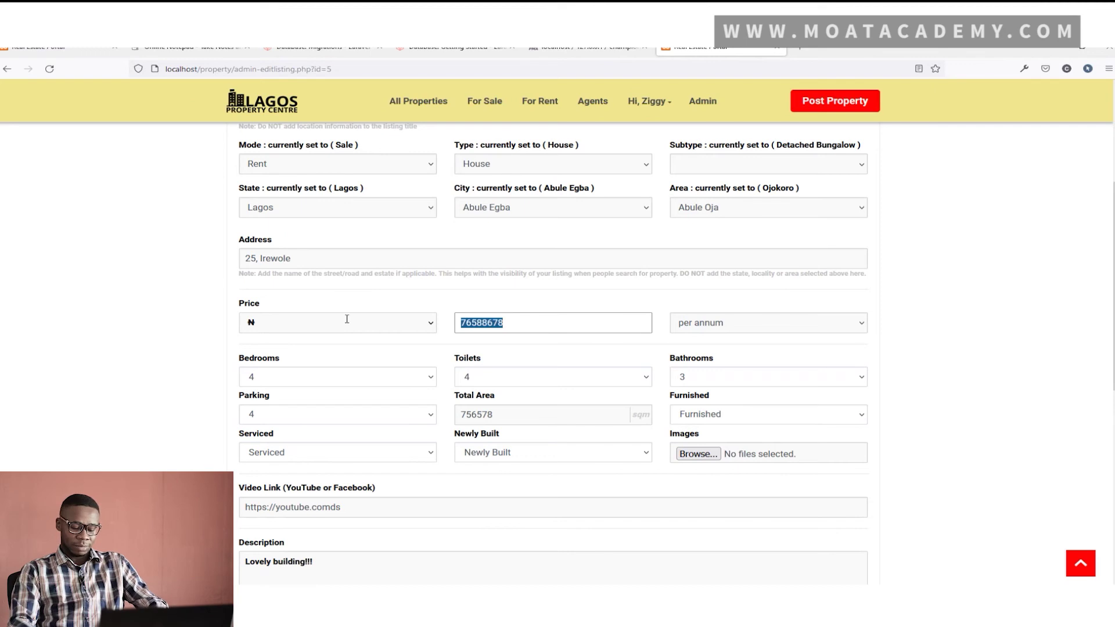
type("900000")
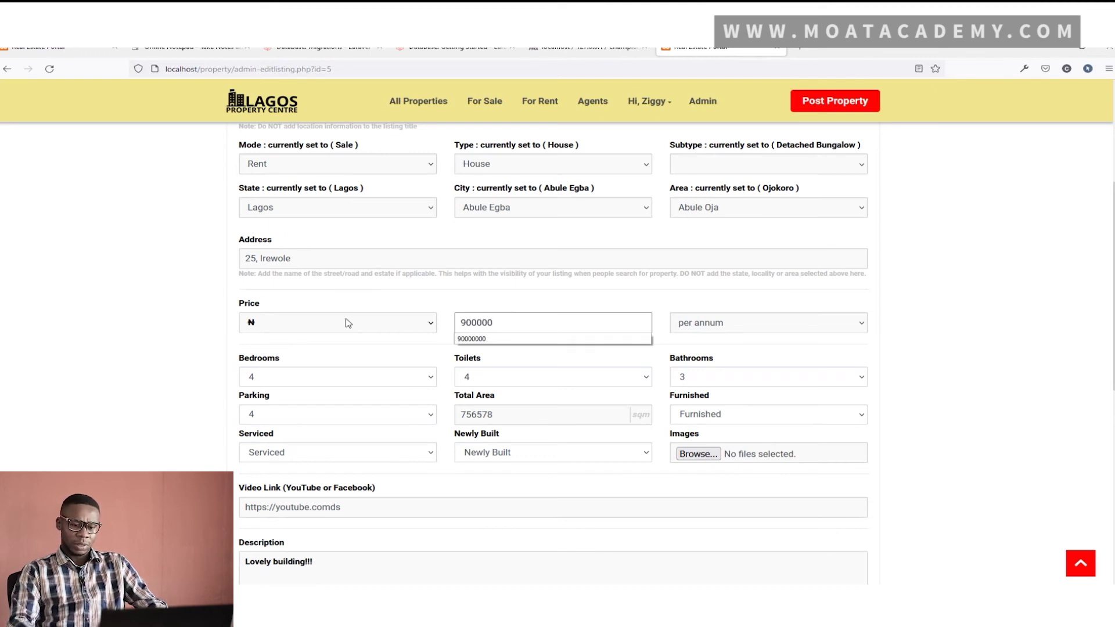
left_click(1015, 392)
scroll(784, 247, "down", 5)
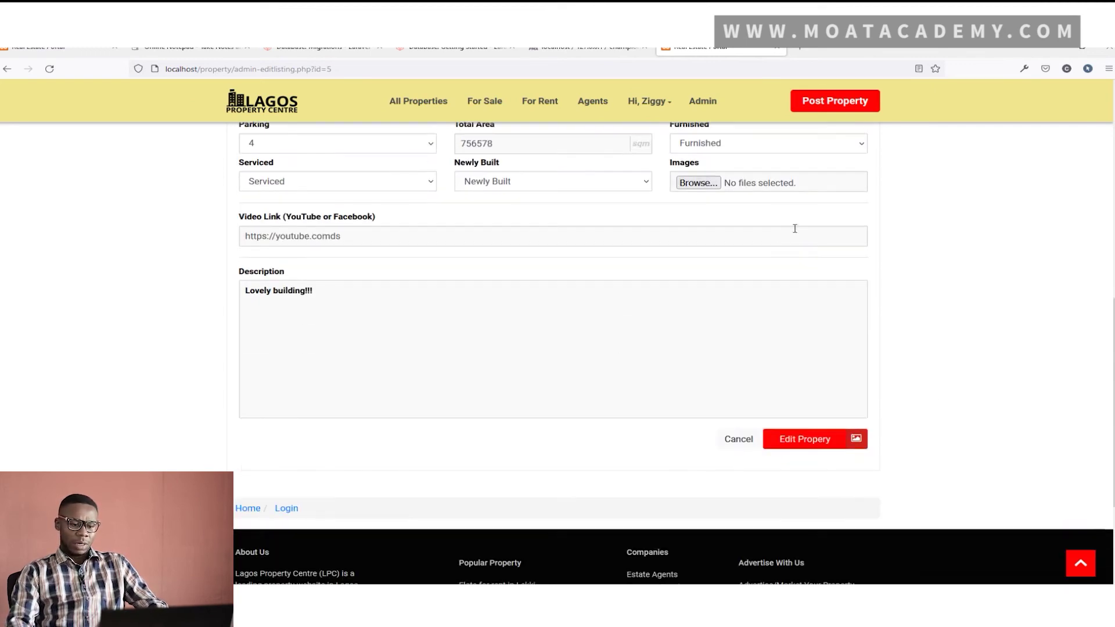
Save listing 5, confirm its public page shows ₦900,000 per annum, then go to Admin
left_click(831, 446)
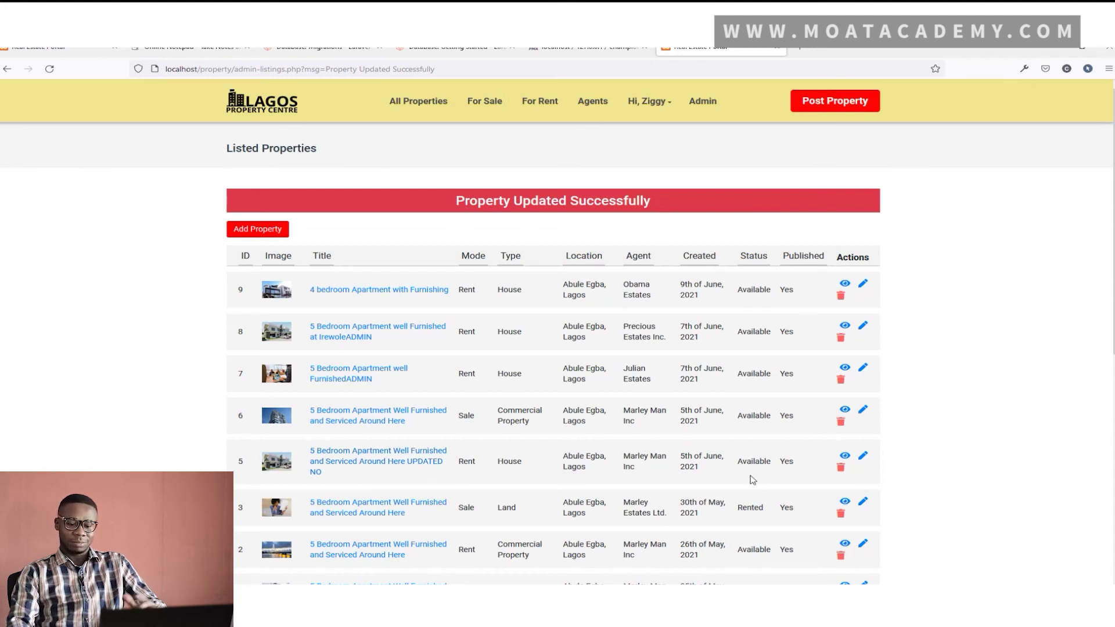
left_click(845, 458)
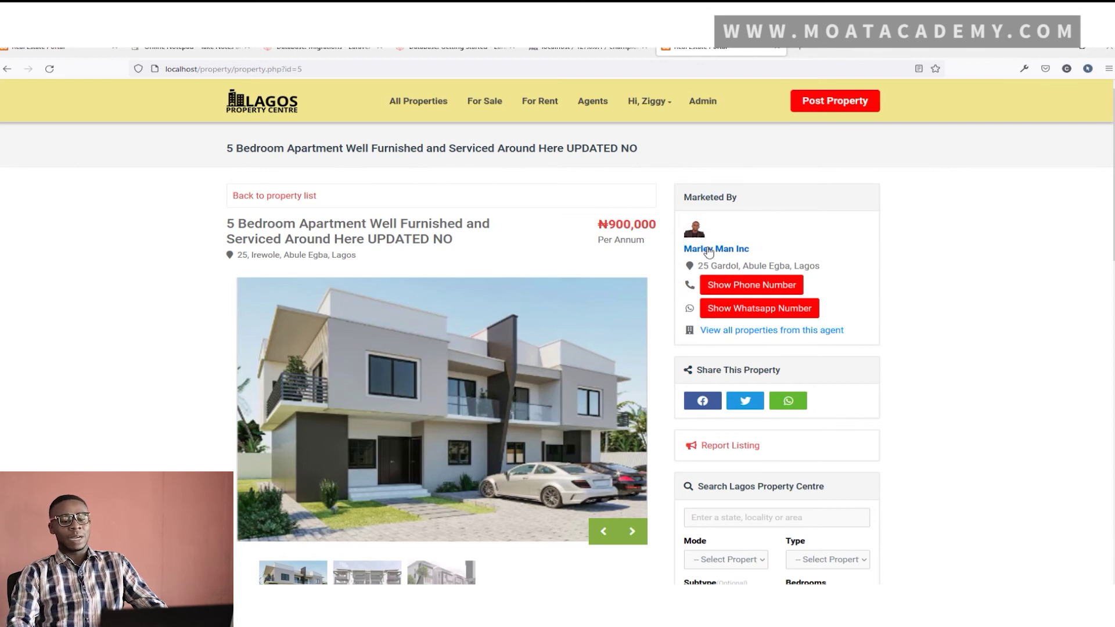
scroll(602, 277, "down", 5)
scroll(602, 296, "up", 5)
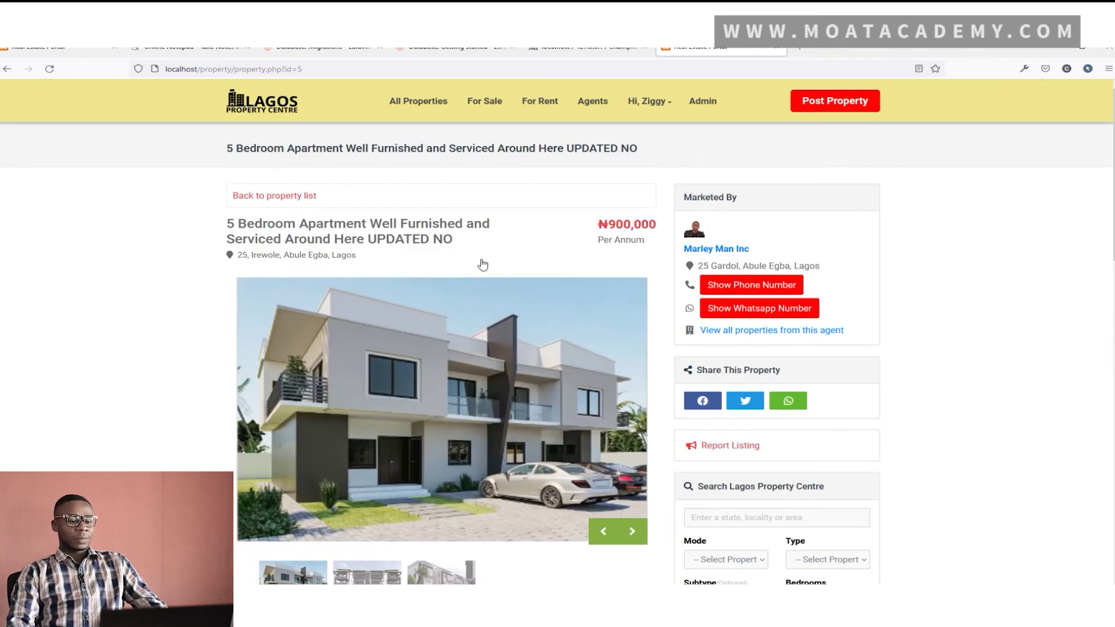
left_click(705, 103)
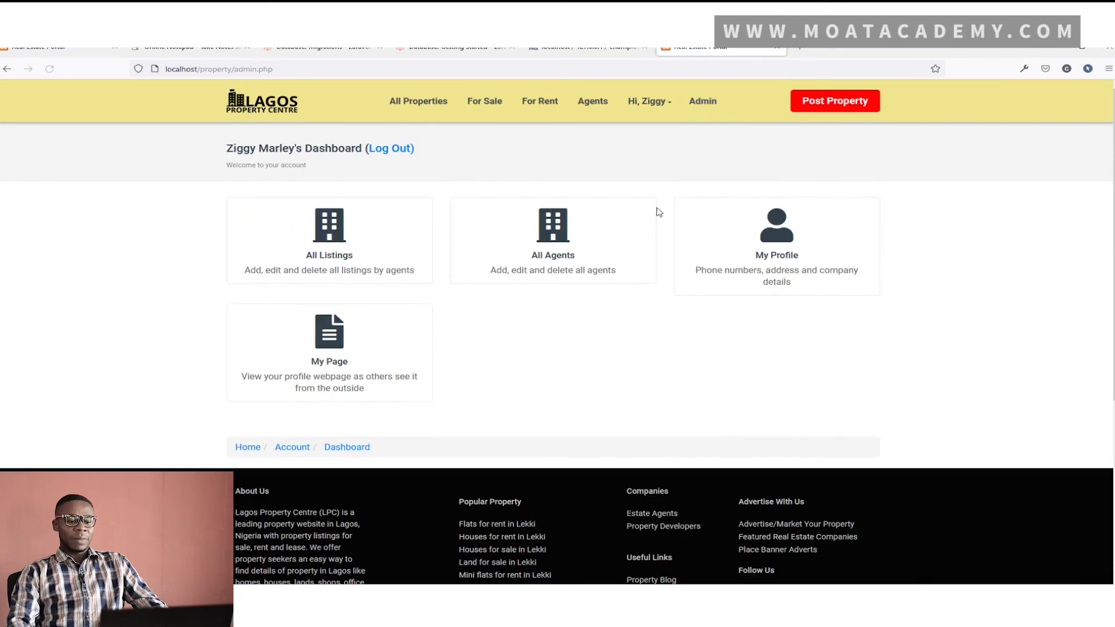
Open All Agents, preview agent 1's Precious Estates Inc. page, then reopen All Agents
left_click(559, 256)
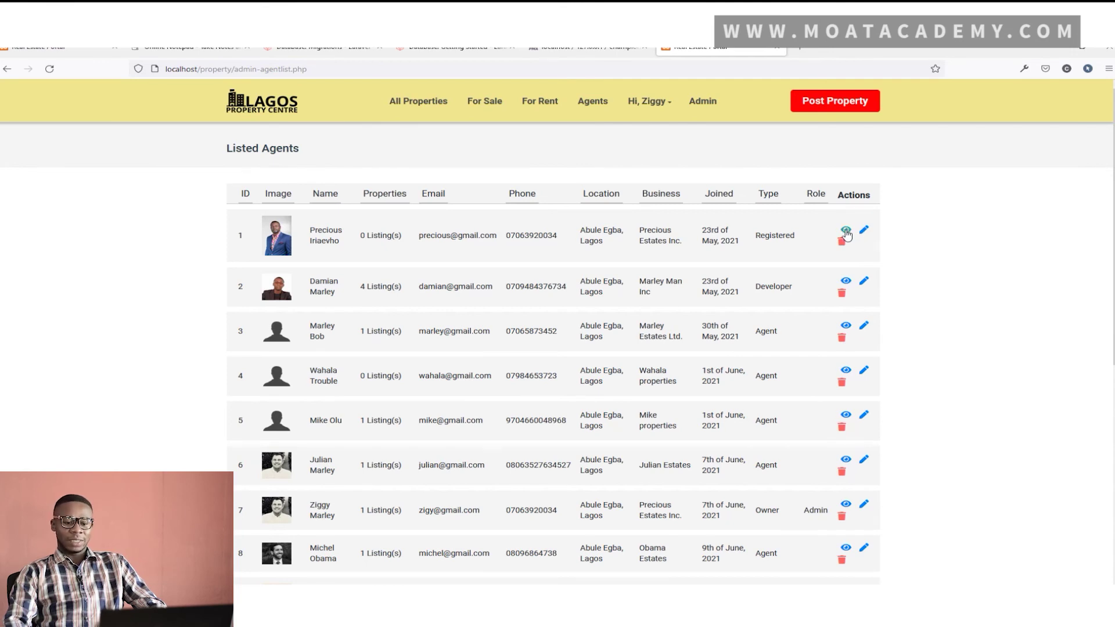
left_click(846, 231)
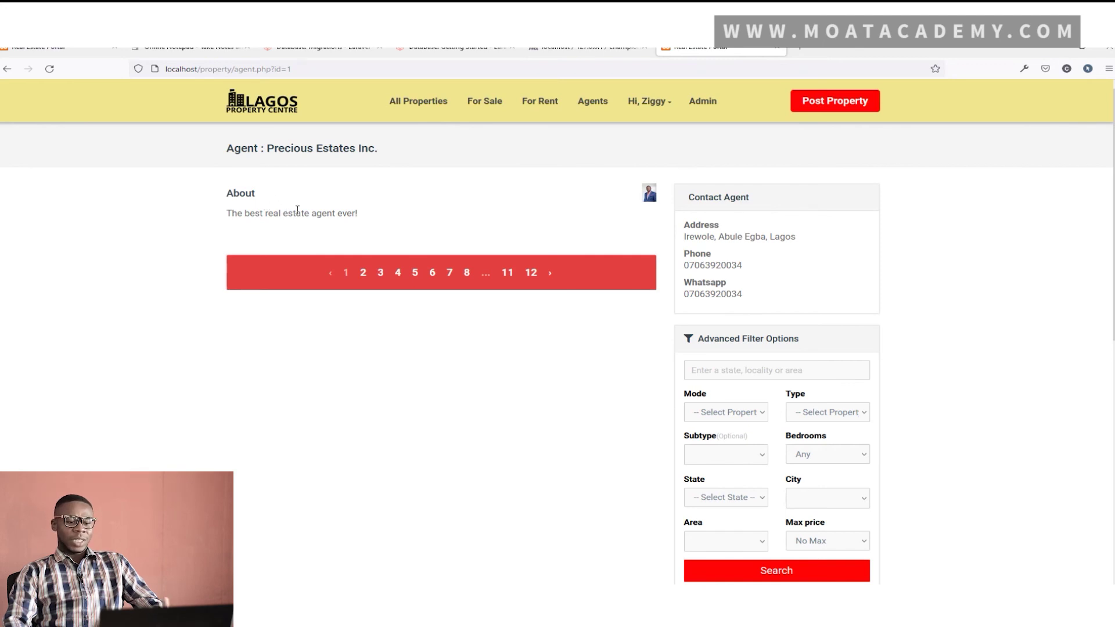
left_click(707, 104)
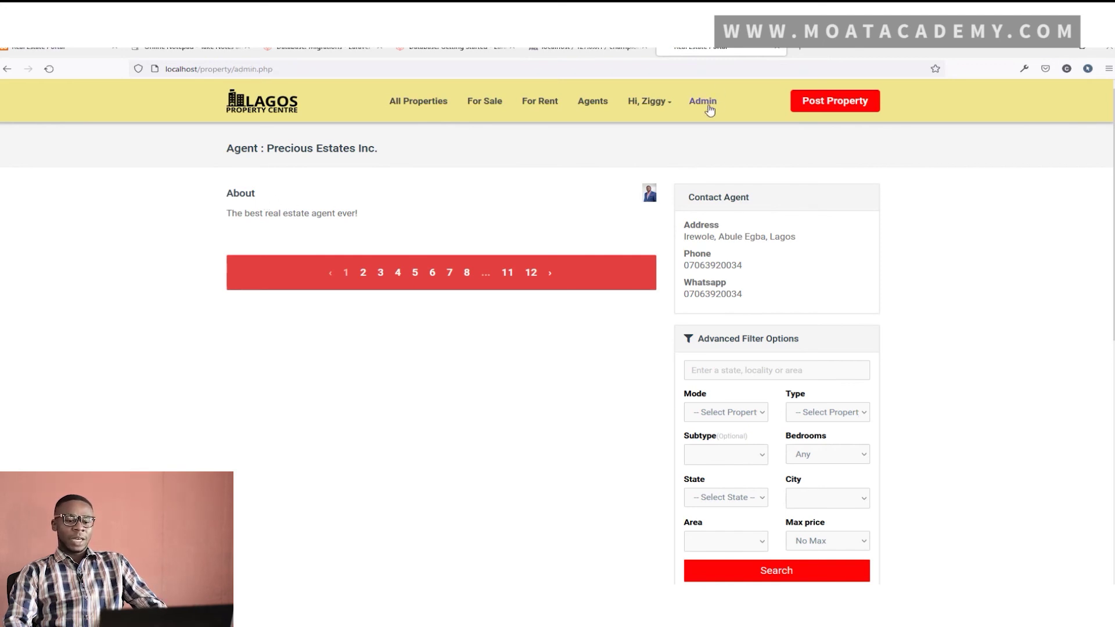
left_click(575, 250)
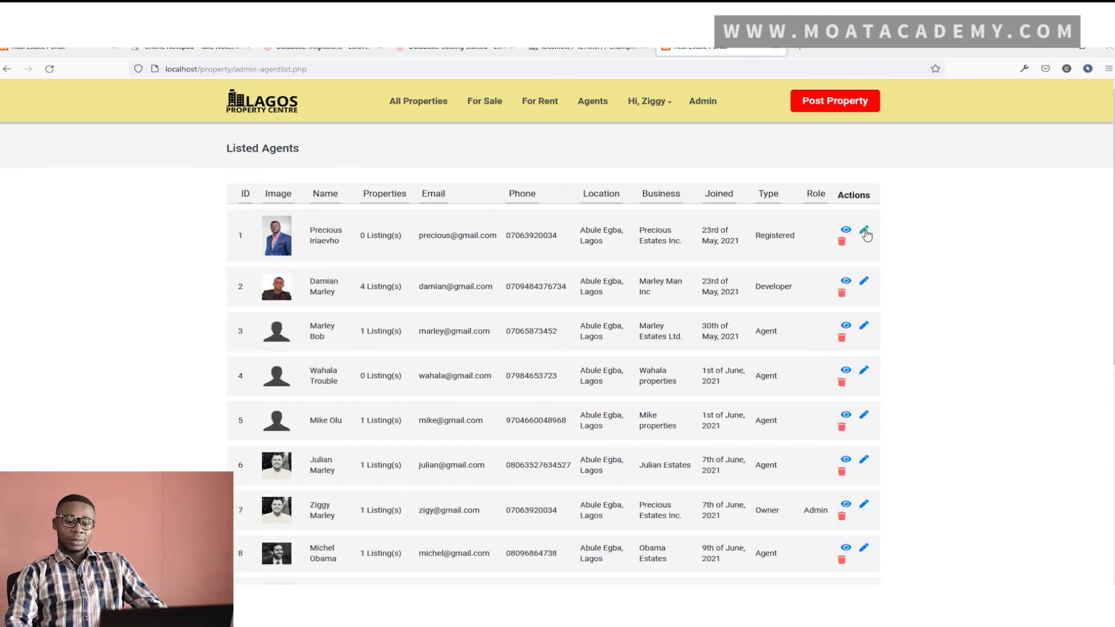
Open agent 1's profile editor, prefix the first name with 'Most' and use the numbered street
left_click(865, 232)
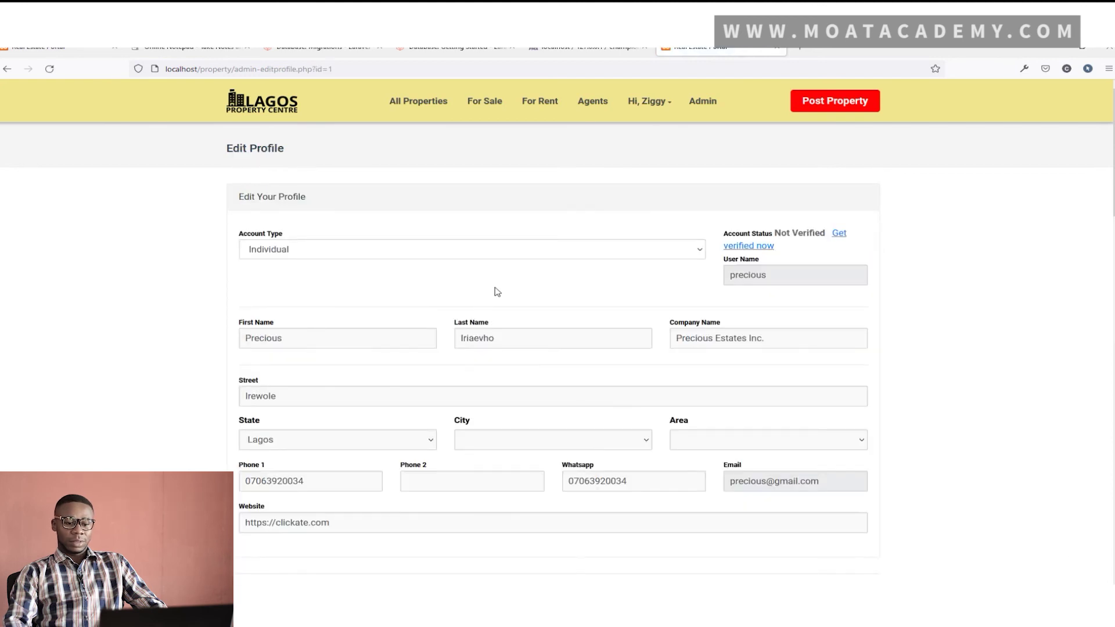
double_click(308, 341)
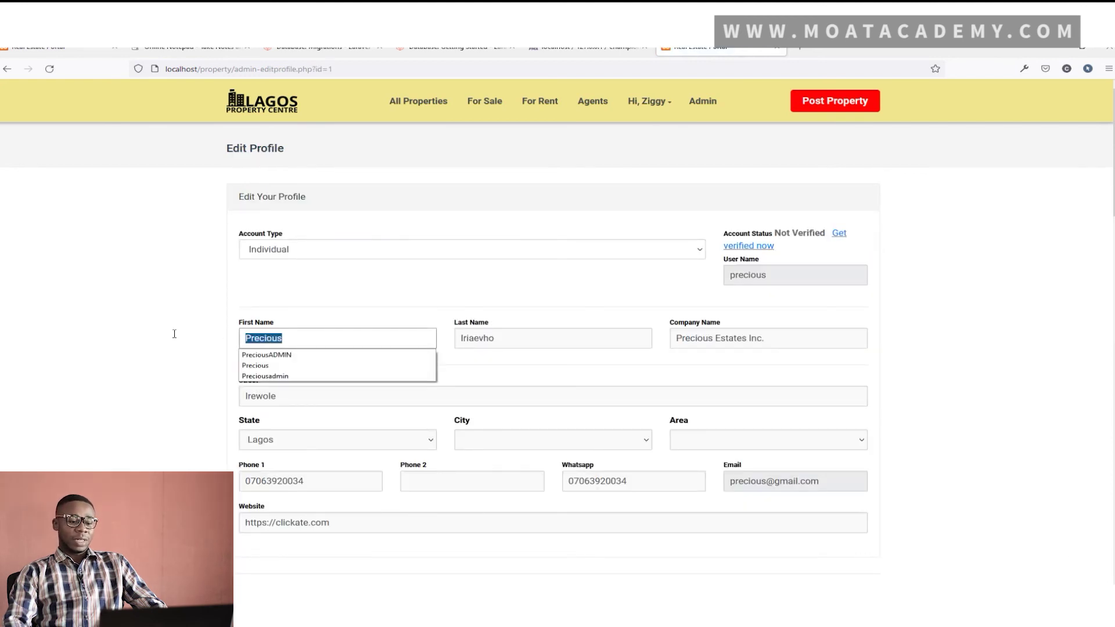
left_click(245, 339)
type("Most")
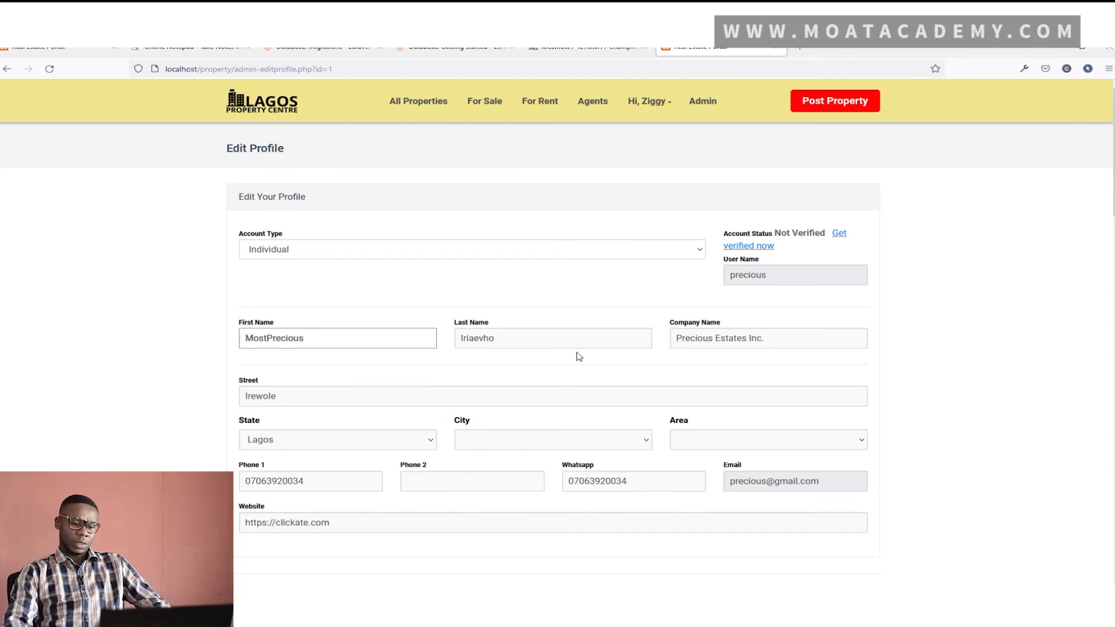
left_click(354, 396)
left_click_drag(314, 400, 221, 395)
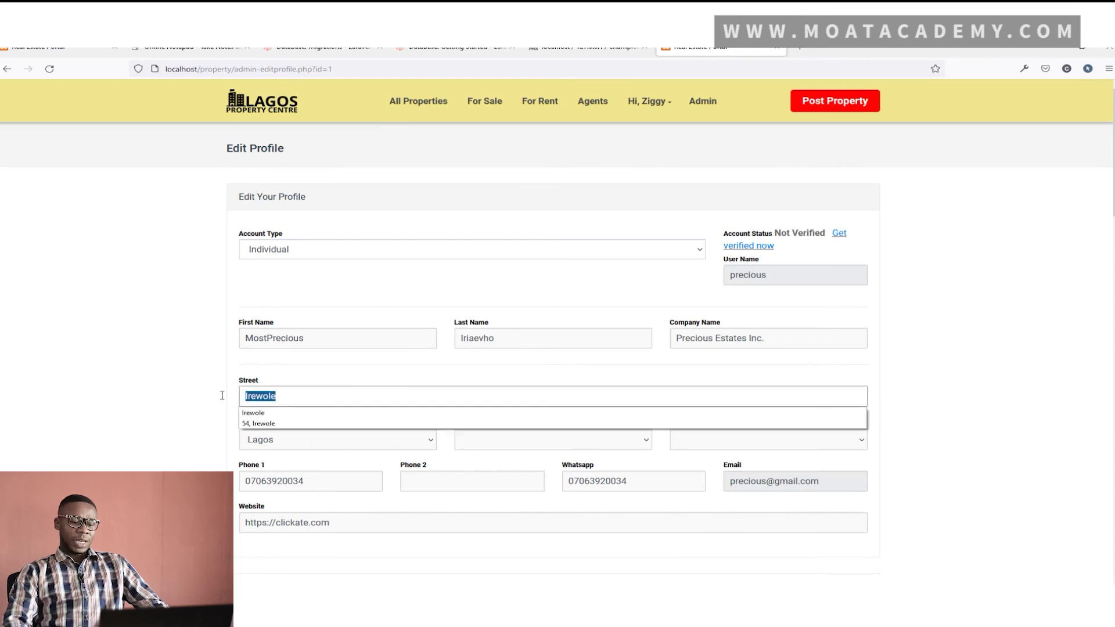
left_click(290, 425)
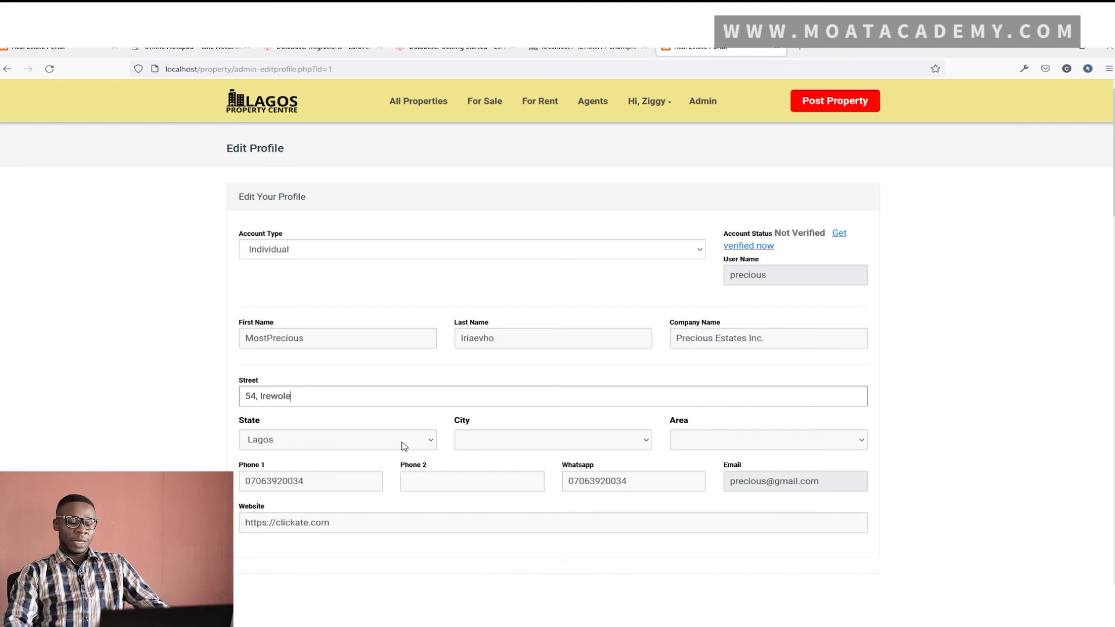
Set the agent's location to Lagos state, city Abule Egba, area Alagbado
left_click(418, 439)
left_click(324, 405)
left_click(319, 437)
scroll(279, 408, "down", 2)
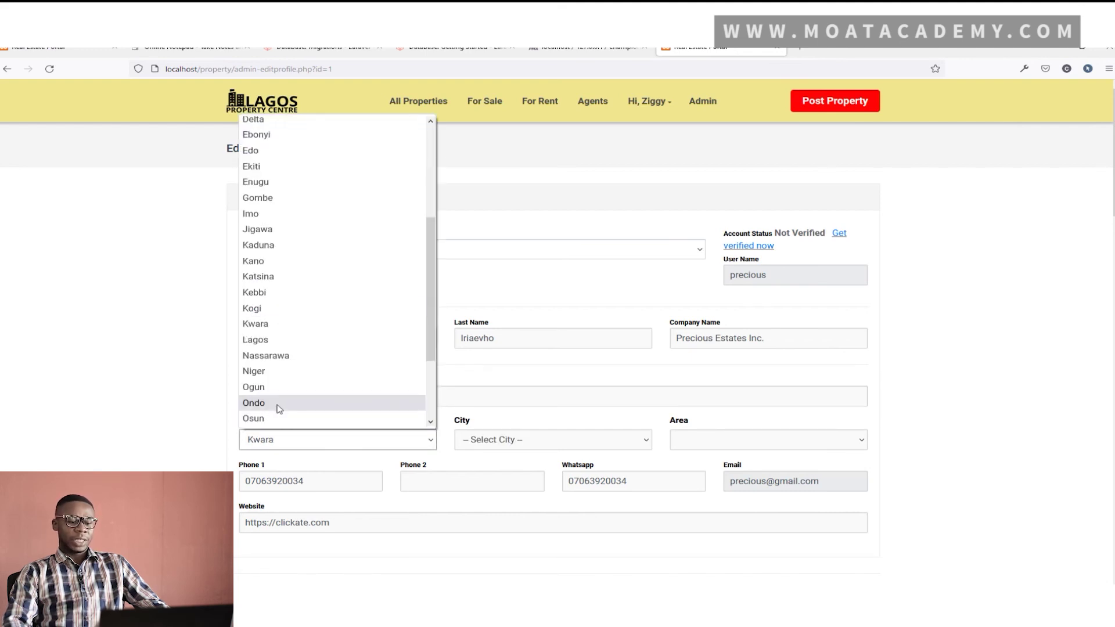
left_click(262, 339)
left_click(505, 444)
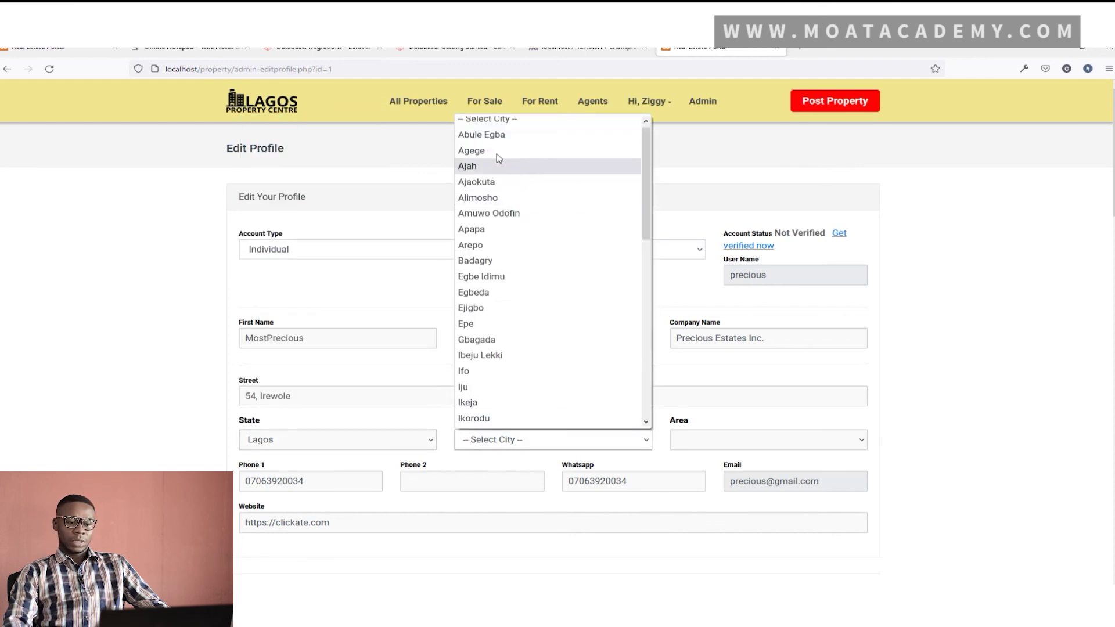
left_click(523, 140)
left_click(790, 445)
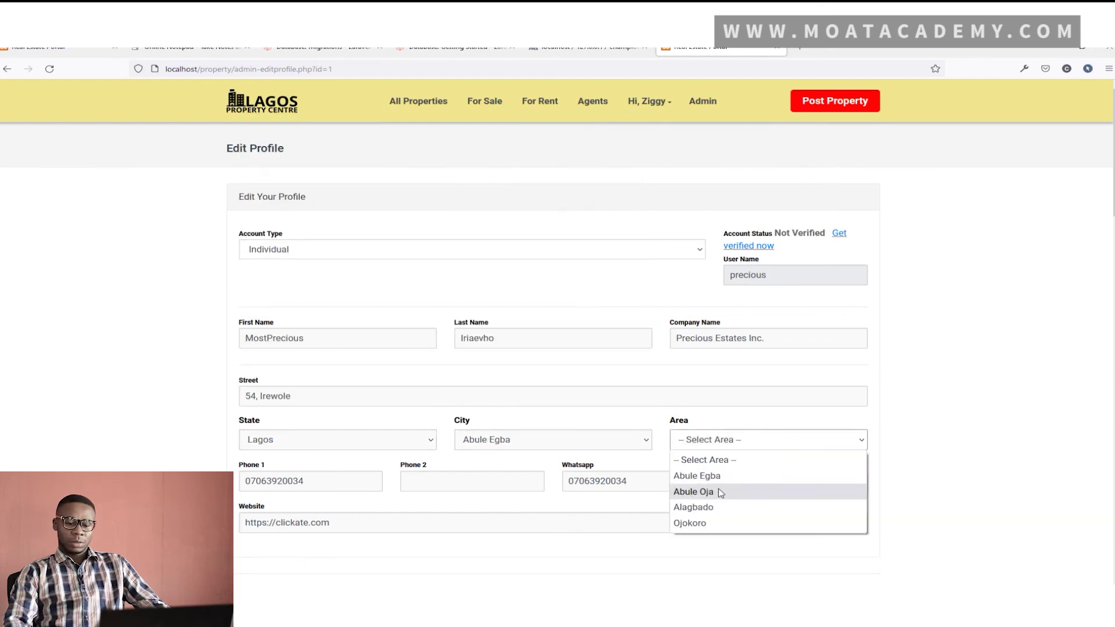
left_click(718, 508)
Choose the cropped portrait image as the new company logo and save the profile
scroll(729, 441, "down", 2)
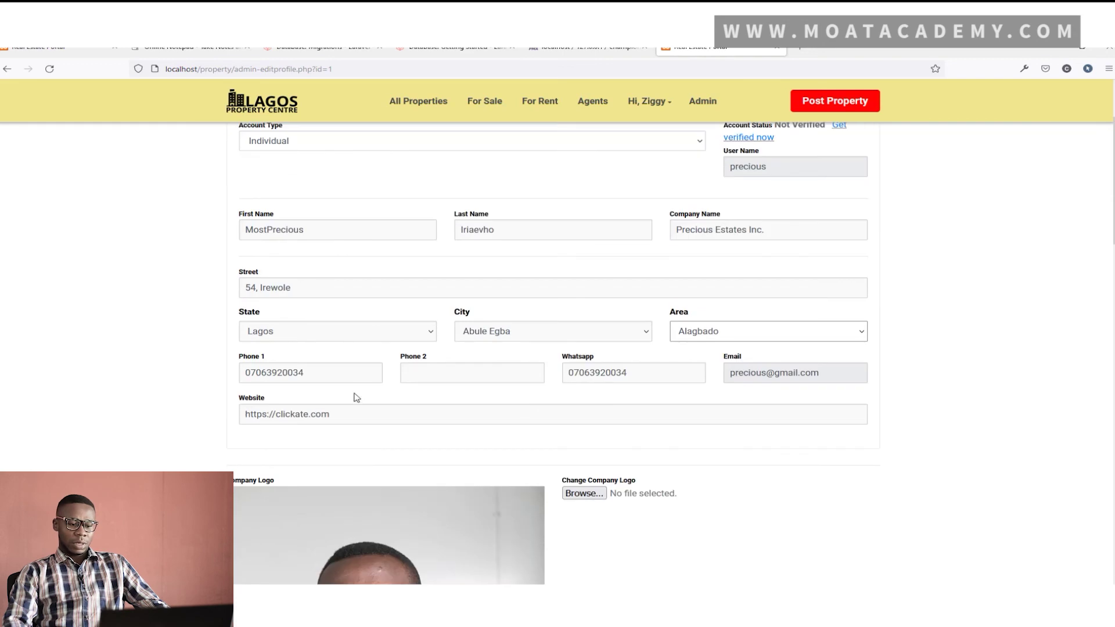
scroll(726, 393, "down", 1)
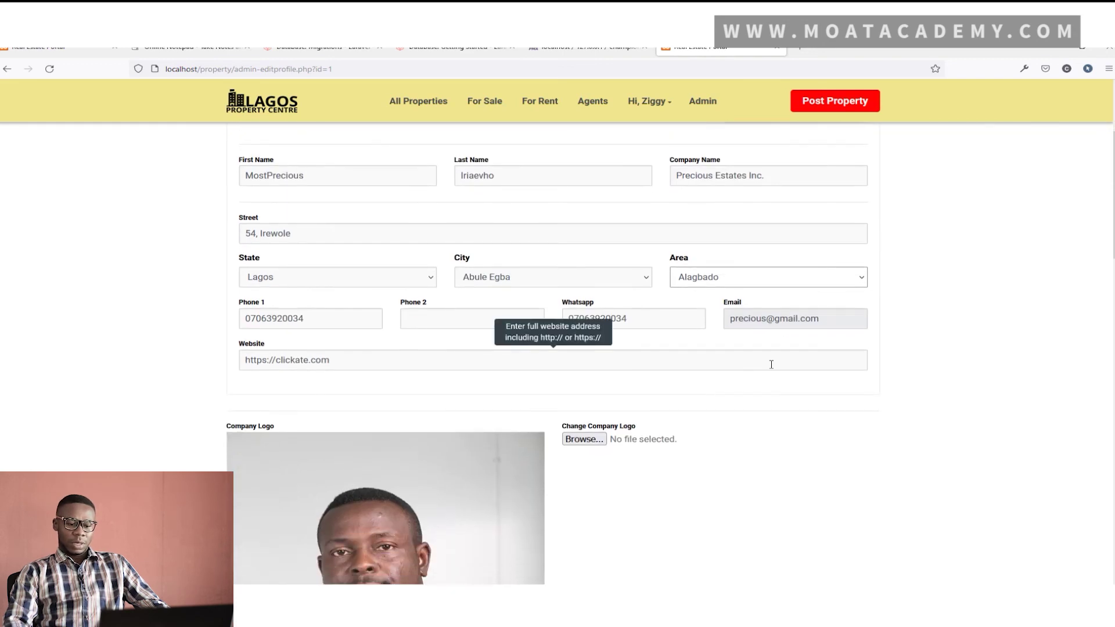
scroll(769, 365, "down", 3)
scroll(511, 250, "down", 3)
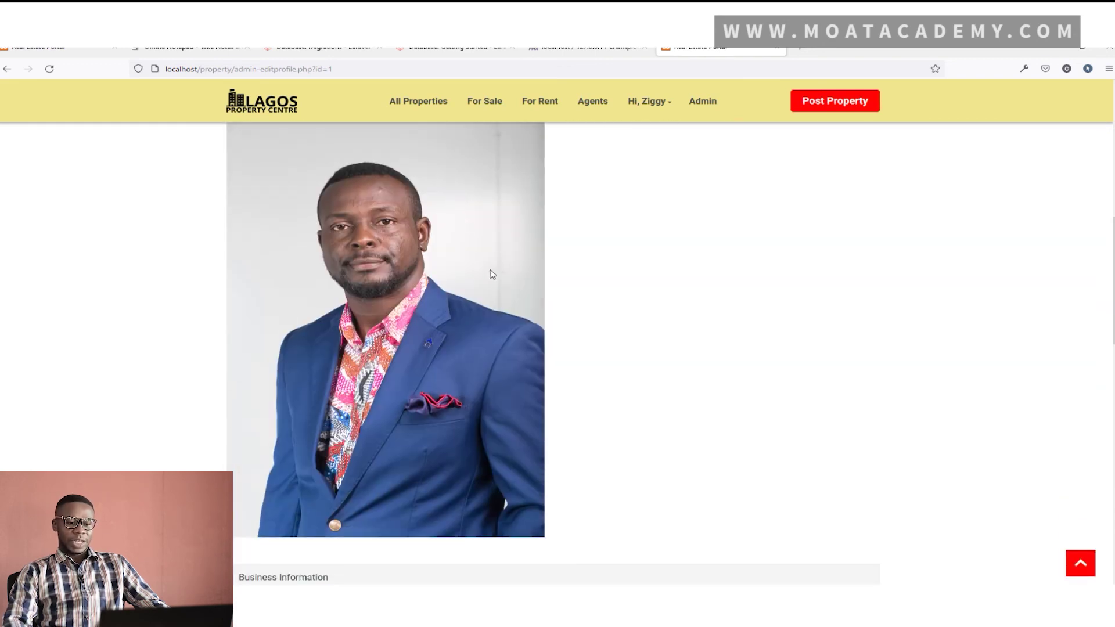
scroll(490, 281, "up", 2)
left_click(595, 226)
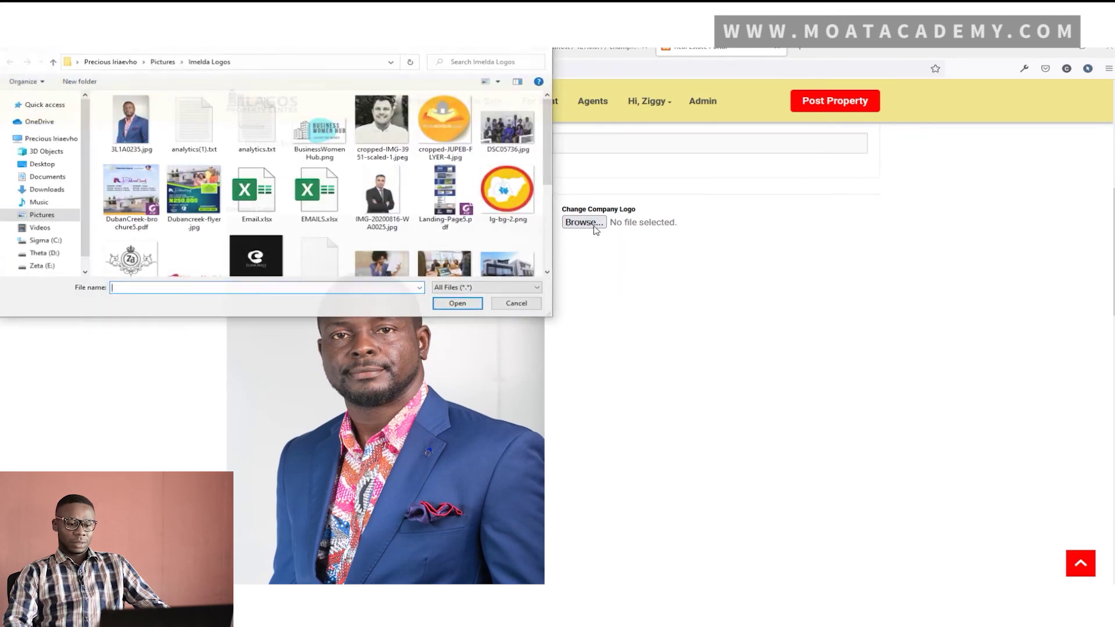
left_click(387, 130)
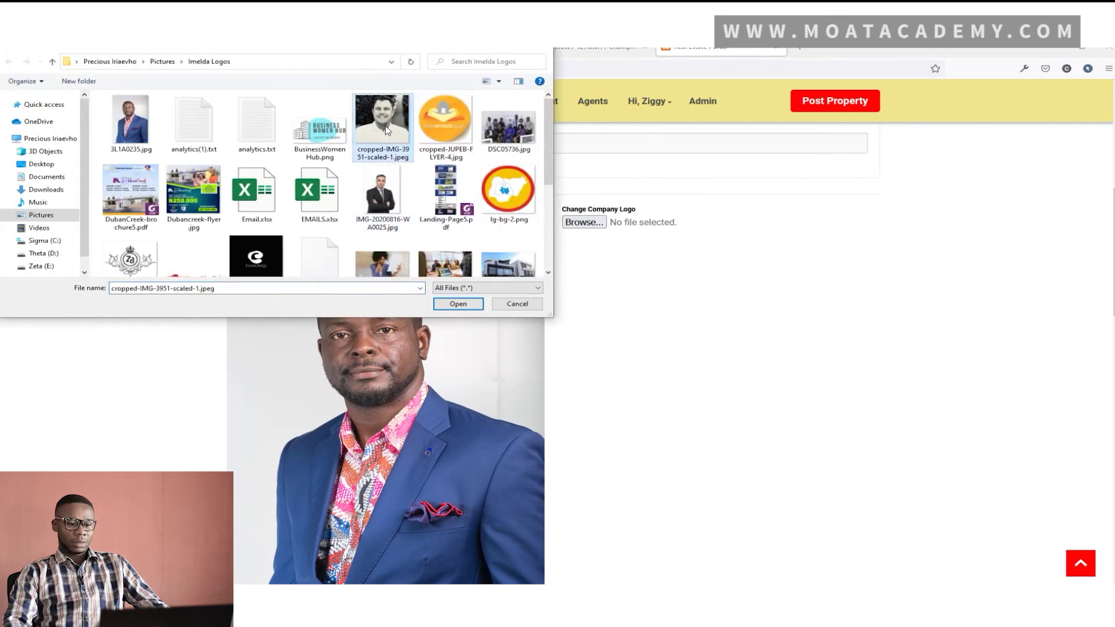
scroll(387, 130, "down", 2)
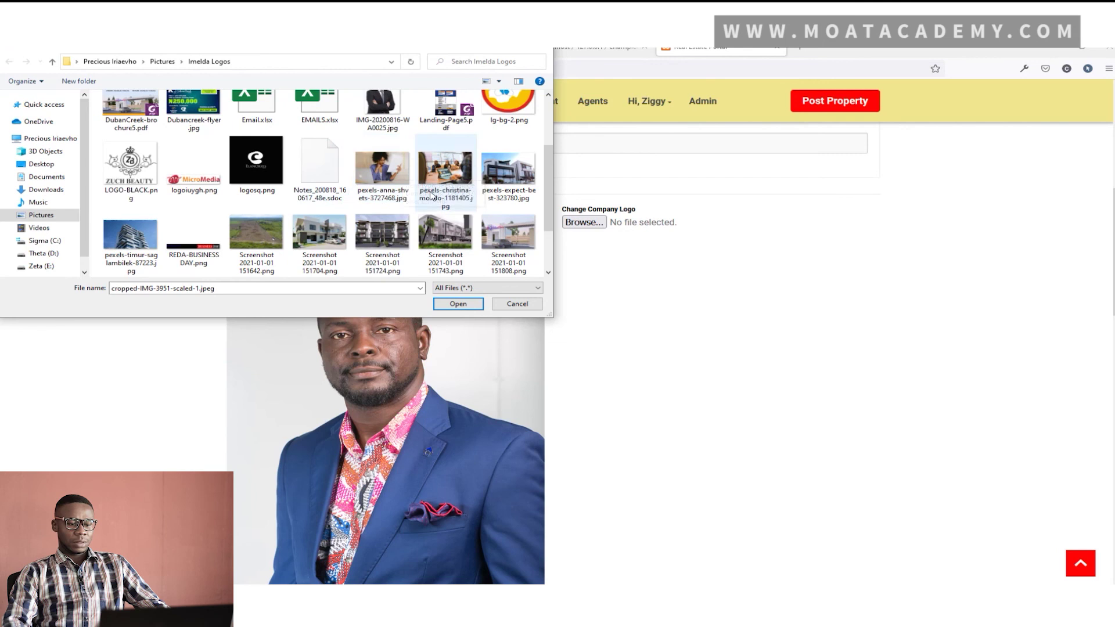
scroll(430, 195, "up", 2)
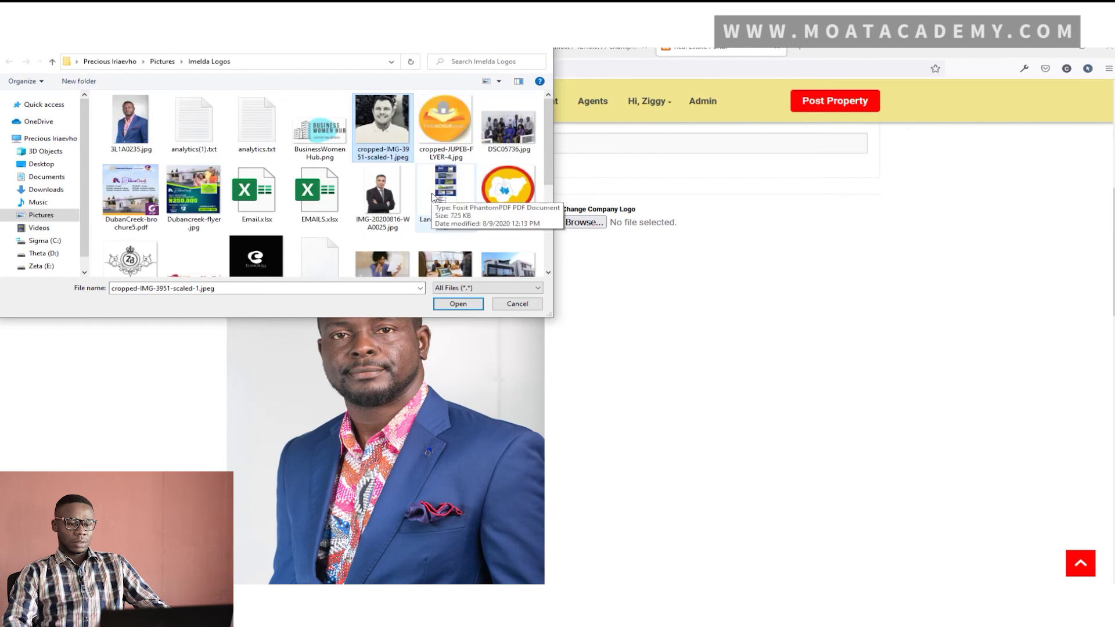
left_click(458, 305)
scroll(657, 291, "down", 5)
scroll(660, 294, "down", 5)
left_click(860, 437)
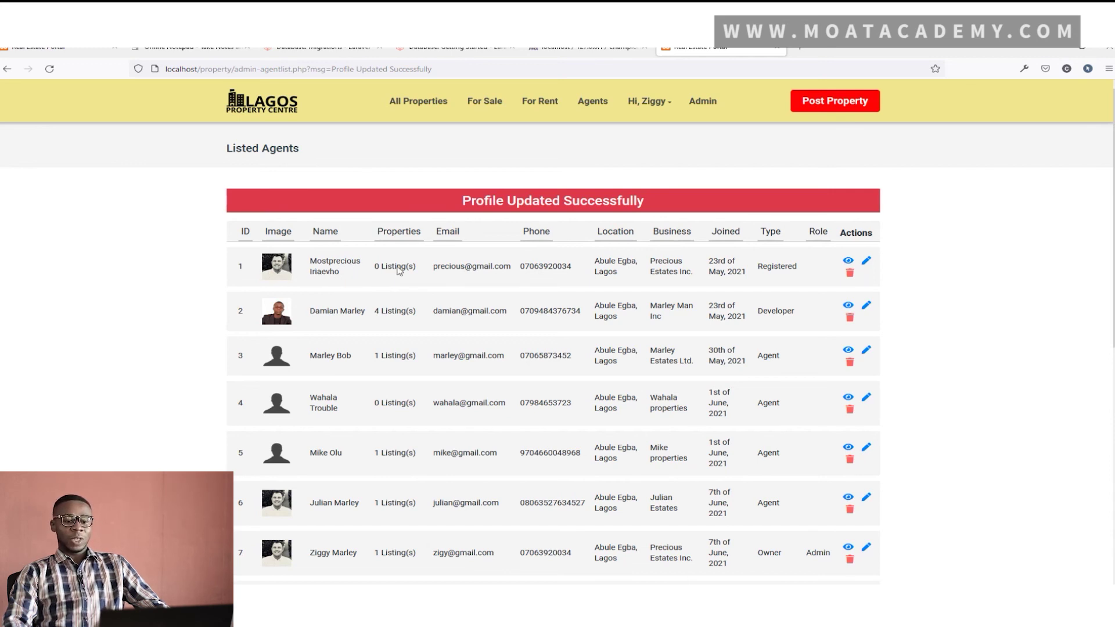
Scroll through the Listed Agents table to check agent 1's updated name and location
scroll(741, 309, "down", 2)
scroll(741, 309, "down", 1)
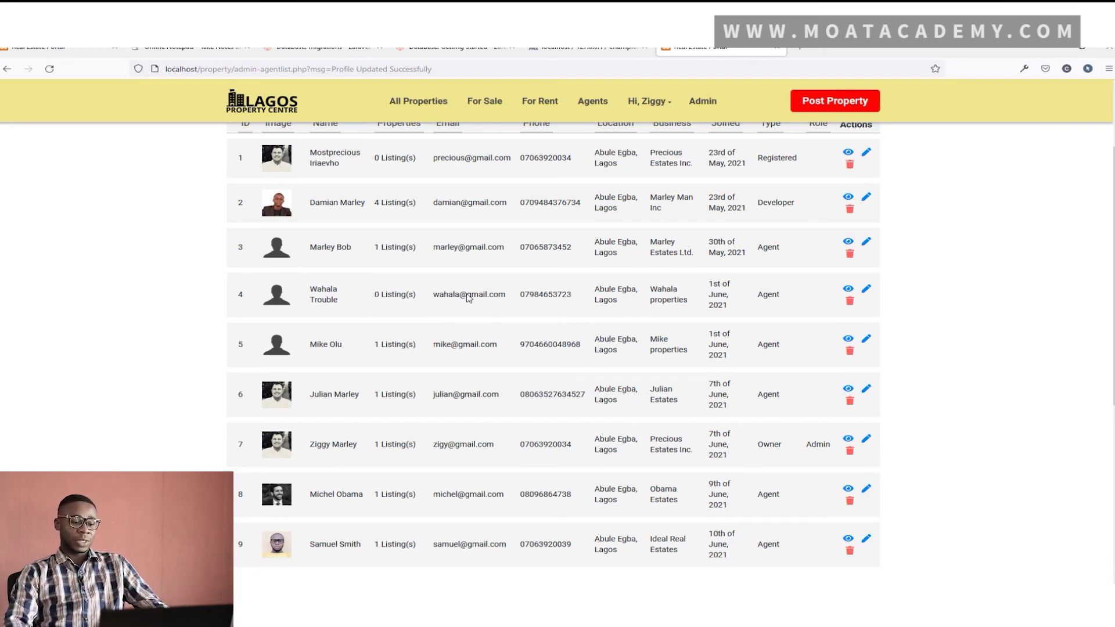
scroll(585, 318, "up", 2)
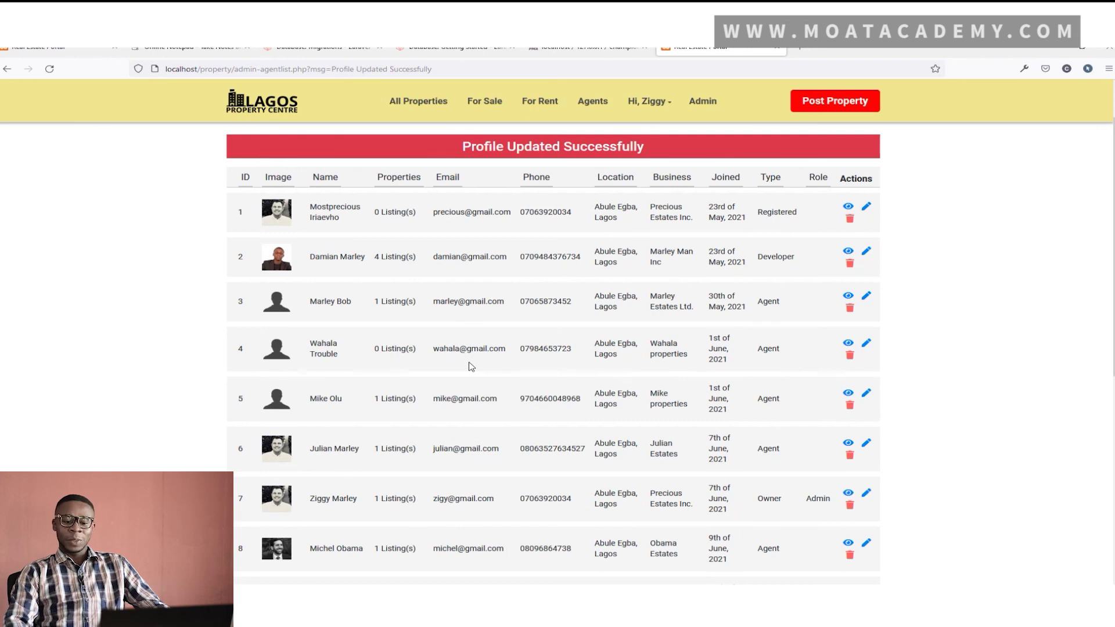
scroll(314, 349, "up", 1)
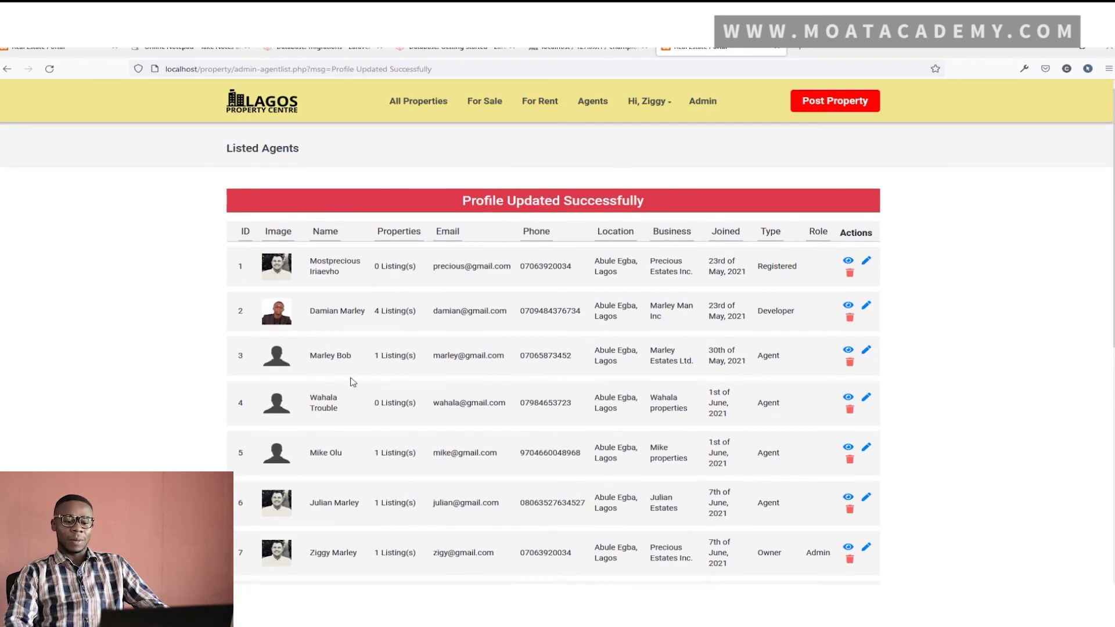
scroll(352, 388, "down", 1)
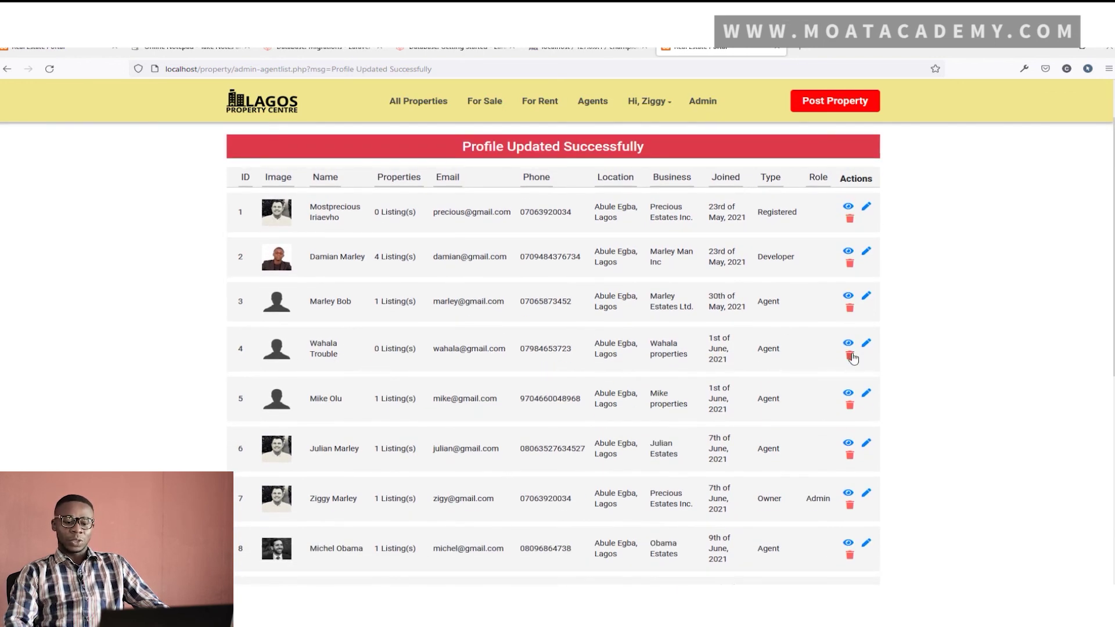
Delete agent ID 4 from the Listed Agents table and confirm the 'Agent Deleted Succesfully' message
left_click(851, 356)
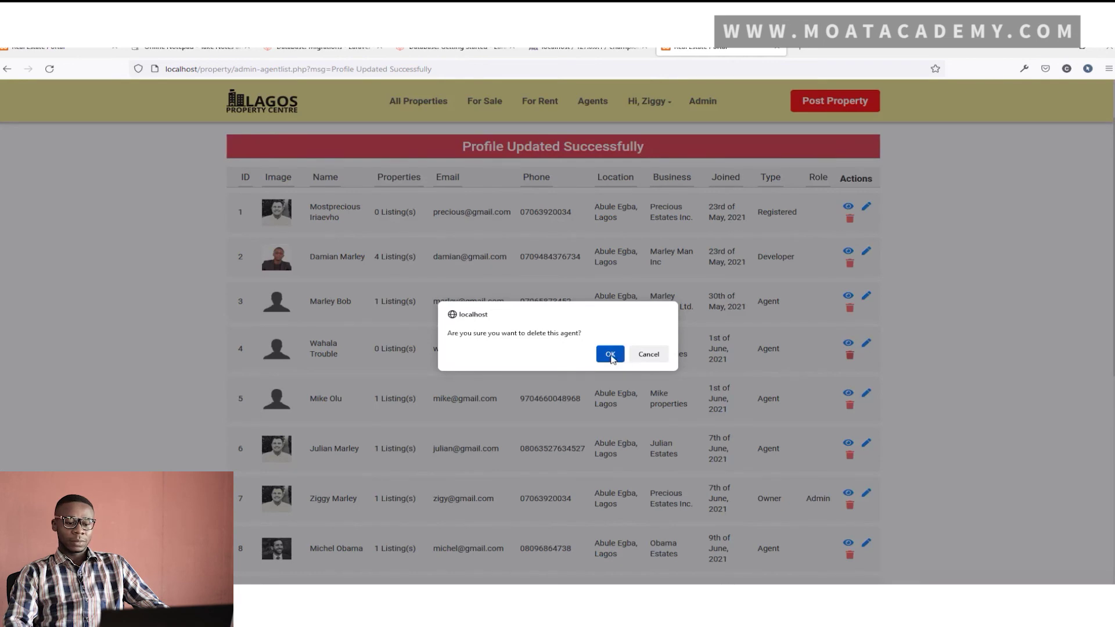
left_click(610, 355)
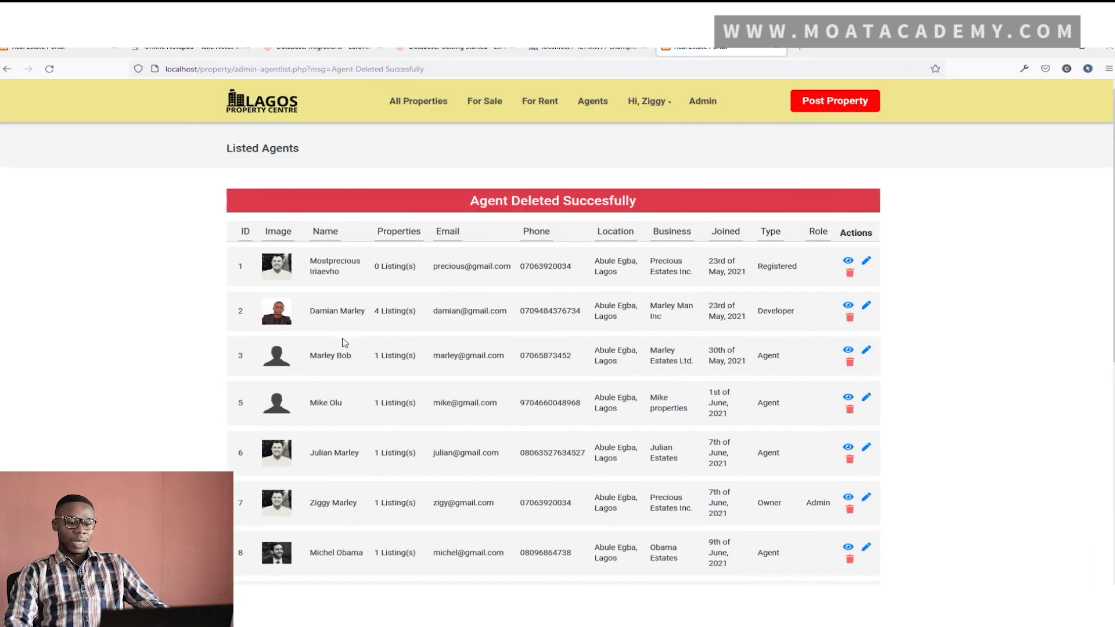
scroll(343, 348, "down", 2)
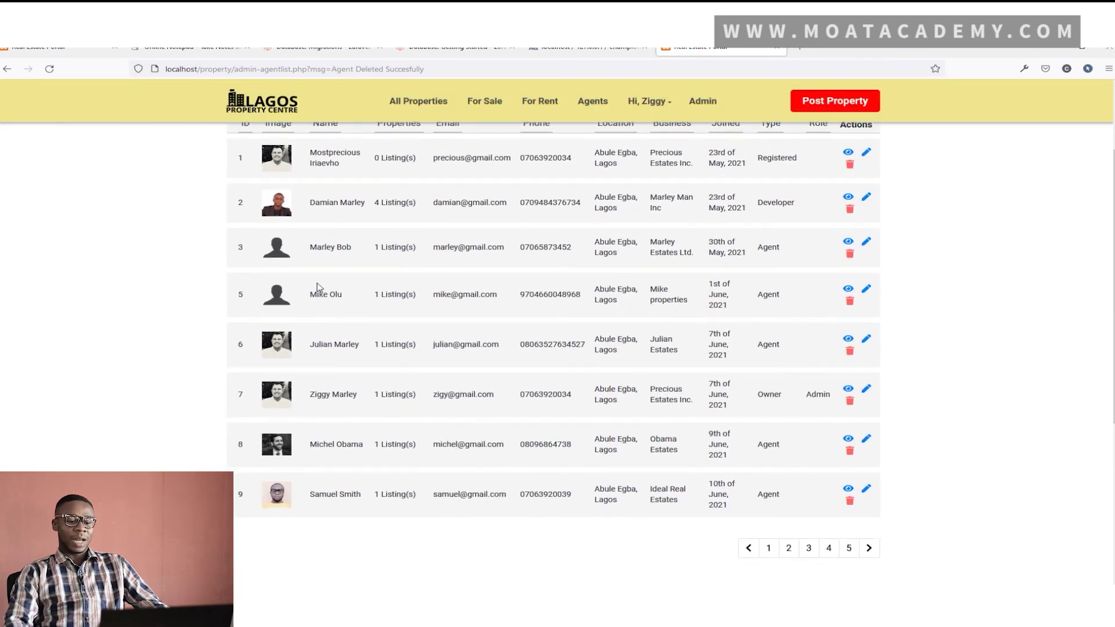
scroll(437, 349, "up", 2)
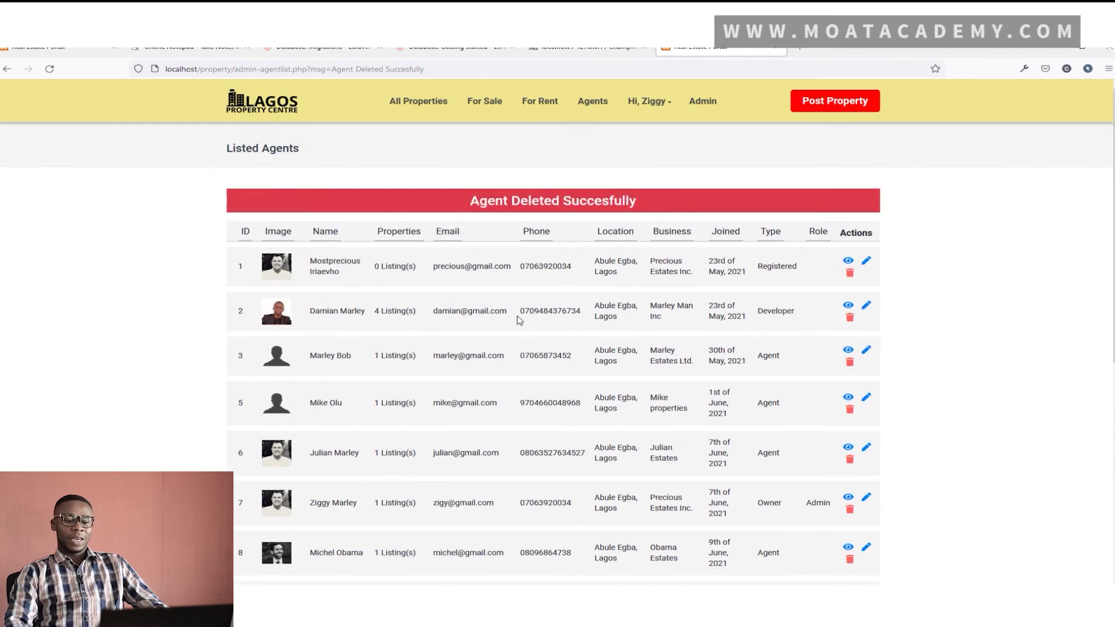